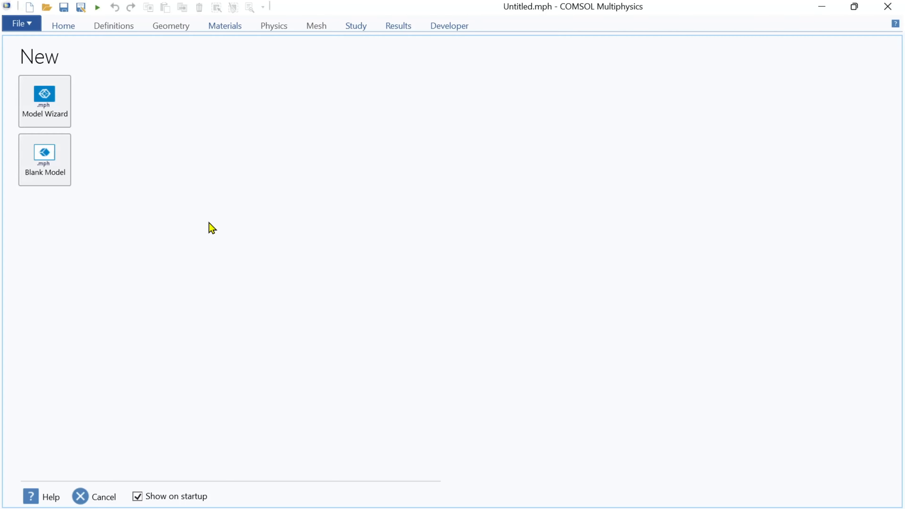
# Start a new 3D model in the Model Wizard and add the Solid Mechanics (solid) physics interface
pyautogui.click(48, 104)
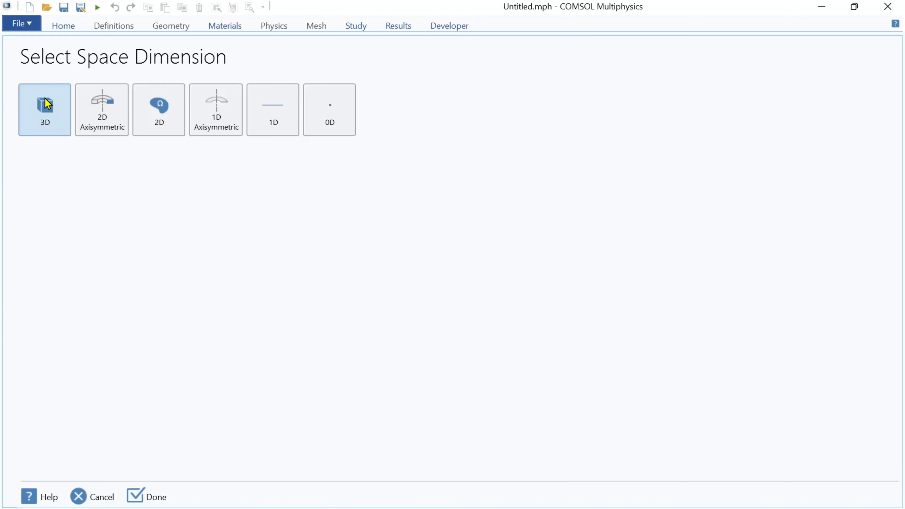
pyautogui.click(47, 103)
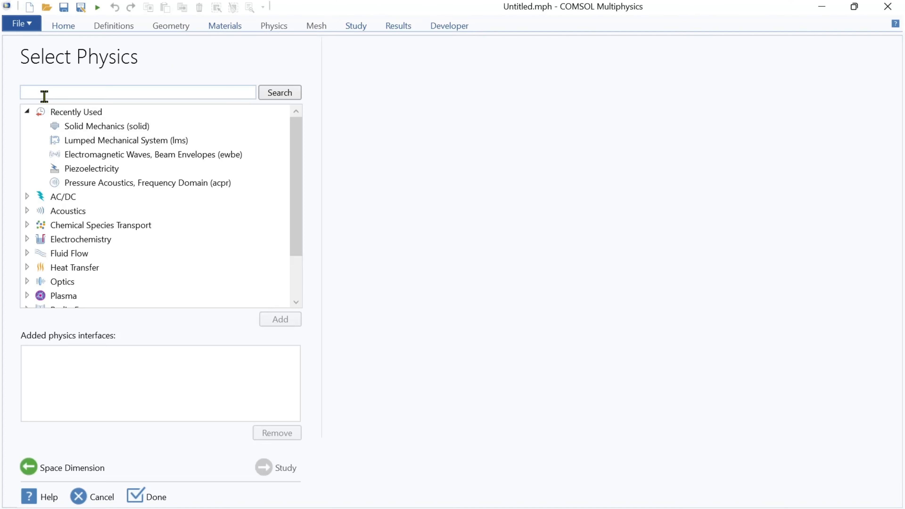
pyautogui.click(64, 131)
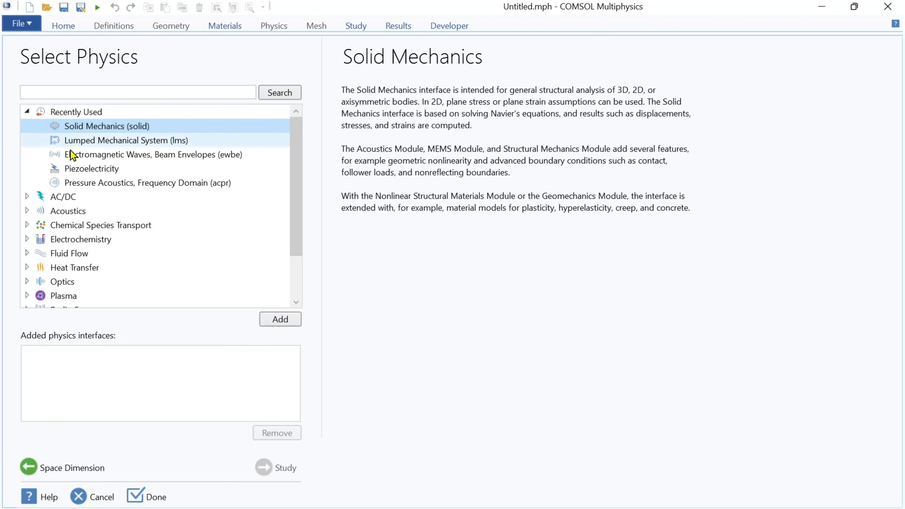
pyautogui.click(278, 319)
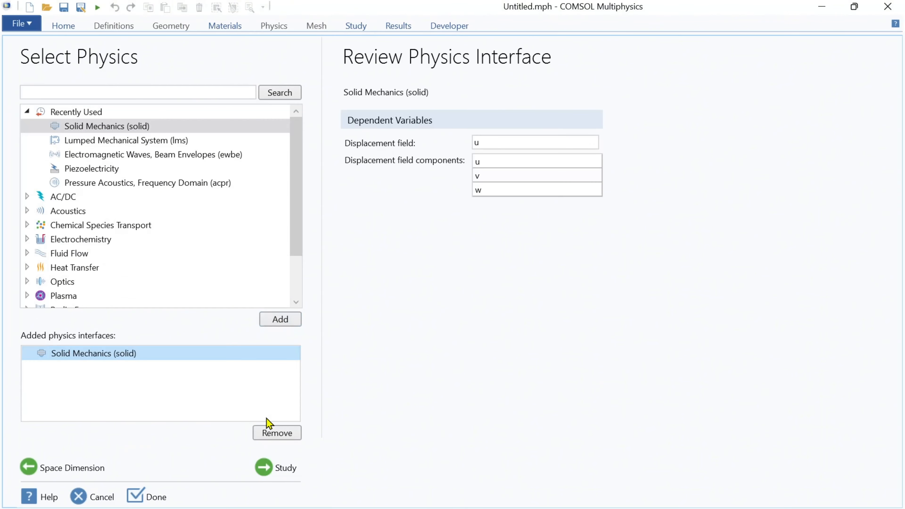
# Choose a Frequency Domain study and finish the model wizard
pyautogui.click(267, 469)
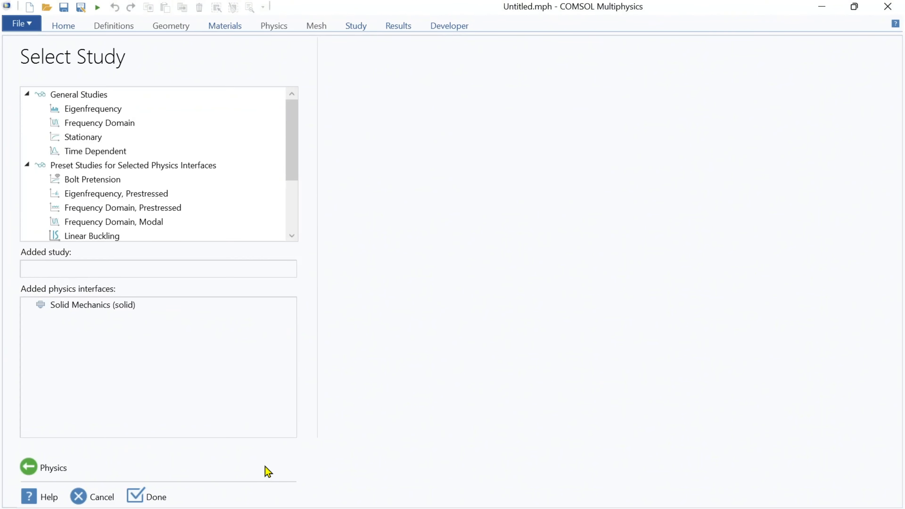
pyautogui.click(117, 123)
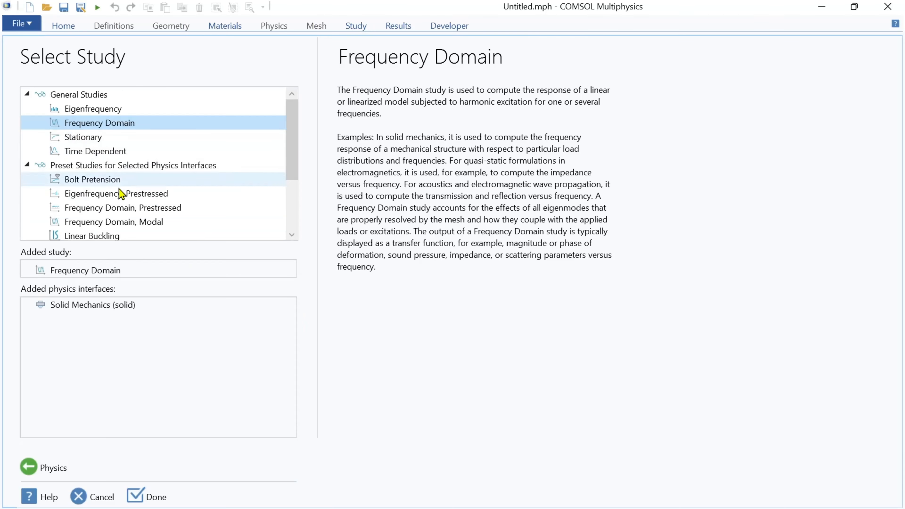
pyautogui.click(144, 498)
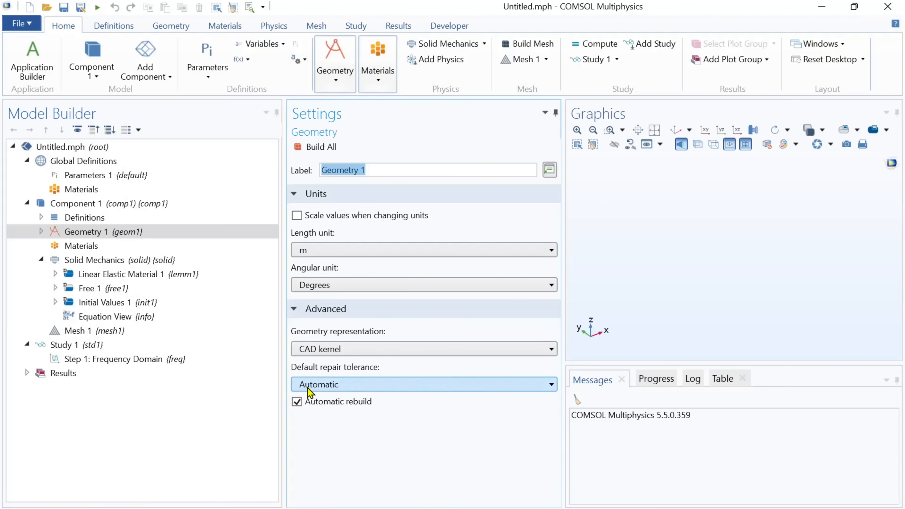
# Set the geometry's length unit to µm
pyautogui.click(371, 250)
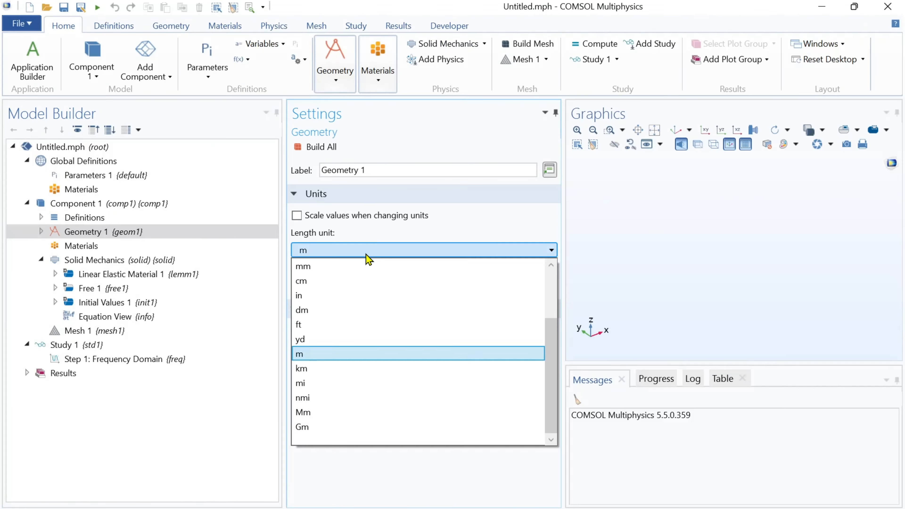
pyautogui.scroll(2, 359, 283)
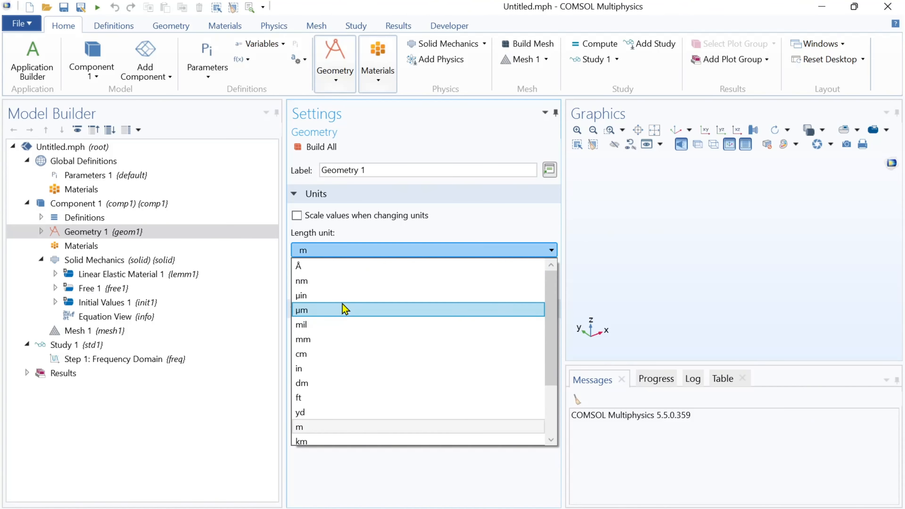
pyautogui.click(343, 310)
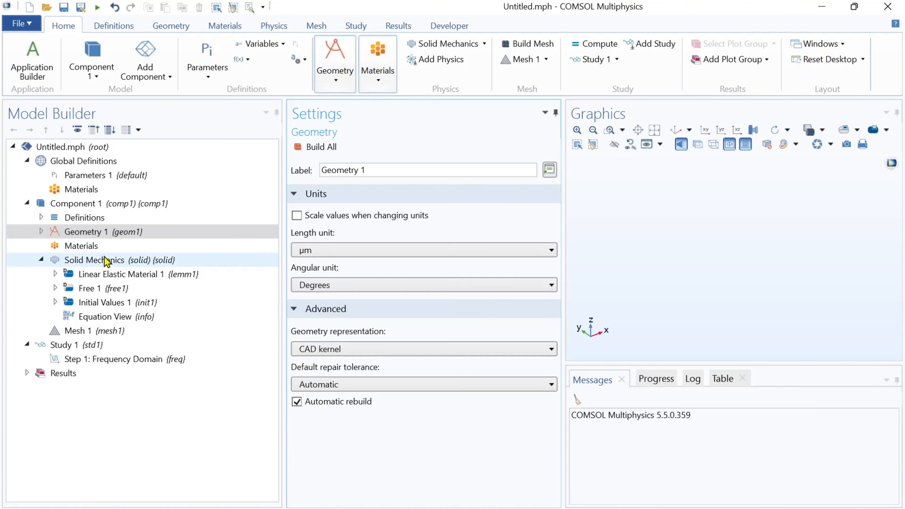
# Load the global parameters from the Cantilever Parameters text file
pyautogui.click(89, 176)
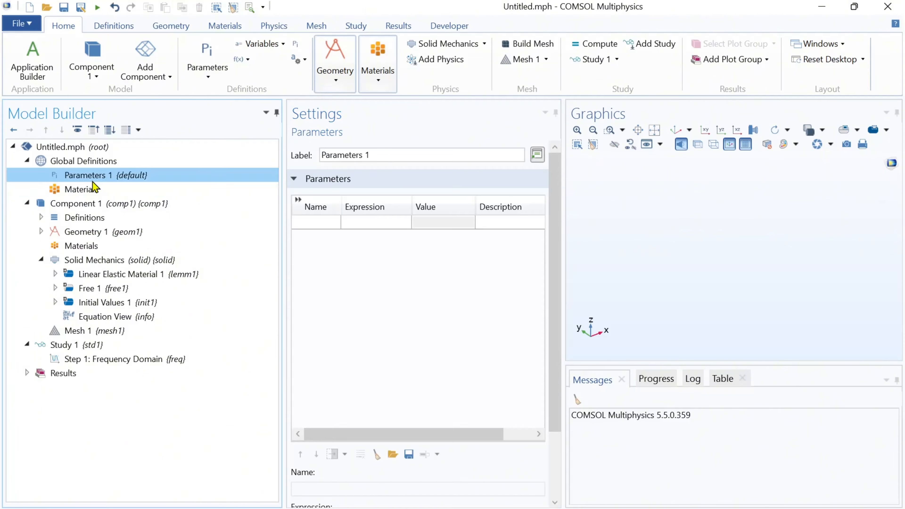
pyautogui.click(395, 454)
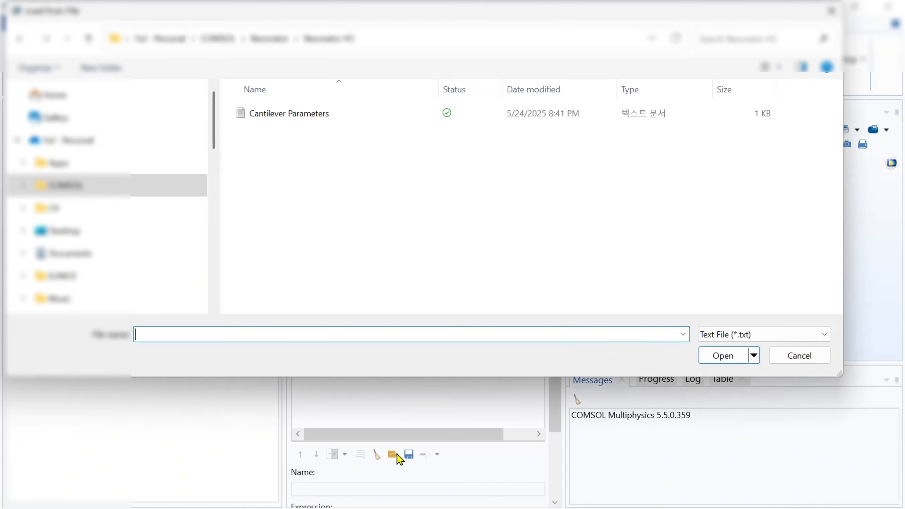
pyautogui.doubleClick(253, 115)
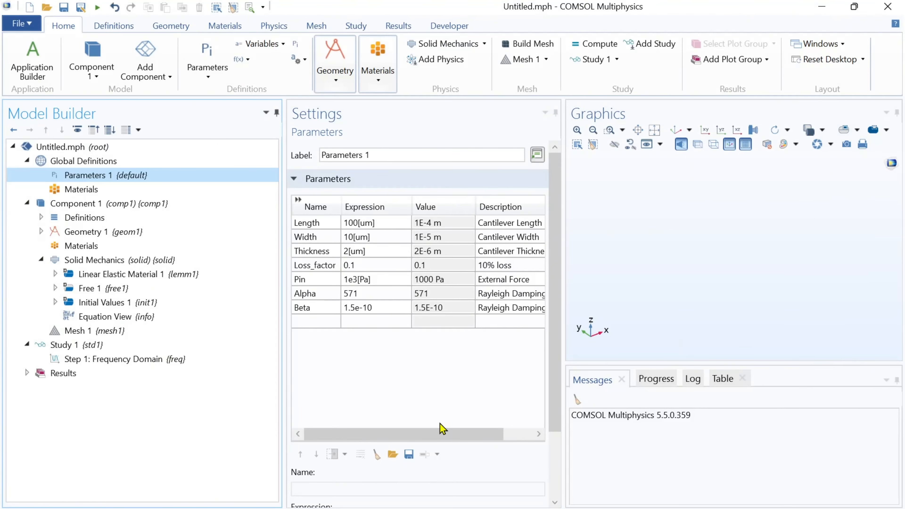
pyautogui.moveTo(449, 435); pyautogui.dragTo(404, 437)
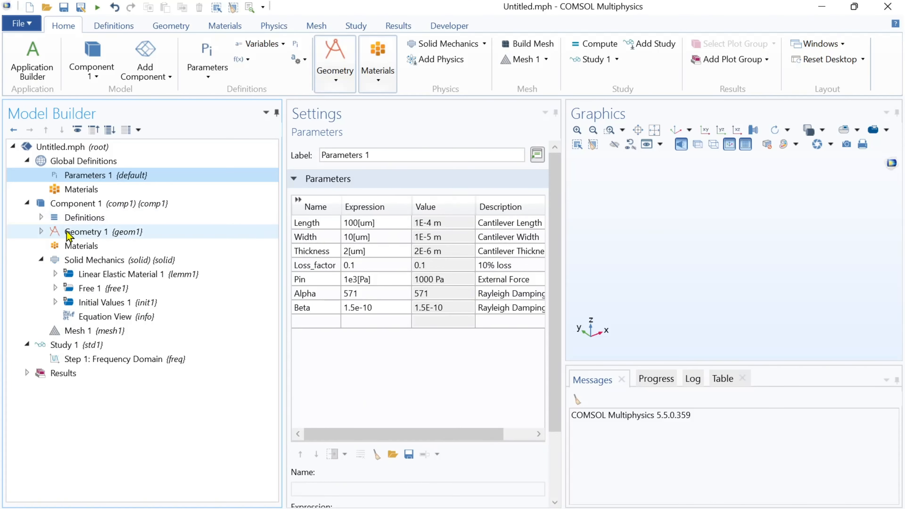
# Add a block to the geometry and label it Anchor
pyautogui.click(41, 232)
pyautogui.click(82, 234)
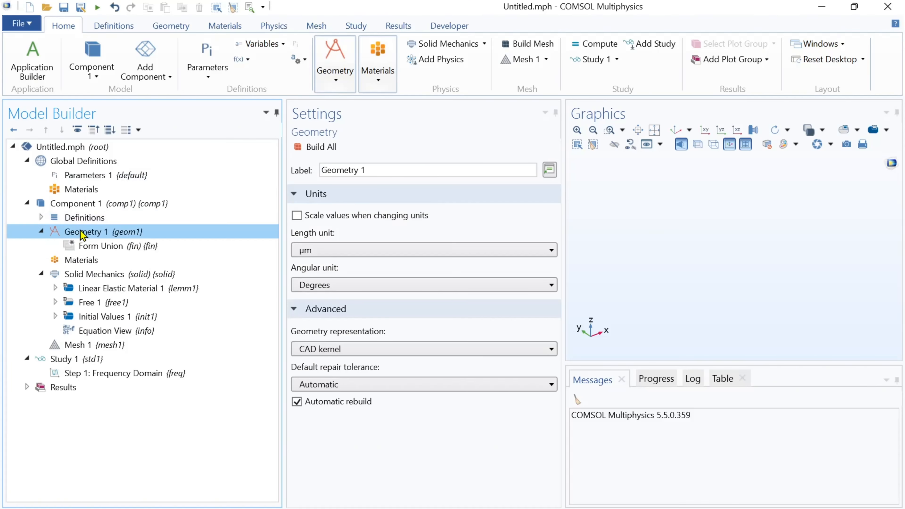
pyautogui.rightClick(82, 233)
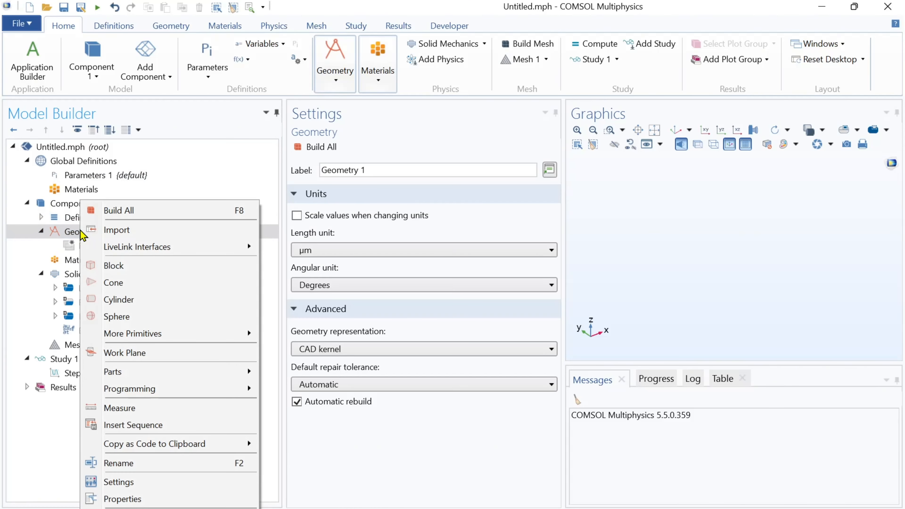
pyautogui.click(115, 269)
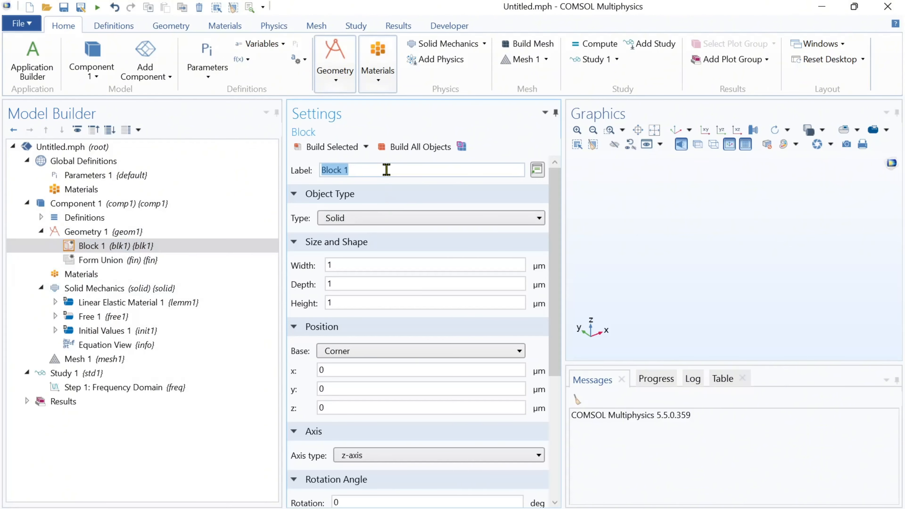
pyautogui.write('Anchor')
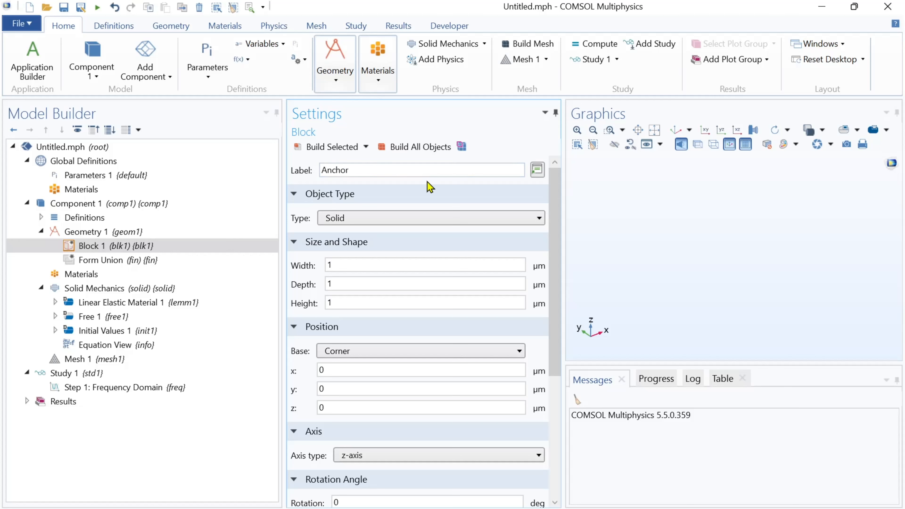
# Set the Anchor block's width and depth to 100 µm and height to 20 µm, then build it
pyautogui.click(387, 262)
pyautogui.write('00')
pyautogui.press('Tab')
pyautogui.write('100')
pyautogui.press('Tab')
pyautogui.write('20')
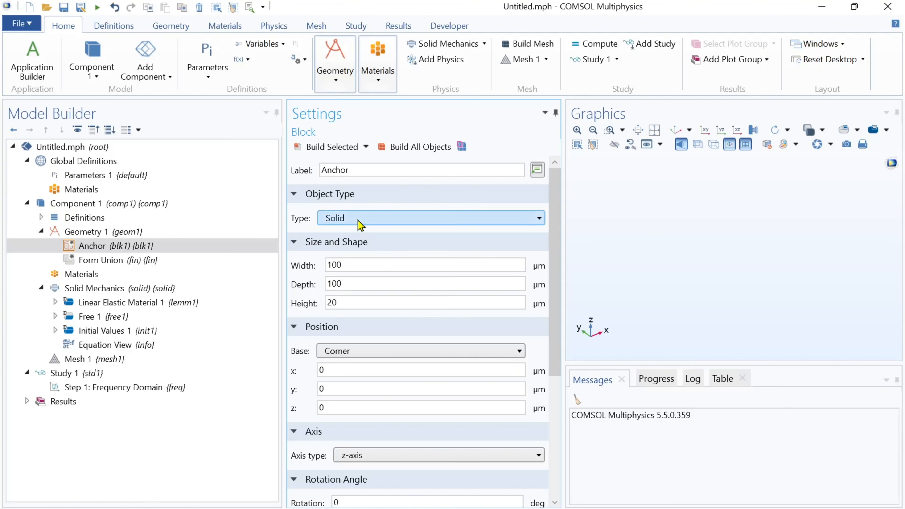
pyautogui.click(321, 150)
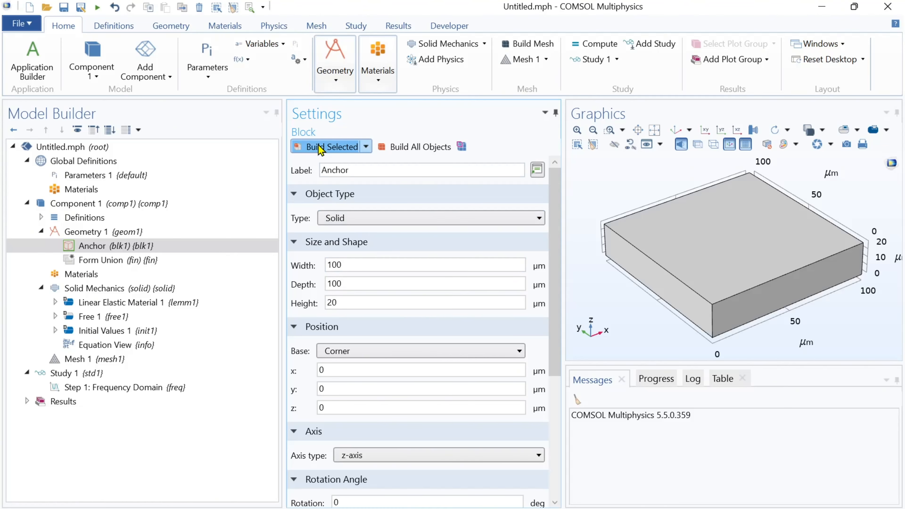
# Add a work plane of type Face parallel placed on the Anchor block's top face
pyautogui.click(117, 234)
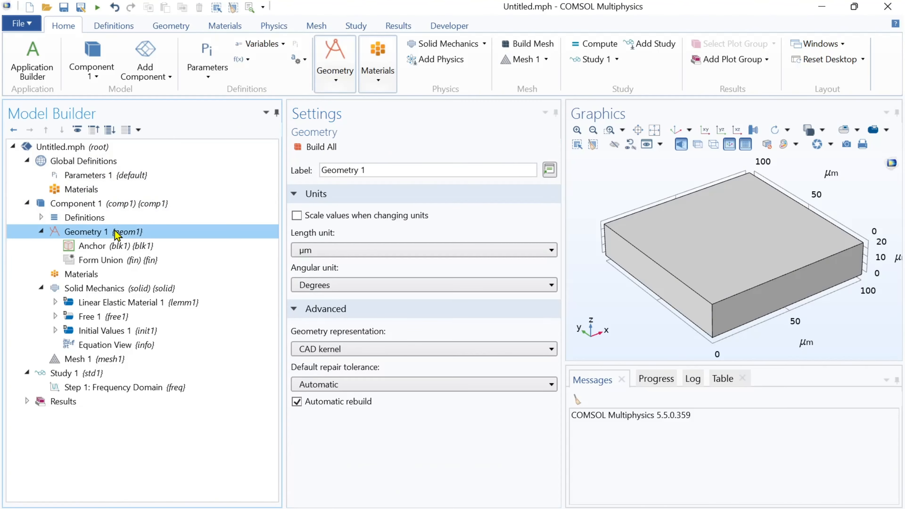
pyautogui.rightClick(117, 236)
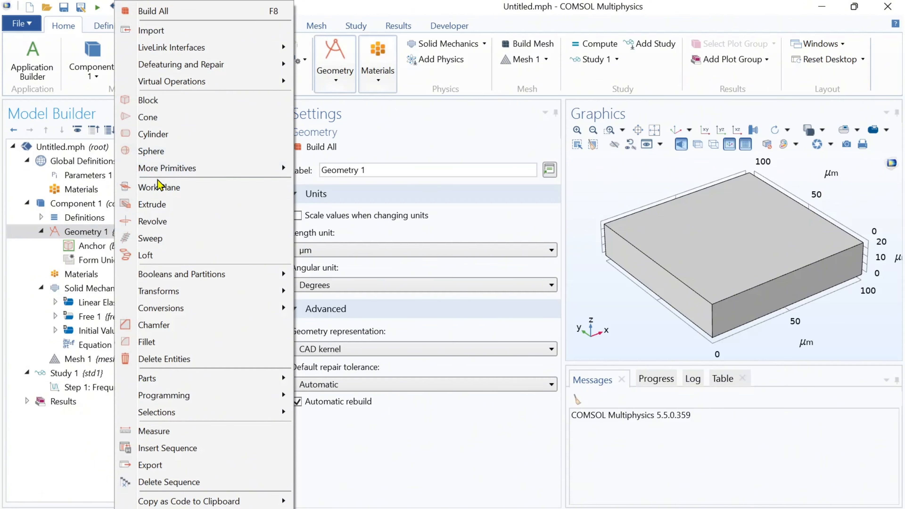
pyautogui.click(160, 187)
pyautogui.click(384, 219)
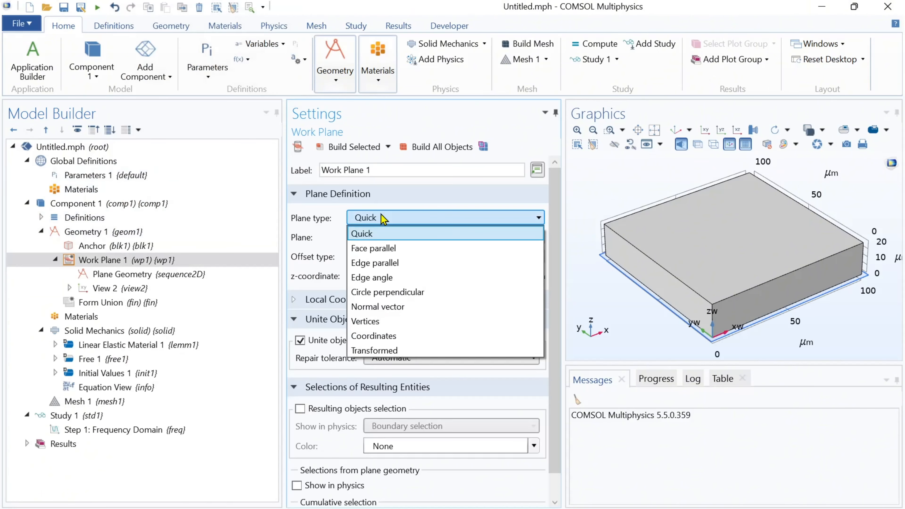
pyautogui.click(386, 251)
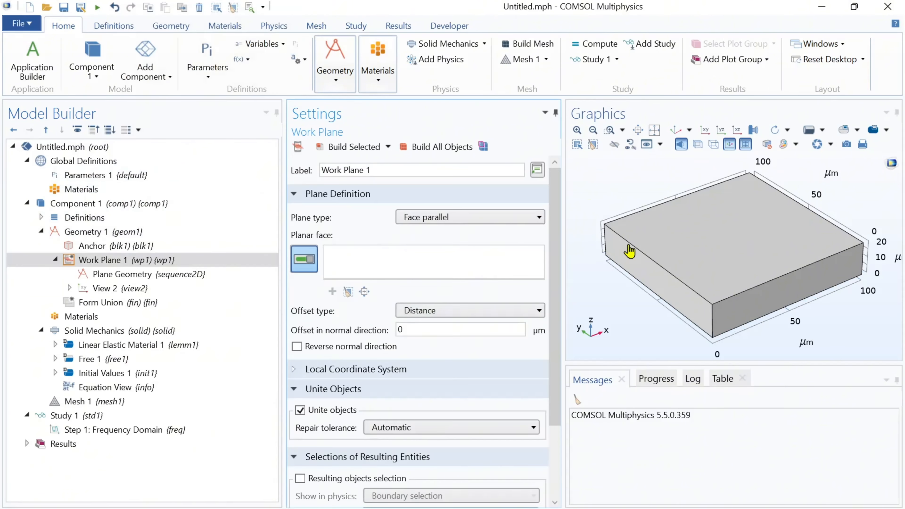
pyautogui.click(740, 245)
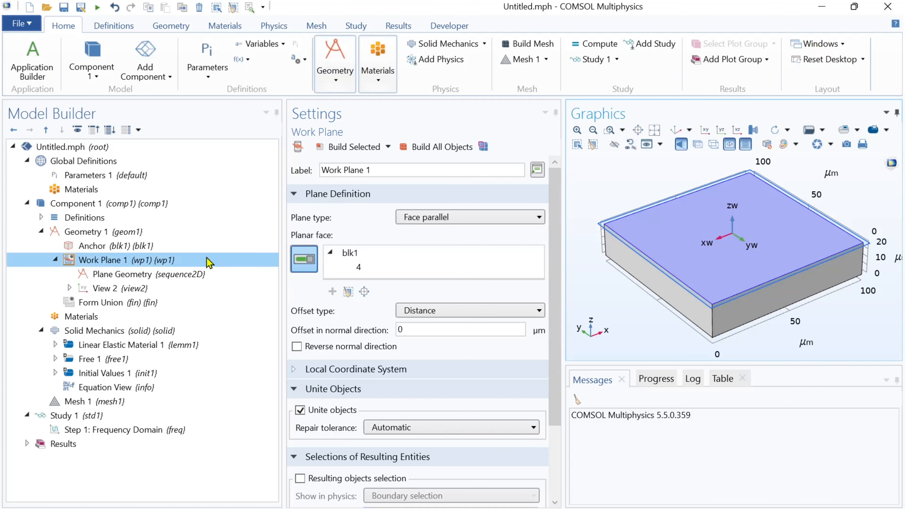
# Add a rectangle to the work plane's plane geometry with width and height of 100 µm
pyautogui.click(132, 277)
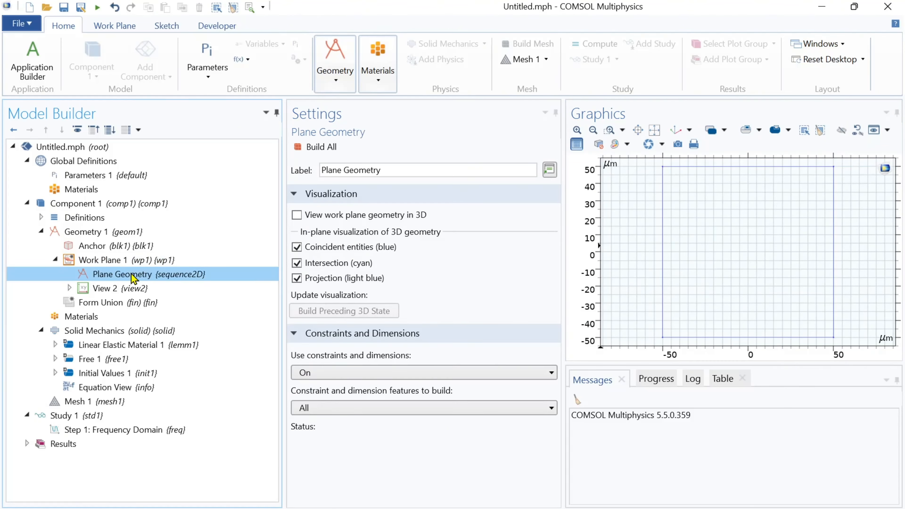
pyautogui.rightClick(133, 277)
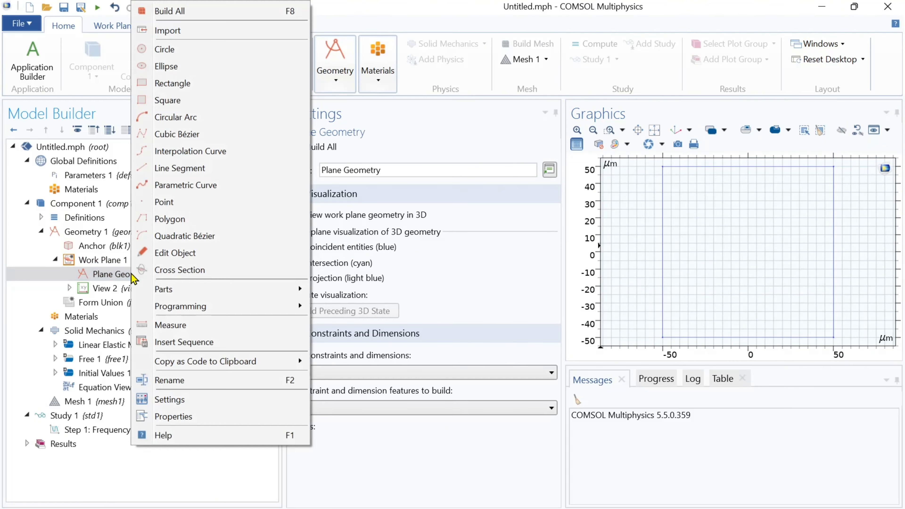
pyautogui.click(175, 84)
pyautogui.click(349, 264)
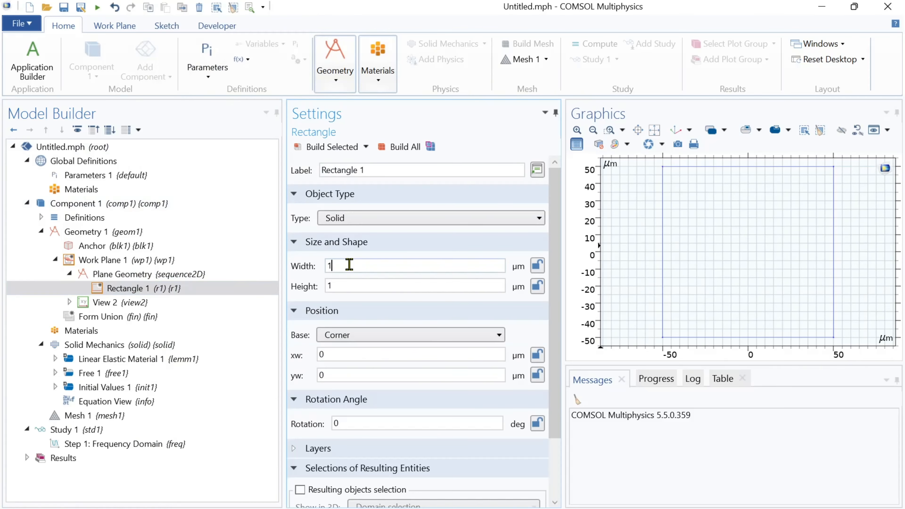
pyautogui.write('00')
pyautogui.press('Tab')
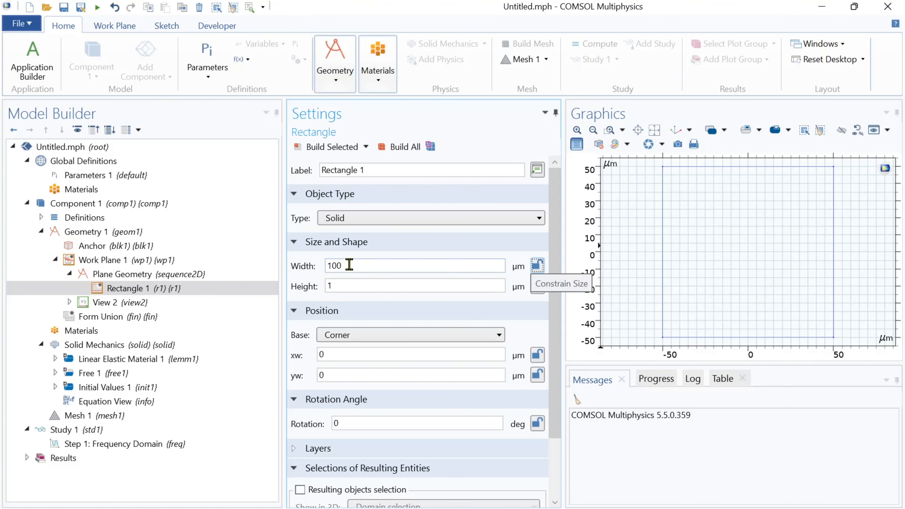
pyautogui.press('Tab')
pyautogui.write('100')
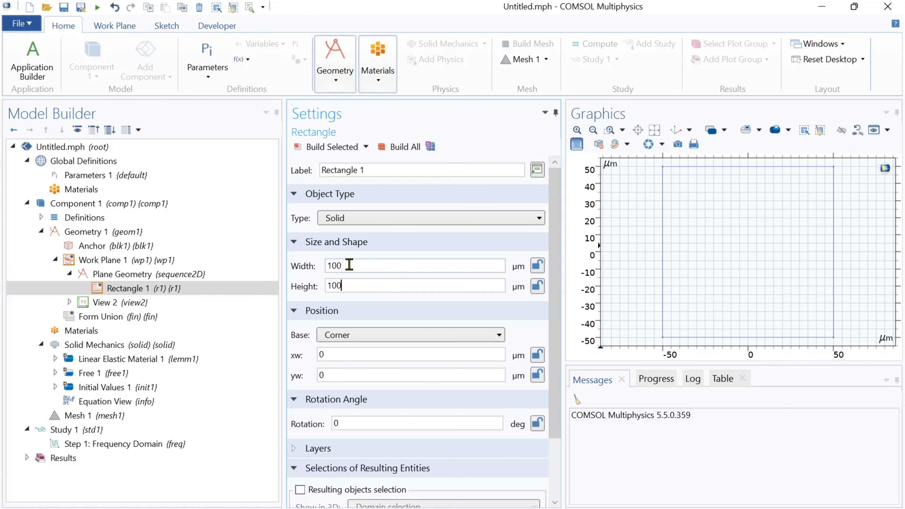
# Set the rectangle's base position to Center and build the rectangle
pyautogui.click(353, 338)
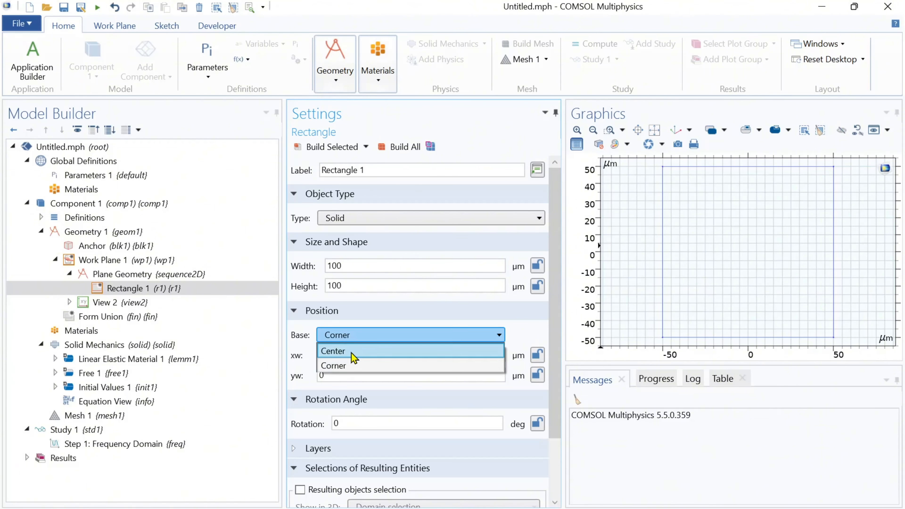
pyautogui.click(351, 353)
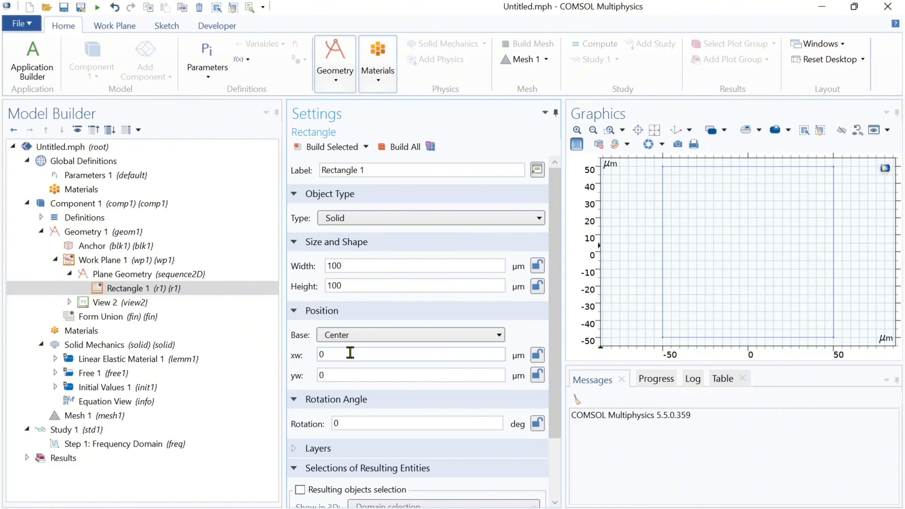
pyautogui.click(346, 147)
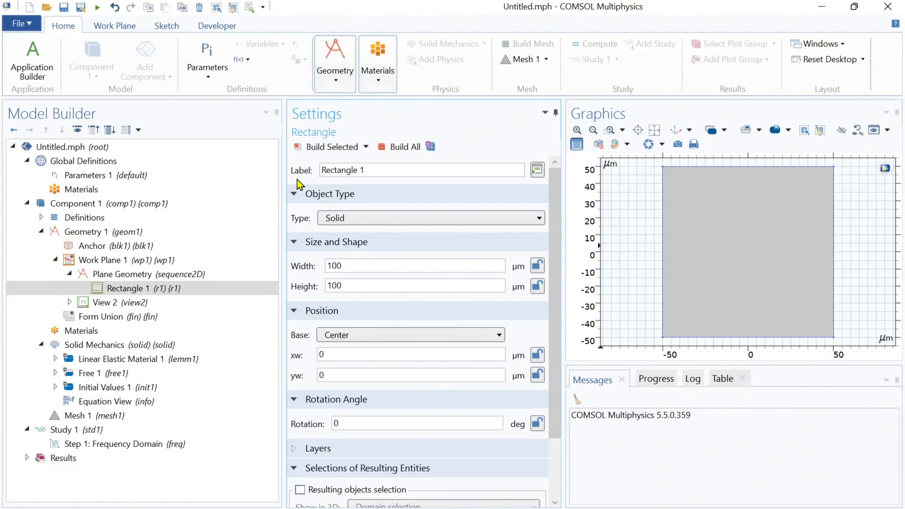
# Add a second rectangle to the work plane's plane geometry
pyautogui.click(123, 275)
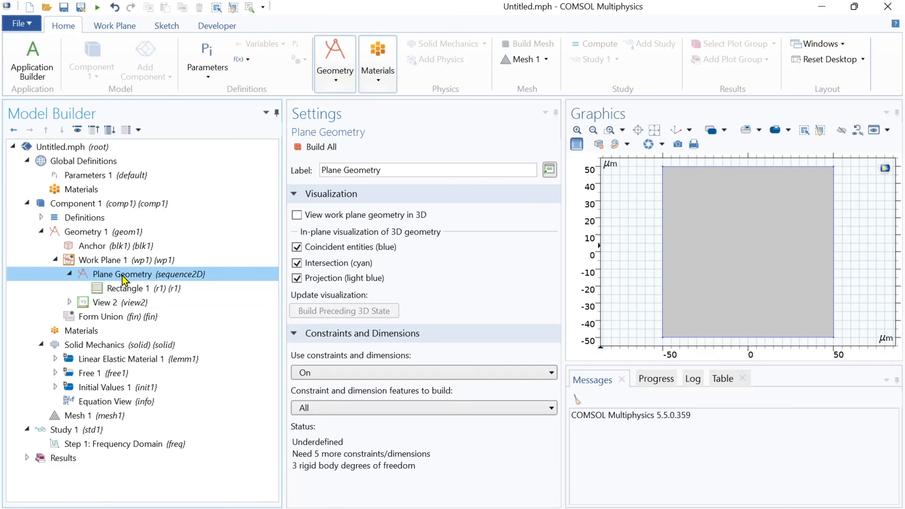
pyautogui.rightClick(122, 276)
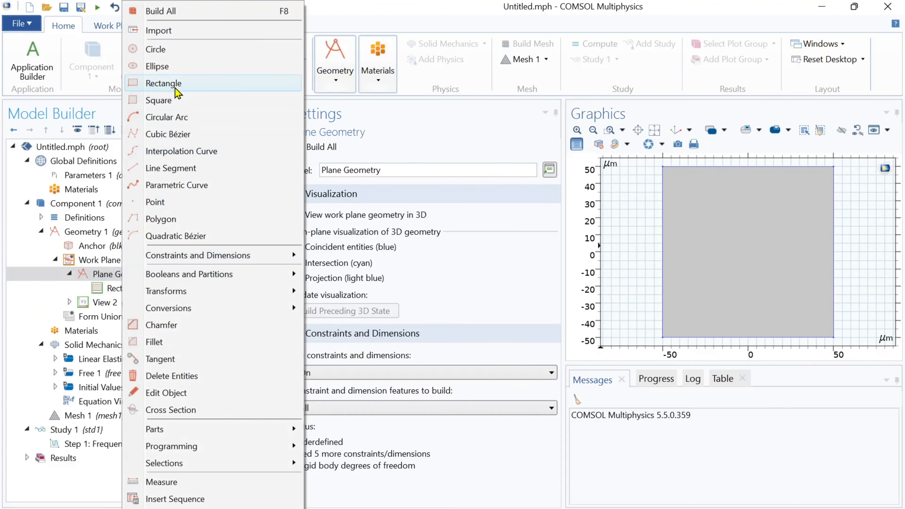
pyautogui.click(164, 84)
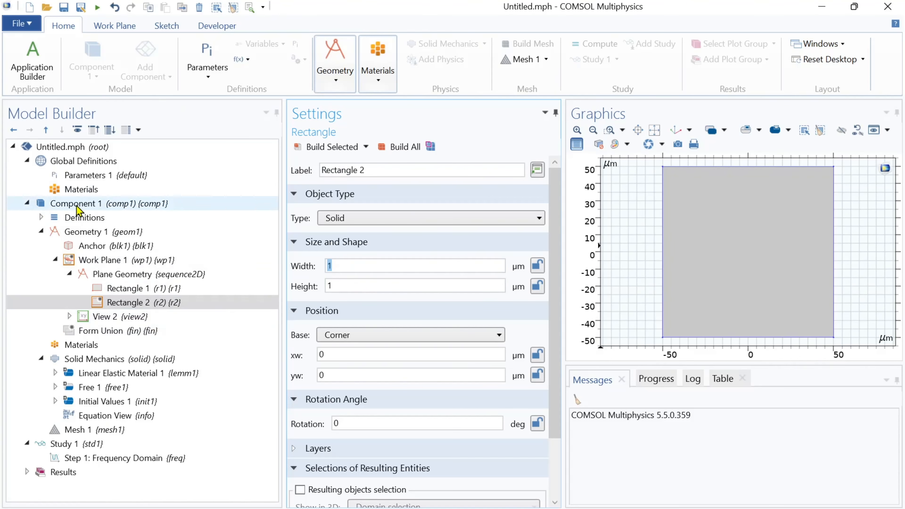
# Set Rectangle 2's width to Length, height to Width, and corner position to xw 50 µm, yw -5 µm, then build it
pyautogui.click(143, 175)
pyautogui.doubleClick(328, 224)
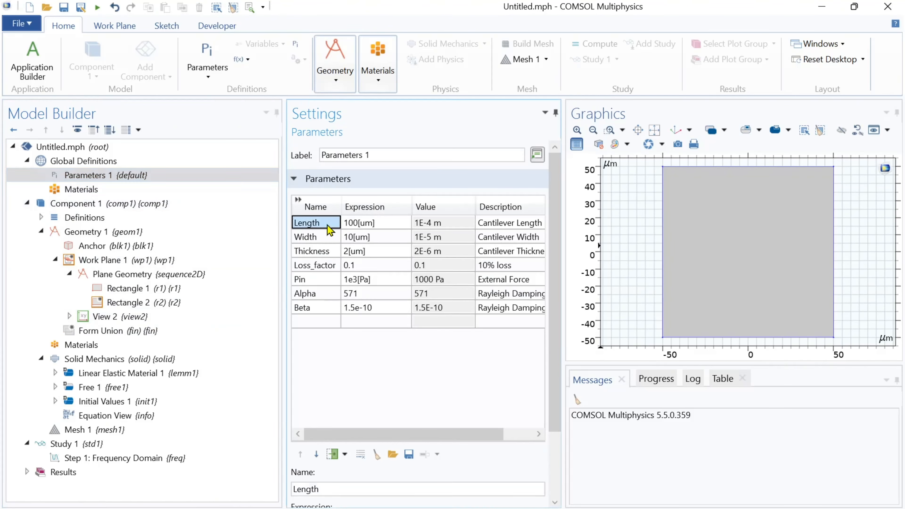
pyautogui.click(121, 302)
pyautogui.doubleClick(345, 264)
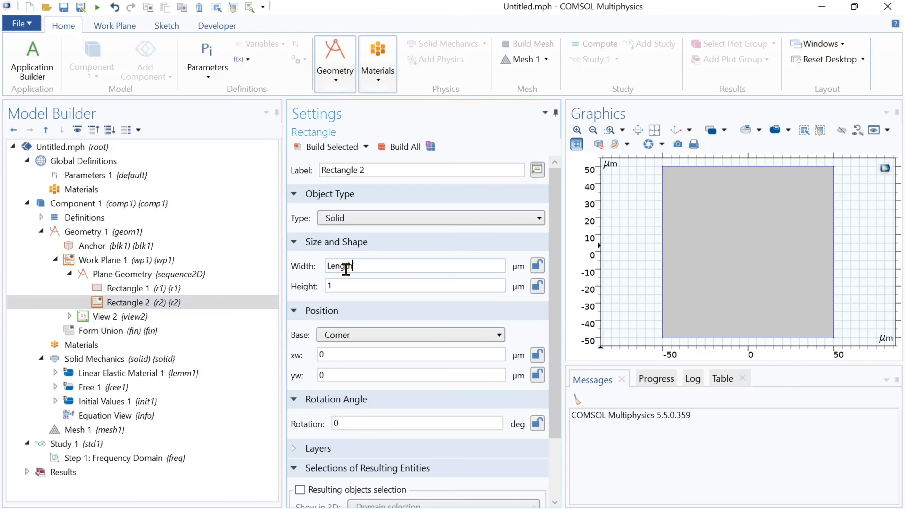
pyautogui.click(170, 177)
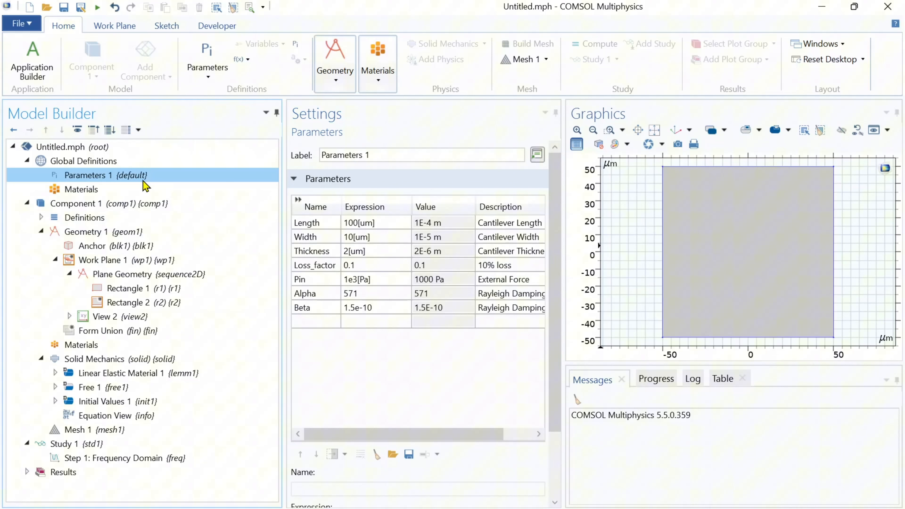
pyautogui.doubleClick(325, 237)
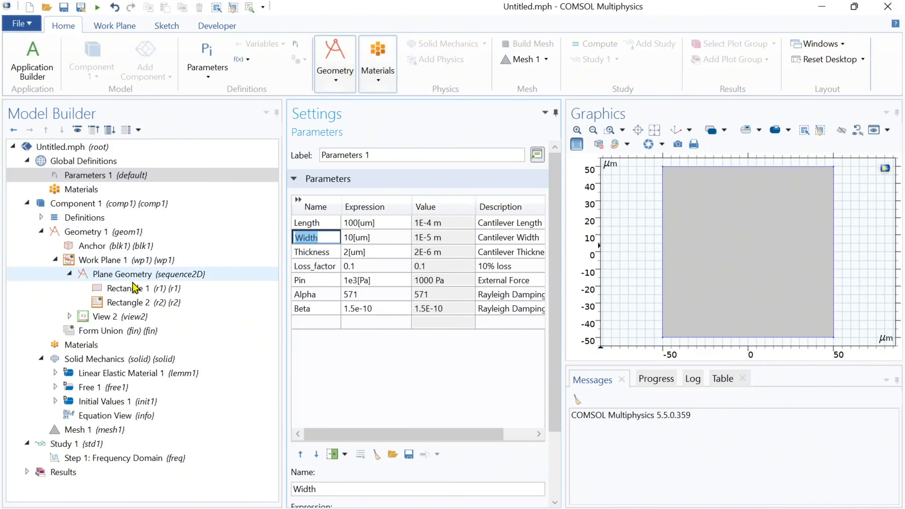
pyautogui.click(137, 302)
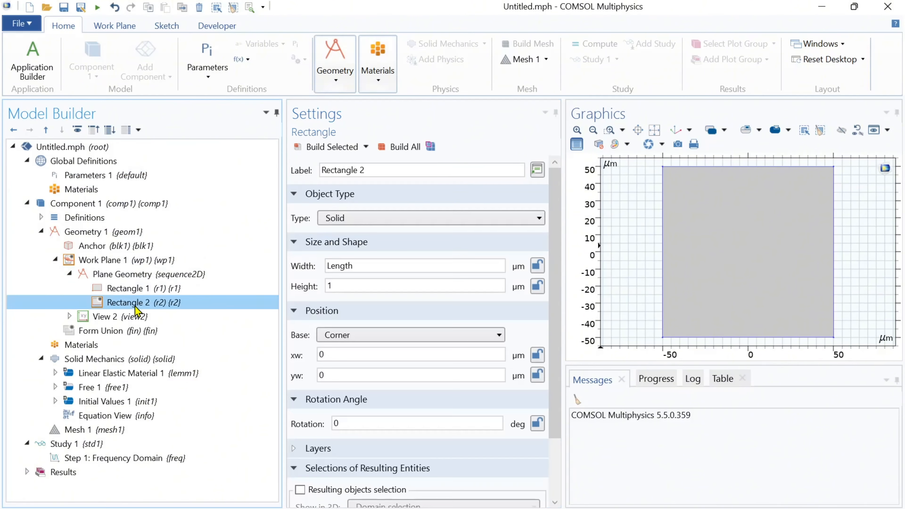
pyautogui.doubleClick(353, 285)
pyautogui.write('Width')
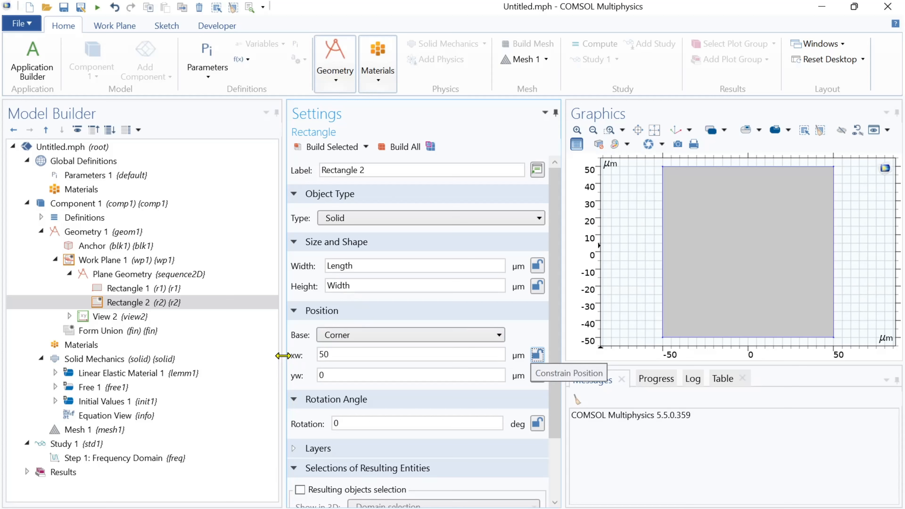
pyautogui.press('Tab')
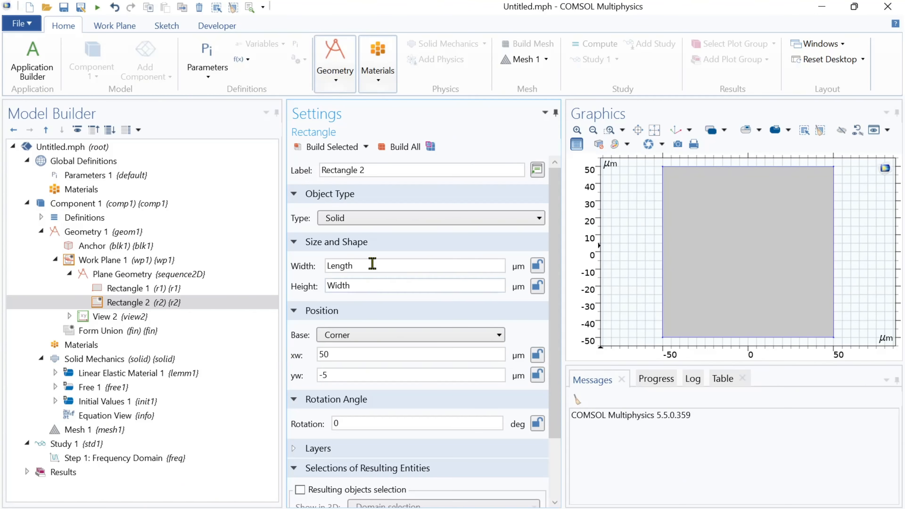
pyautogui.click(342, 150)
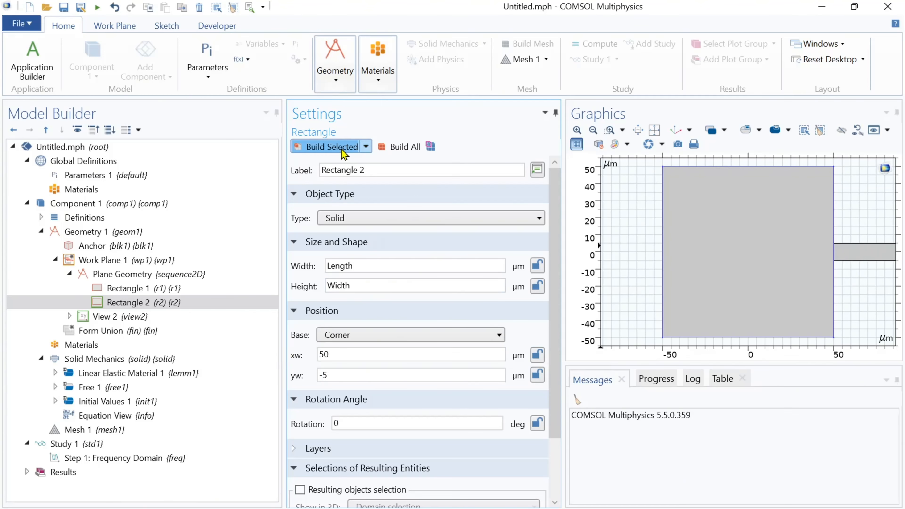
# Draw a pointed tip polygon at the beam's free end with vertices (150, 5), (155, 0) and (150, -5) µm
pyautogui.click(654, 134)
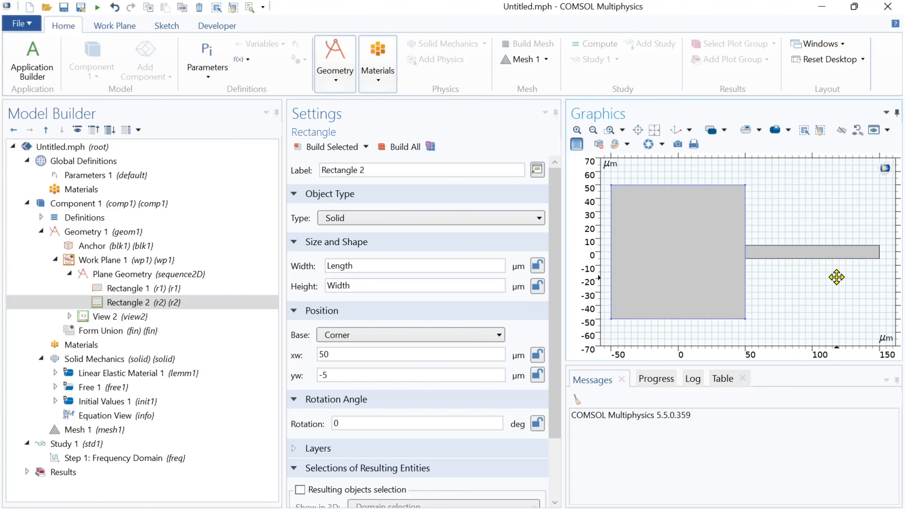
pyautogui.moveTo(837, 277); pyautogui.dragTo(663, 277)
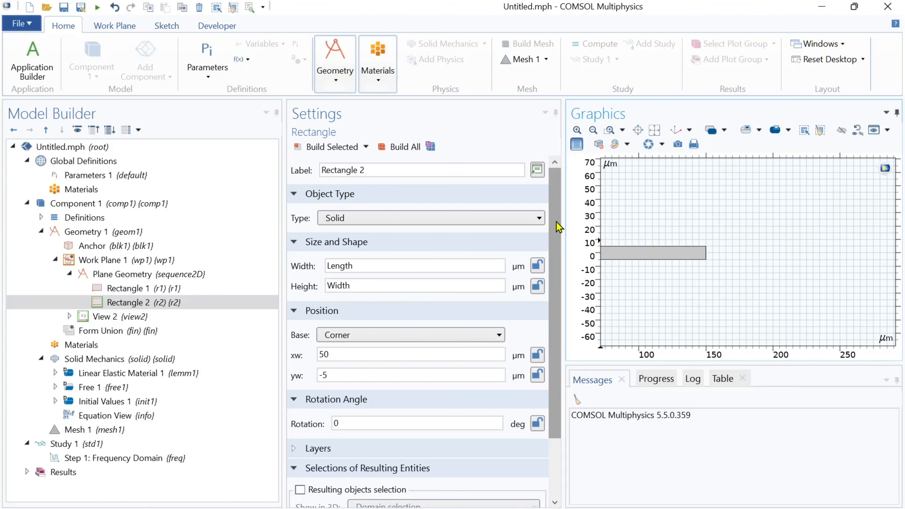
pyautogui.click(610, 130)
pyautogui.moveTo(669, 225); pyautogui.dragTo(731, 273)
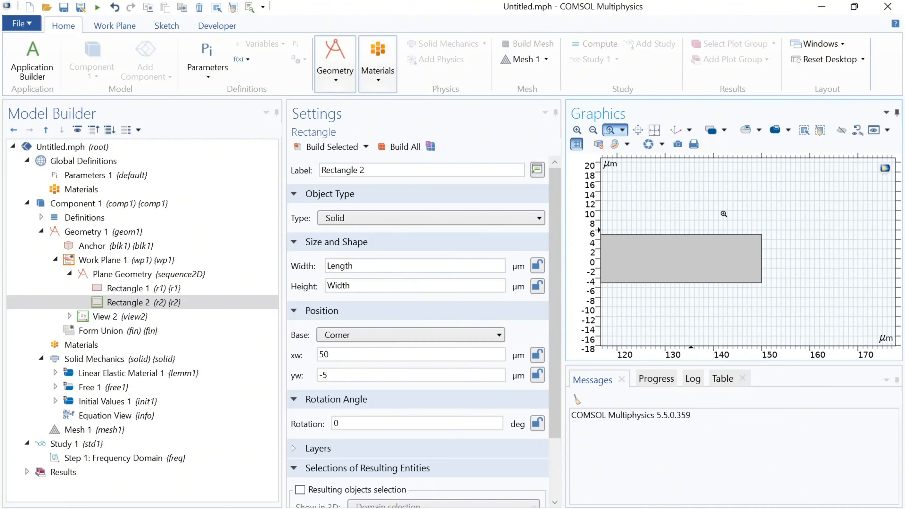
pyautogui.moveTo(723, 213); pyautogui.dragTo(827, 301)
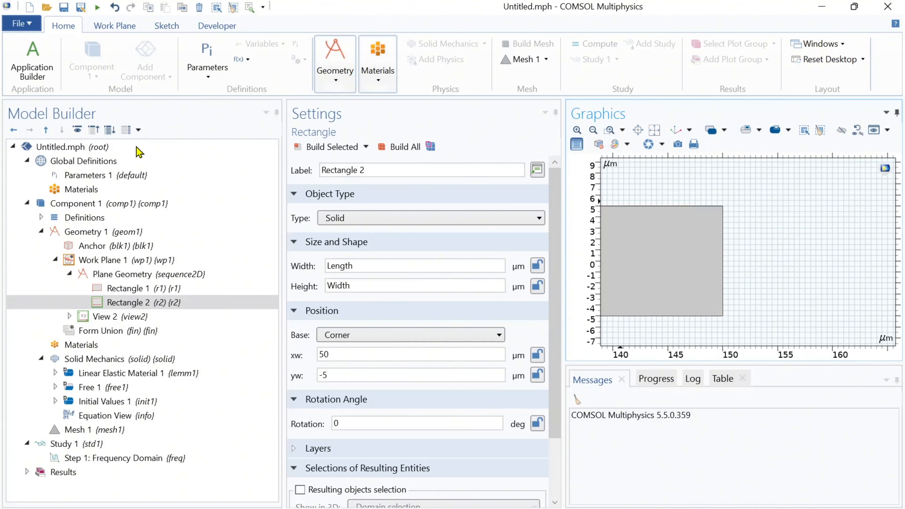
pyautogui.click(167, 27)
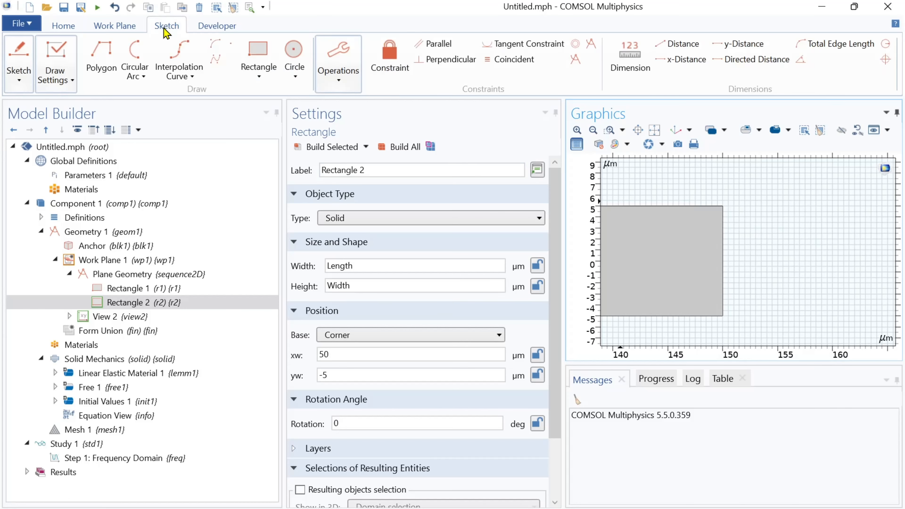
pyautogui.click(100, 57)
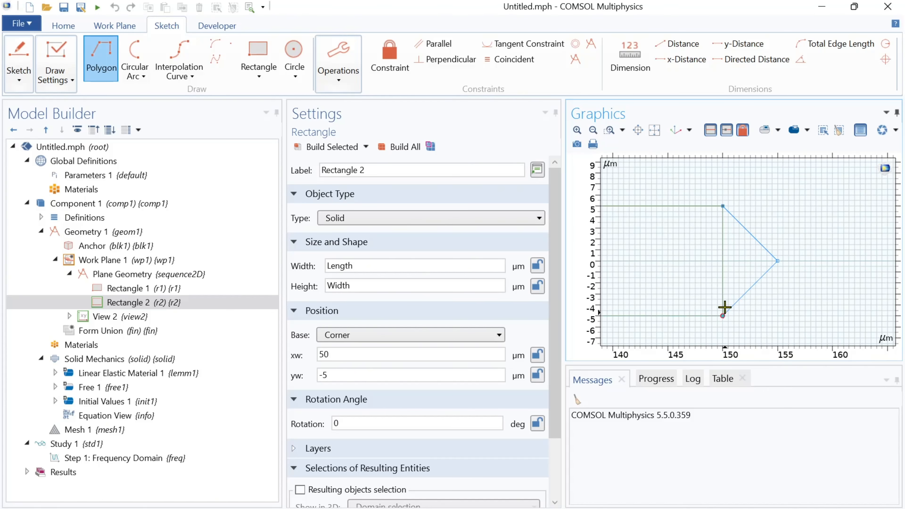
pyautogui.rightClick(728, 231)
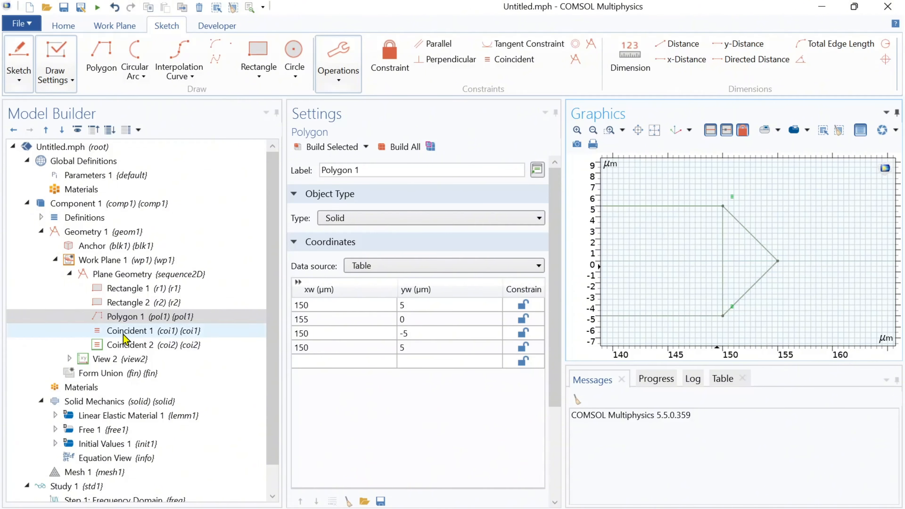
pyautogui.click(120, 275)
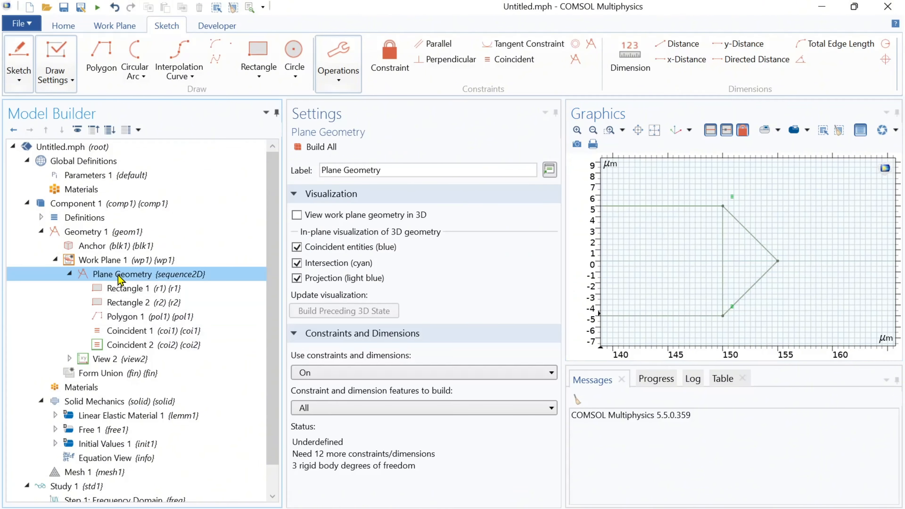
pyautogui.rightClick(118, 277)
pyautogui.moveTo(153, 290)
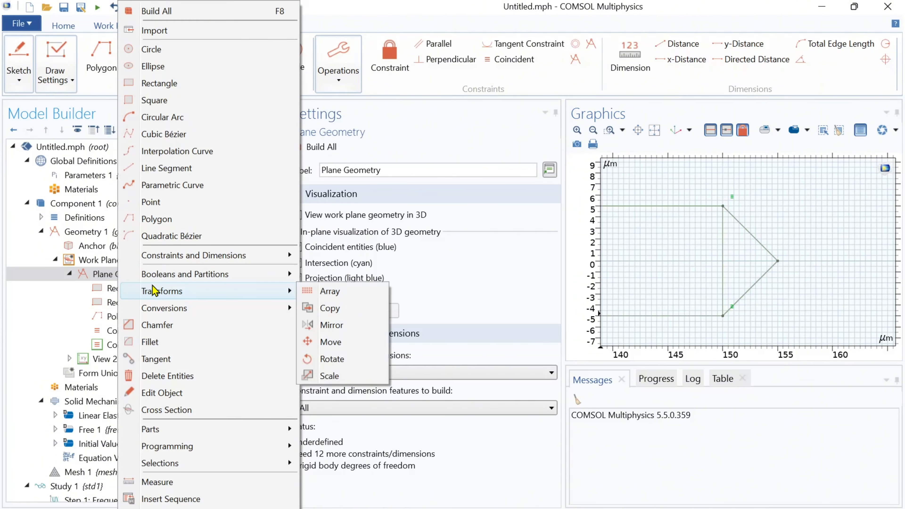
# Extrude Work Plane 1's geometry by the Thickness parameter and build the extrusion
pyautogui.click(102, 260)
pyautogui.rightClick(104, 263)
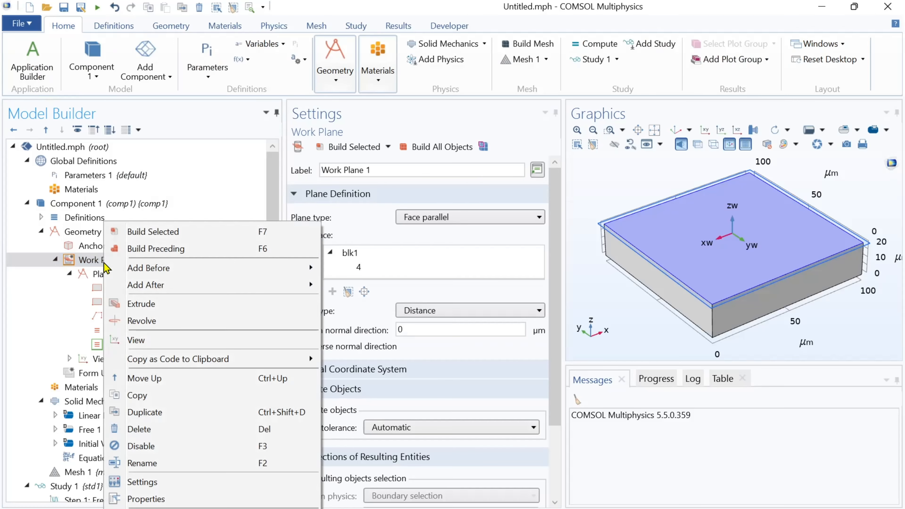
pyautogui.click(139, 304)
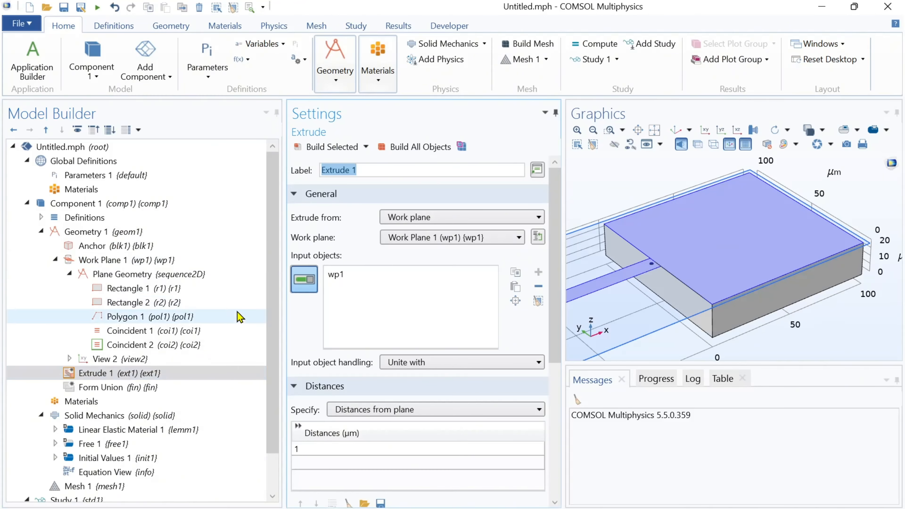
pyautogui.click(107, 177)
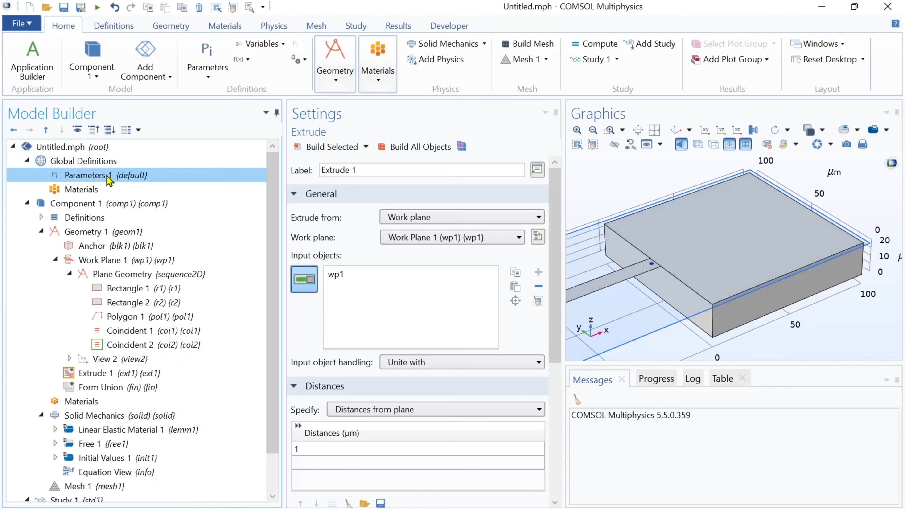
pyautogui.click(335, 251)
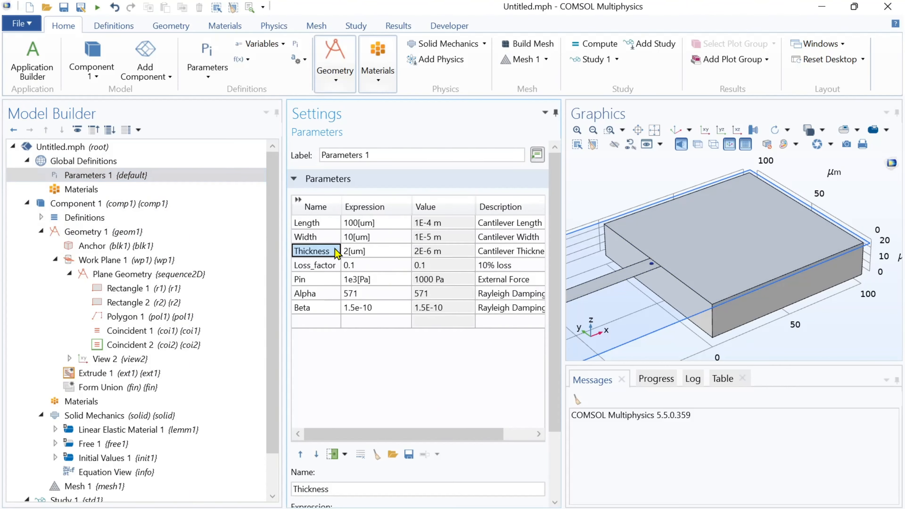
pyautogui.doubleClick(335, 251)
pyautogui.hotkey('ctrl', 'c')
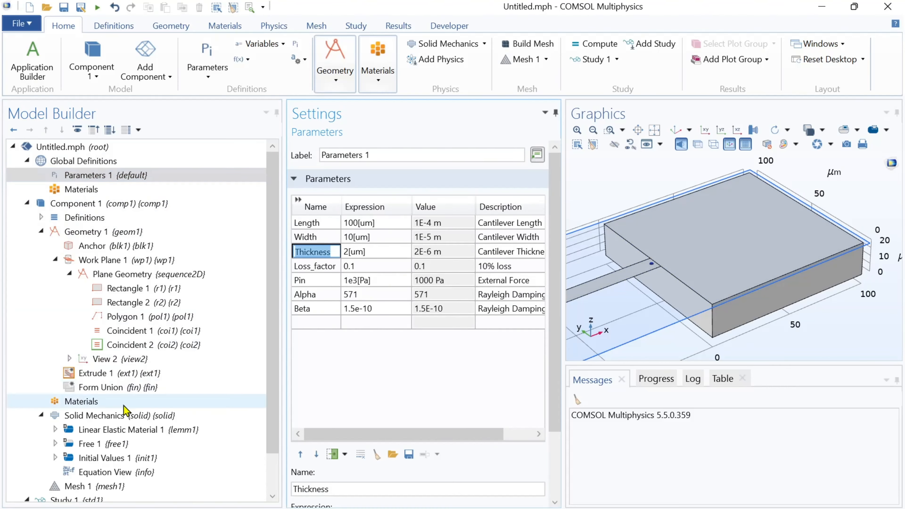
pyautogui.click(123, 375)
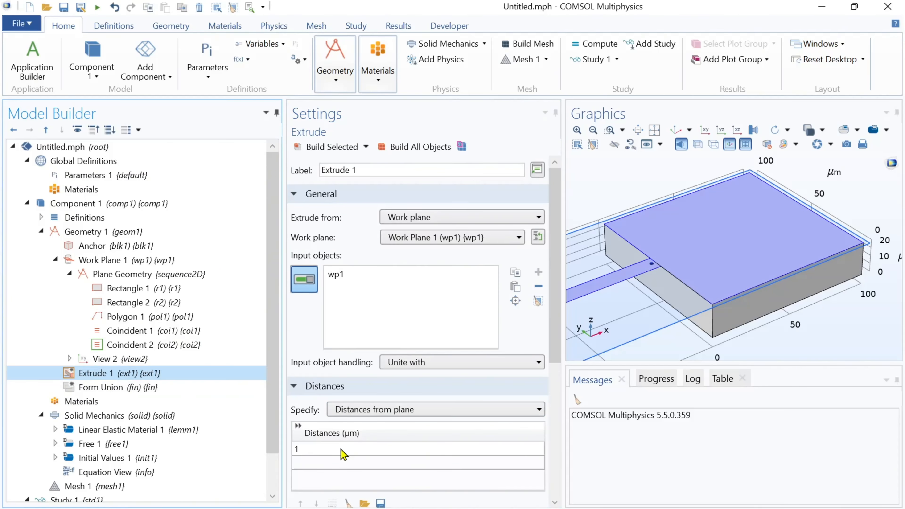
pyautogui.click(342, 450)
pyautogui.hotkey('ctrl', 'v')
pyautogui.click(349, 148)
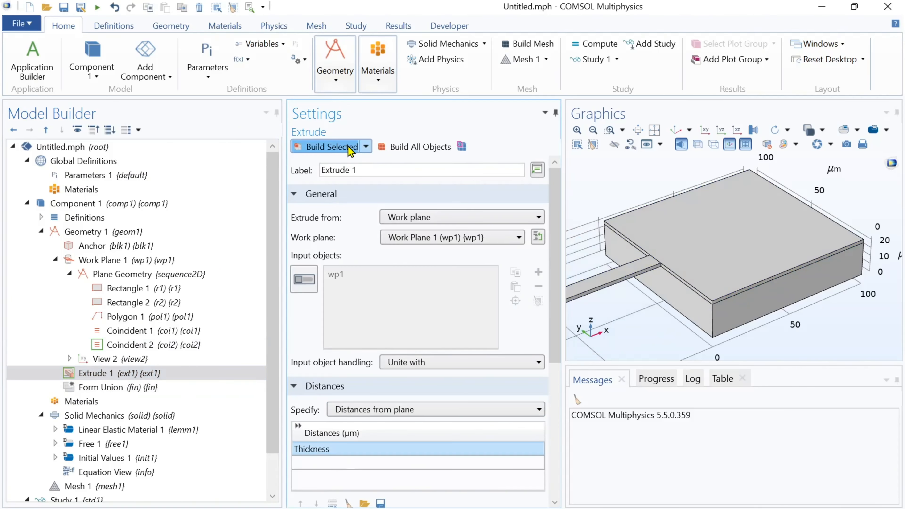
# Build the Form Union to finalize the cantilever and anchor geometry
pyautogui.click(676, 130)
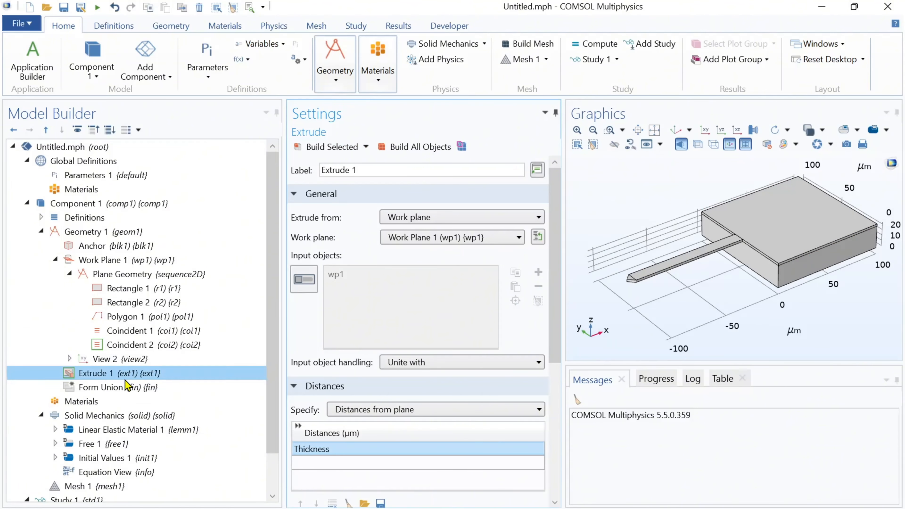
pyautogui.click(123, 388)
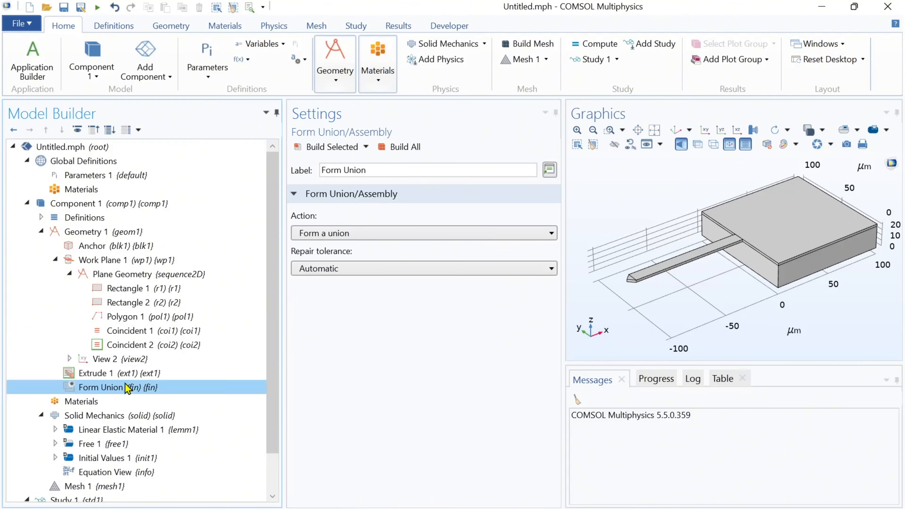
pyautogui.click(405, 149)
# Add Si - Polycrystalline silicon from the MEMS Semiconductors material library to the component's materials
pyautogui.click(81, 401)
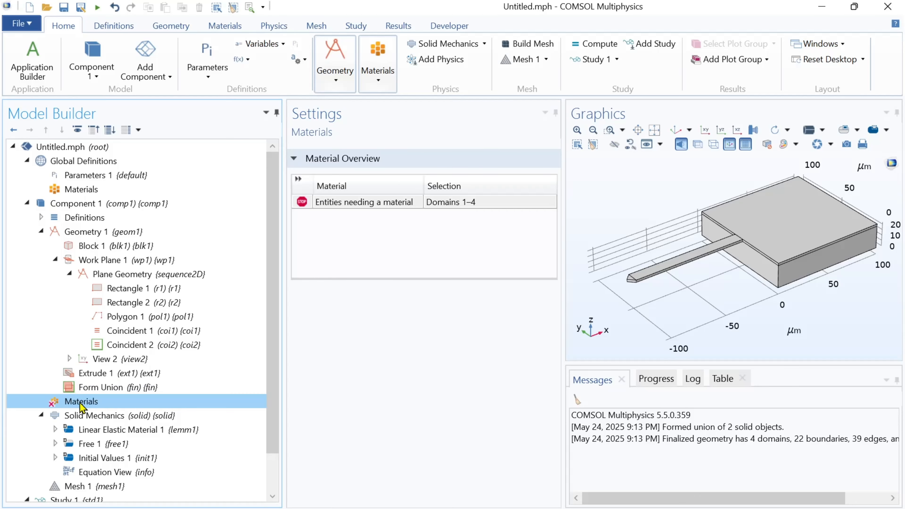
pyautogui.rightClick(81, 402)
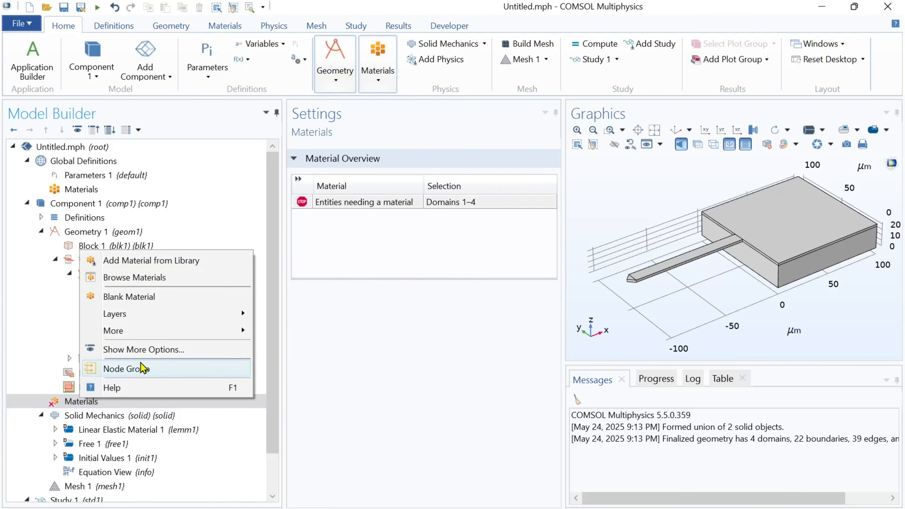
pyautogui.click(146, 261)
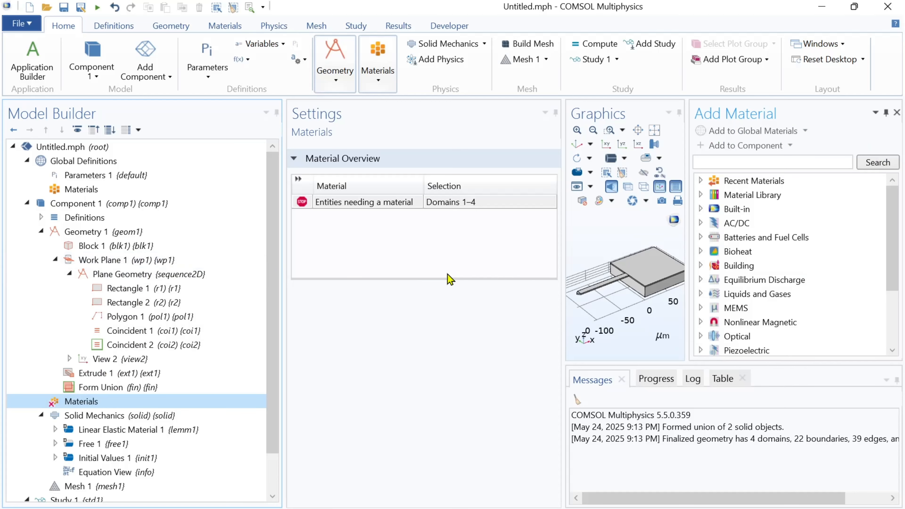
pyautogui.click(700, 309)
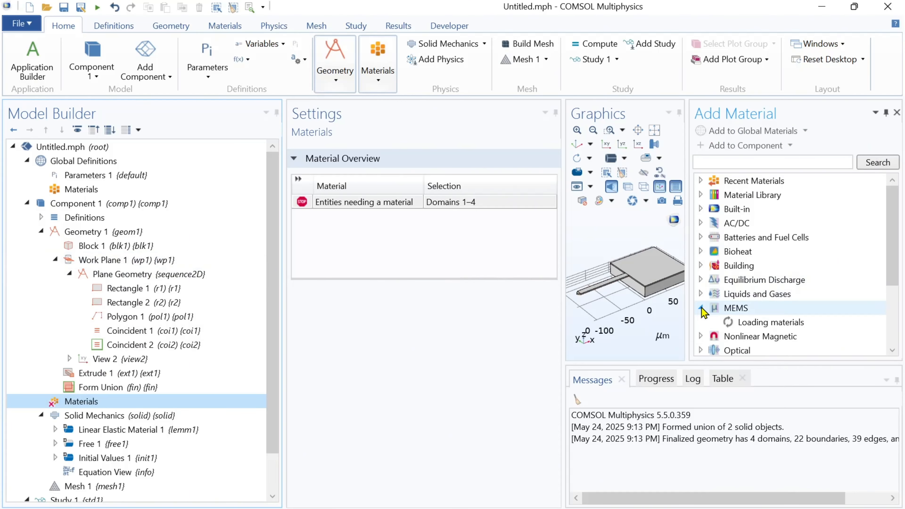
pyautogui.scroll(-2, 759, 285)
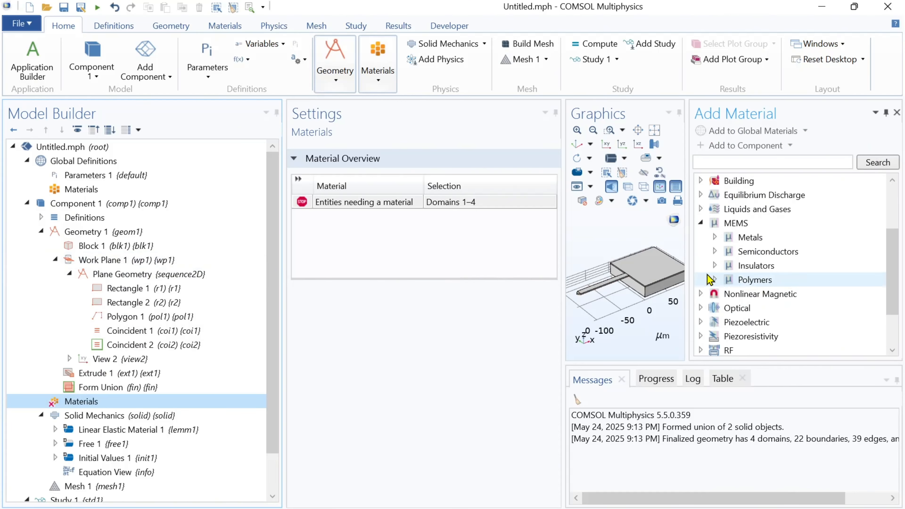
pyautogui.click(714, 251)
pyautogui.scroll(-1, 716, 259)
pyautogui.click(756, 281)
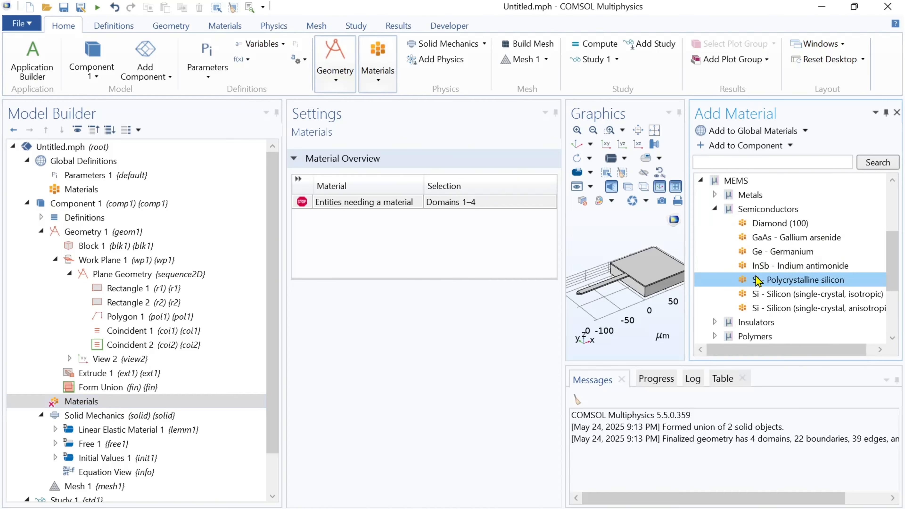
pyautogui.rightClick(755, 281)
pyautogui.click(677, 304)
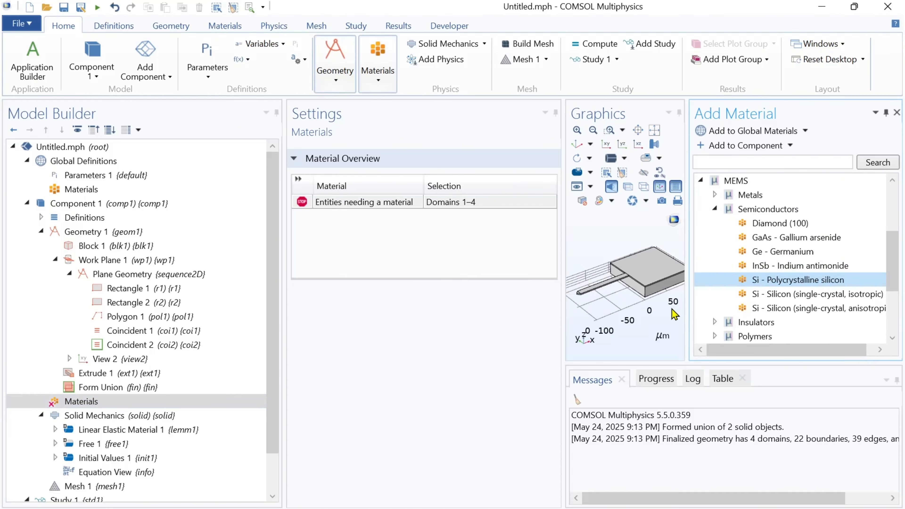
pyautogui.click(896, 113)
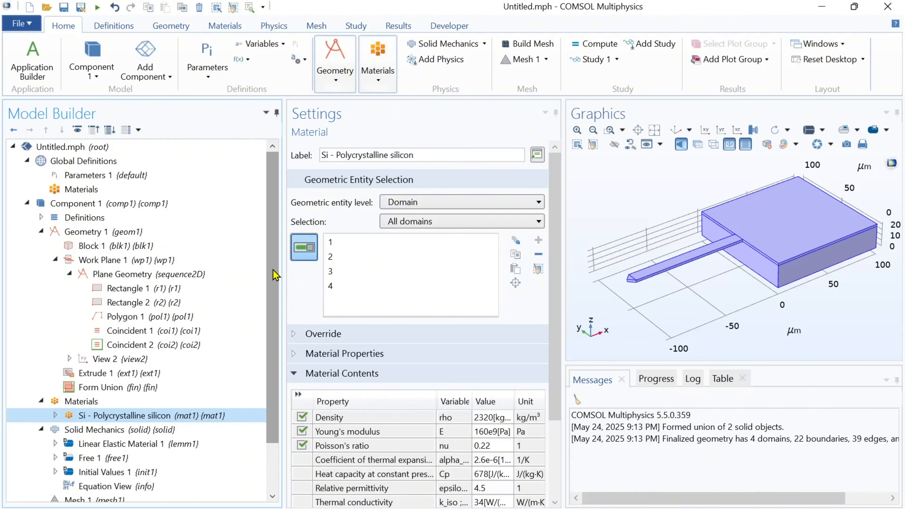
# Add a Damping subnode to Linear Elastic Material 1 under Solid Mechanics
pyautogui.scroll(-2, 275, 279)
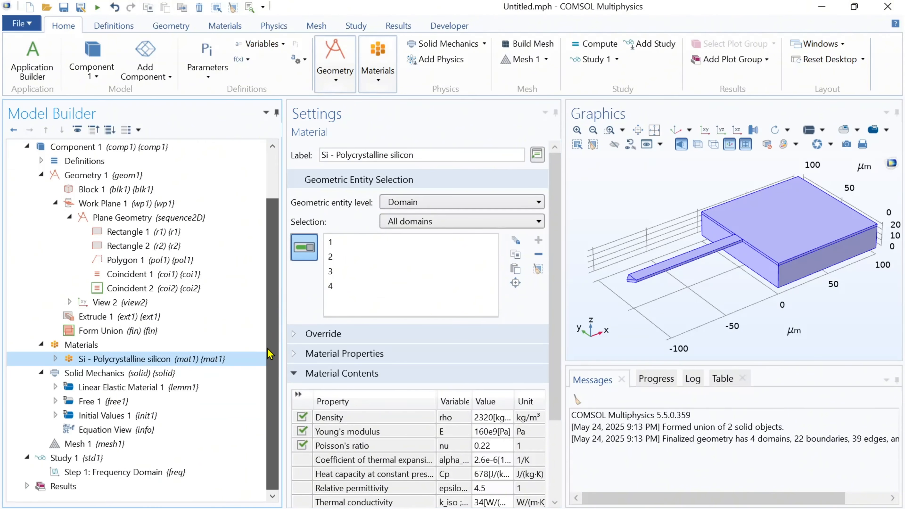
pyautogui.click(165, 372)
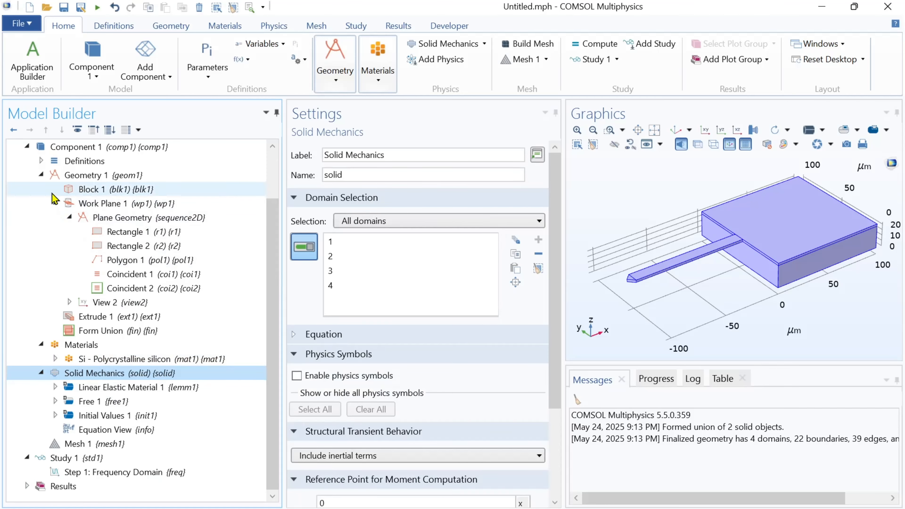
pyautogui.click(41, 175)
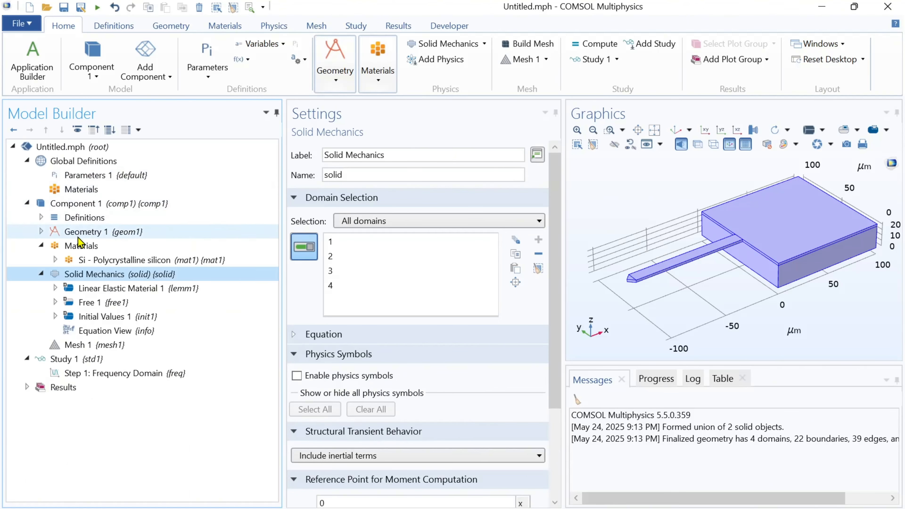
pyautogui.click(88, 289)
pyautogui.rightClick(87, 291)
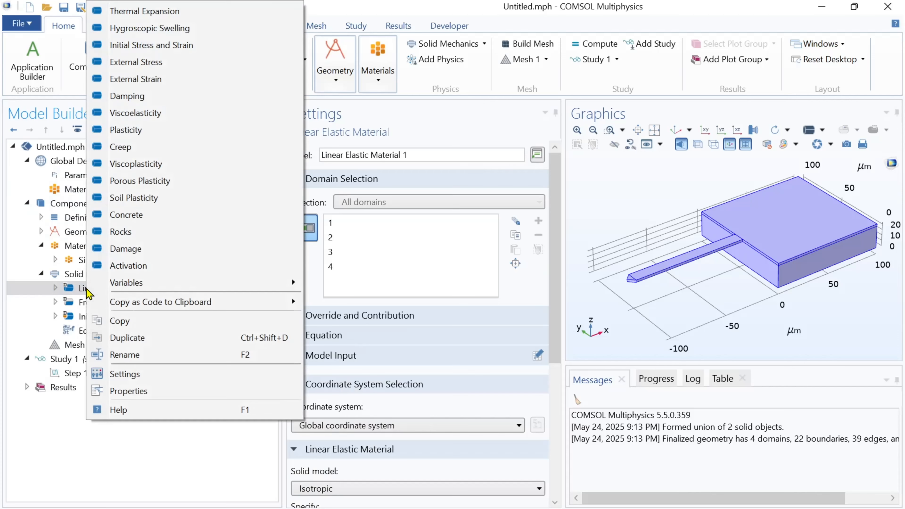
pyautogui.click(130, 99)
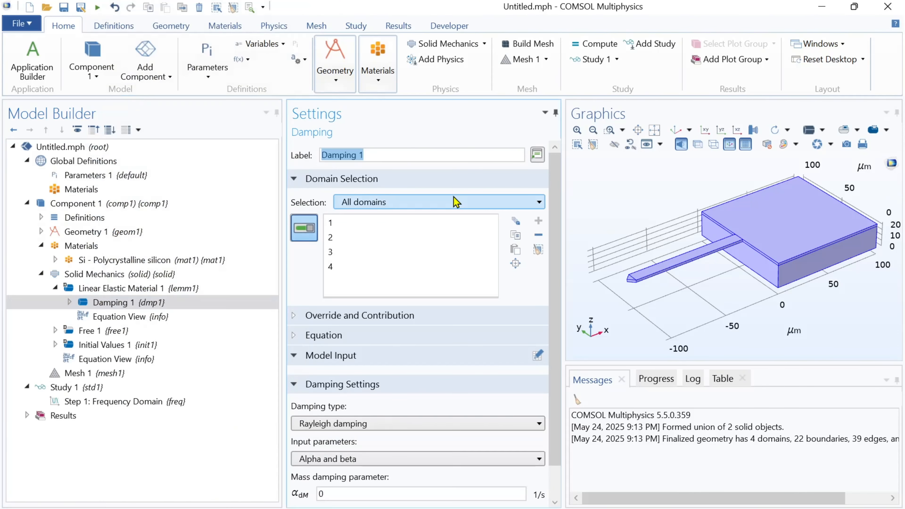
# Set the Rayleigh damping mass parameter to Alpha and the stiffness parameter to Beta, copying the names from Parameters 1
pyautogui.scroll(-1, 555, 285)
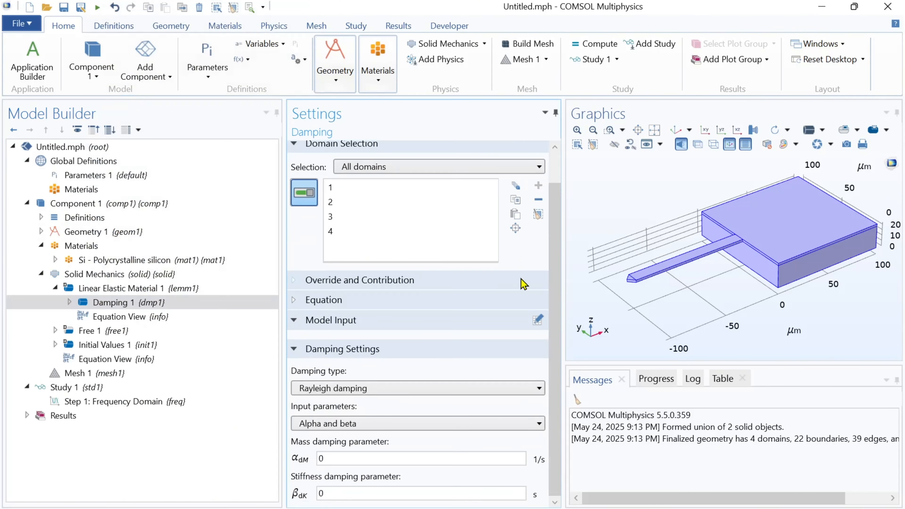
pyautogui.click(72, 175)
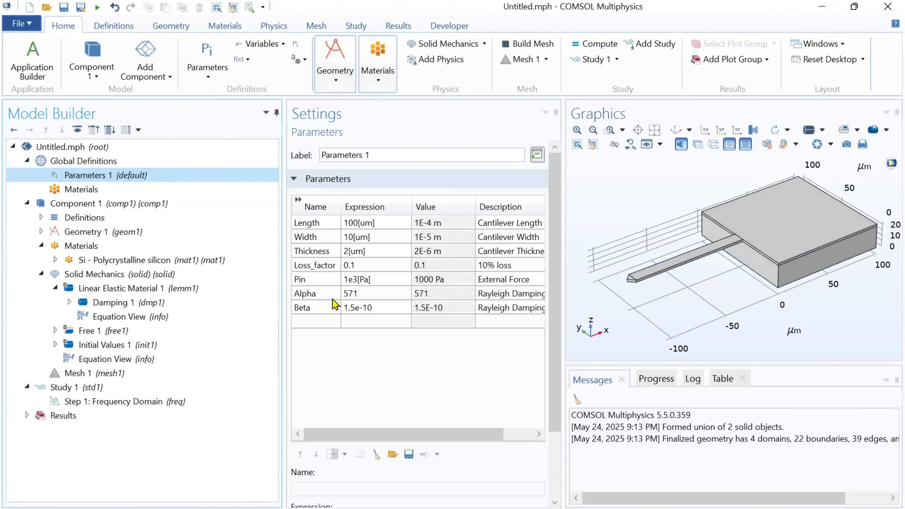
pyautogui.doubleClick(326, 294)
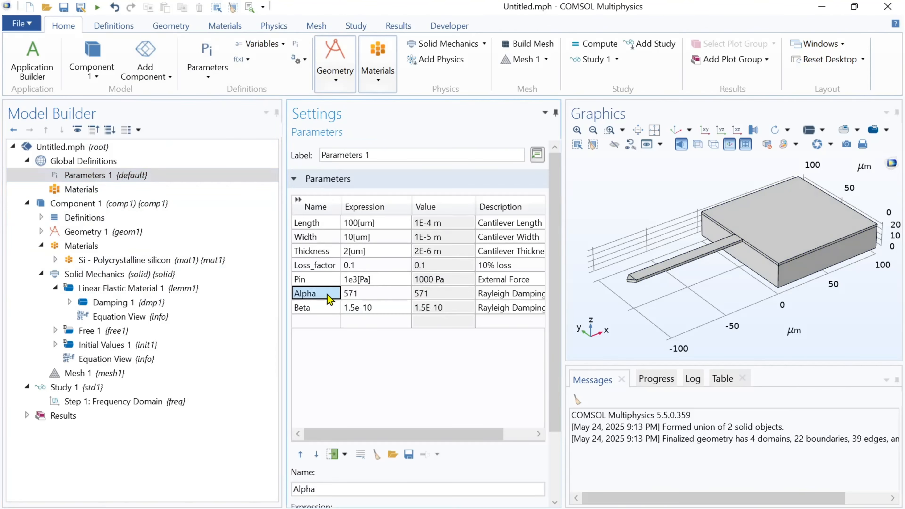
pyautogui.click(132, 304)
pyautogui.doubleClick(357, 460)
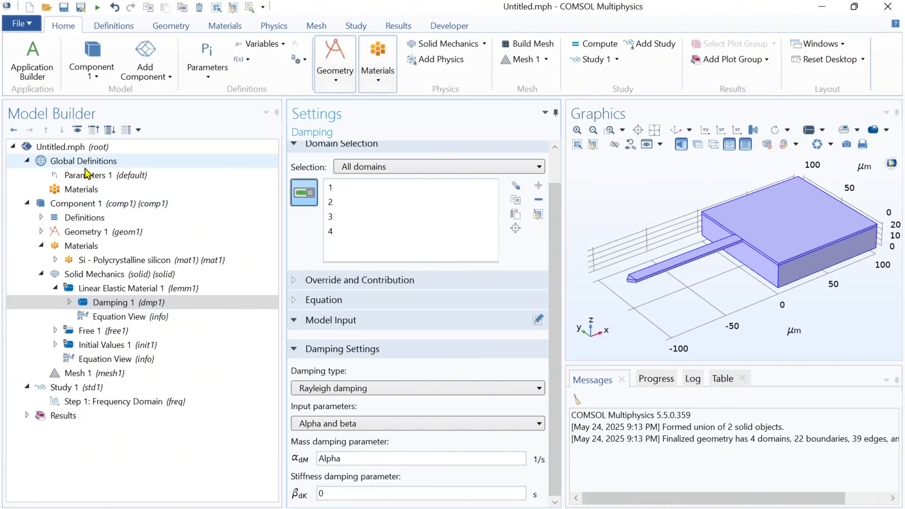
pyautogui.click(87, 176)
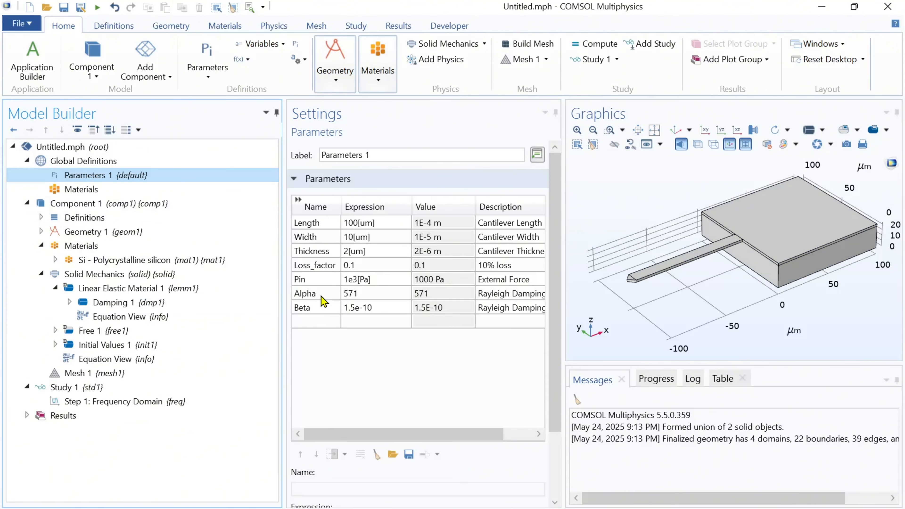
pyautogui.doubleClick(320, 305)
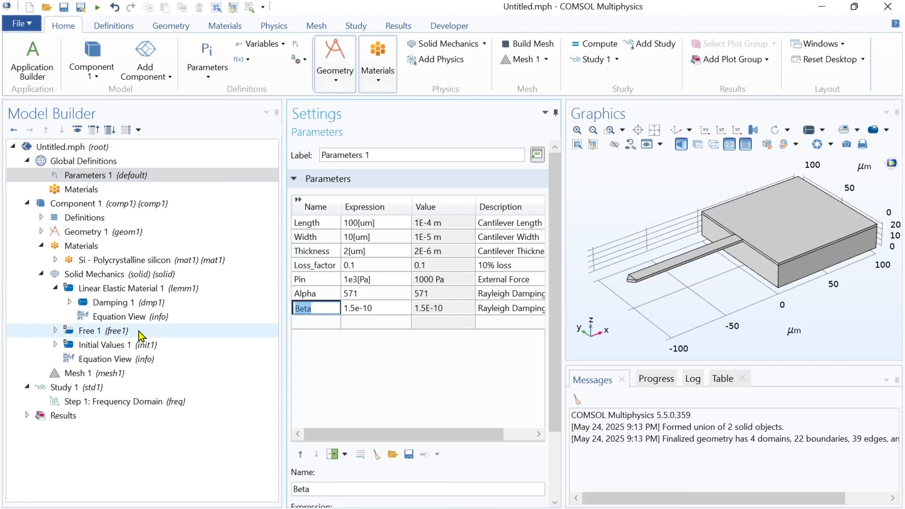
pyautogui.click(157, 303)
pyautogui.doubleClick(343, 490)
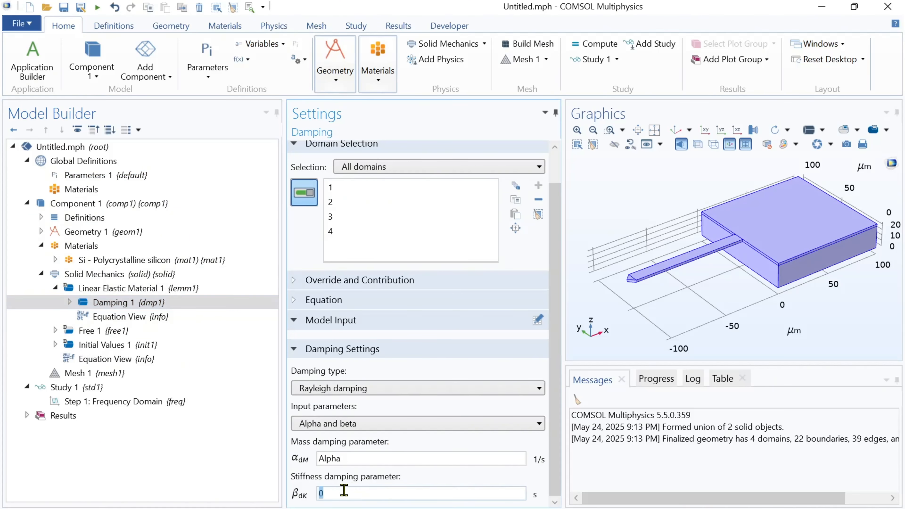
pyautogui.click(236, 473)
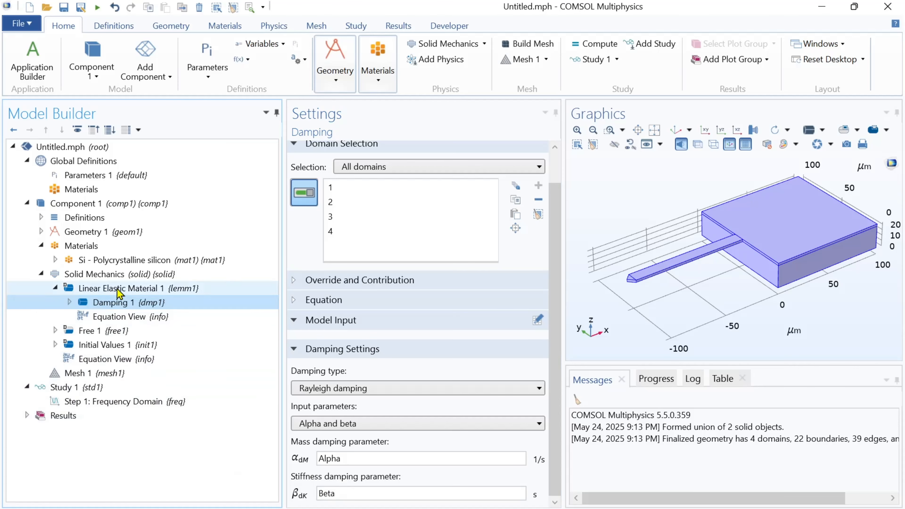
# Add a Fixed Constraint on the anchor block's outer side and bottom faces
pyautogui.click(116, 278)
pyautogui.rightClick(117, 279)
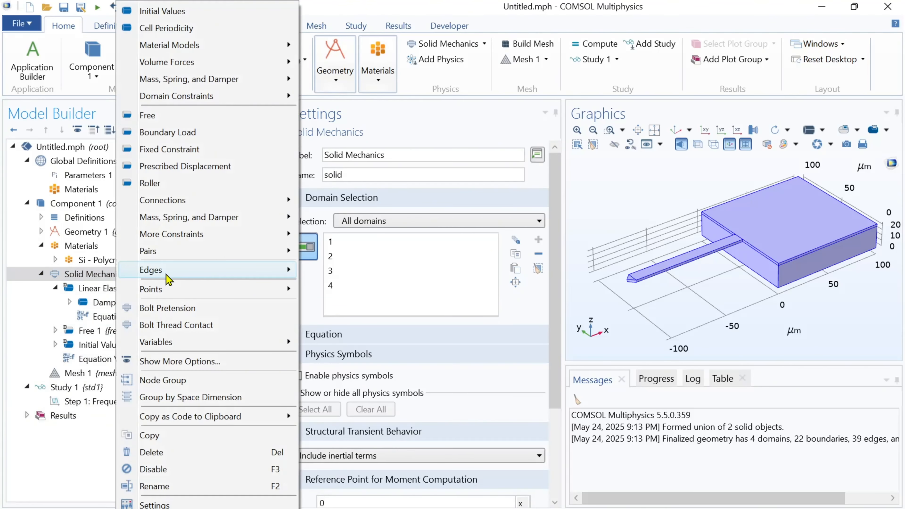
pyautogui.click(172, 149)
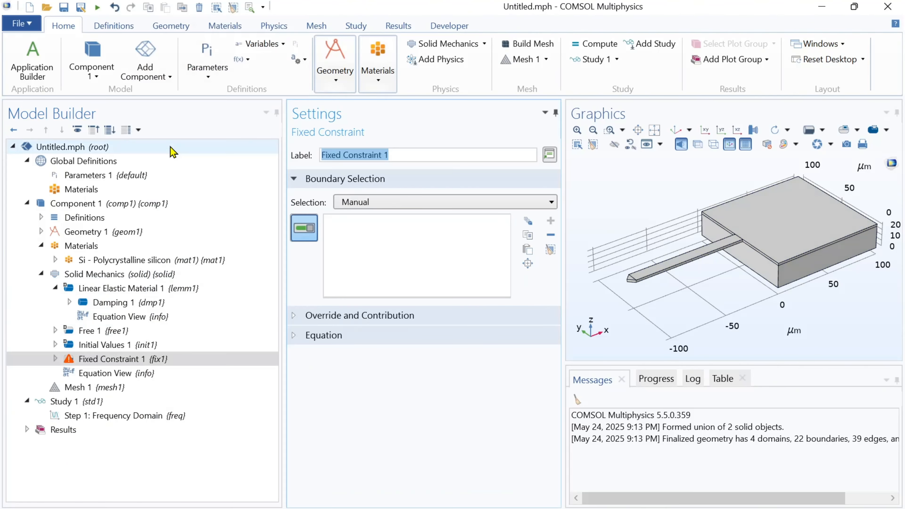
pyautogui.click(747, 269)
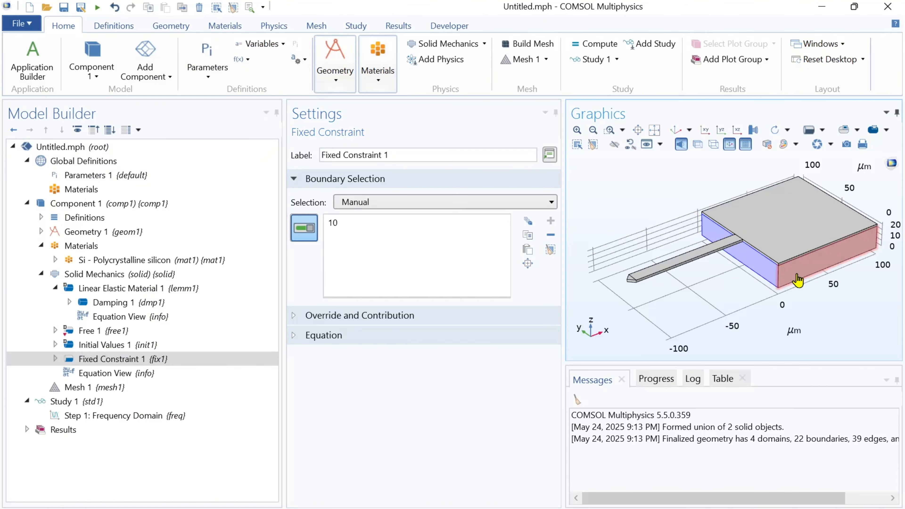
pyautogui.click(794, 276)
pyautogui.moveTo(777, 310); pyautogui.dragTo(678, 231)
pyautogui.click(777, 287)
pyautogui.click(691, 227)
pyautogui.click(738, 247)
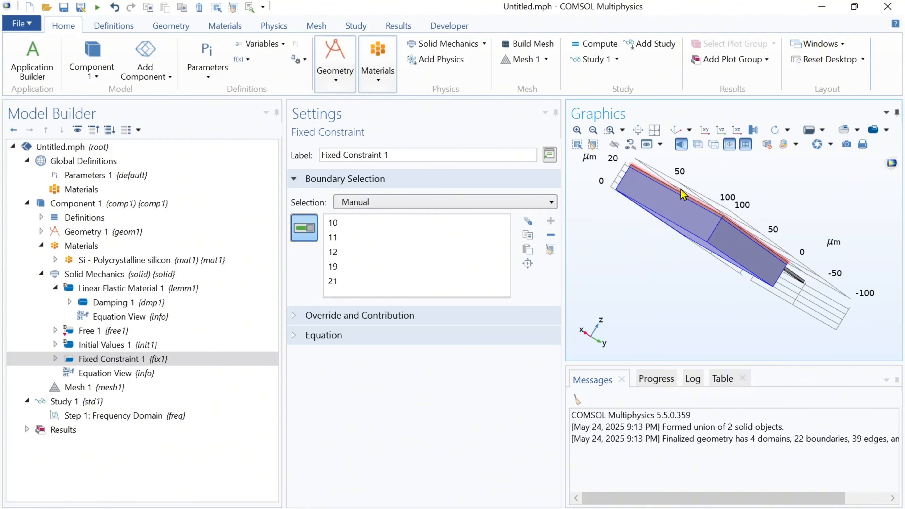
pyautogui.click(675, 132)
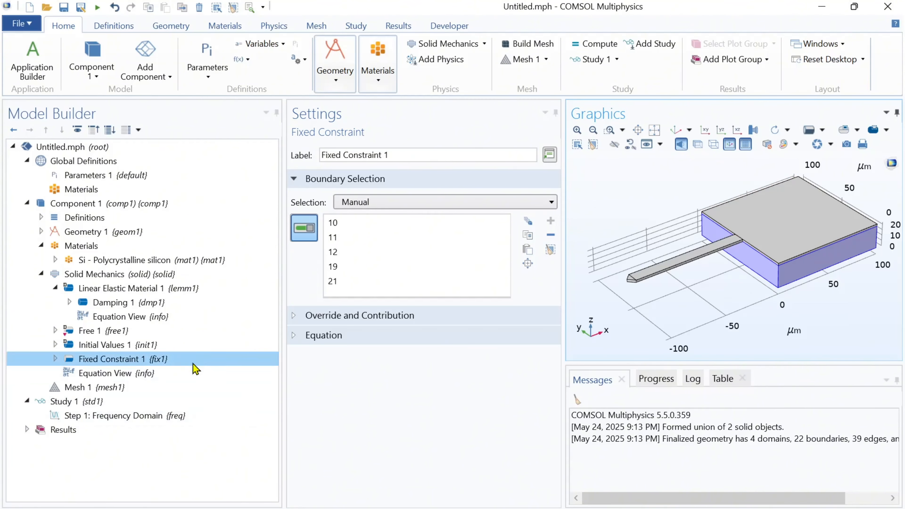
# Add a Boundary Load on the top faces of the beam and pointed tip, with load type Pressure and value Pin
pyautogui.rightClick(142, 274)
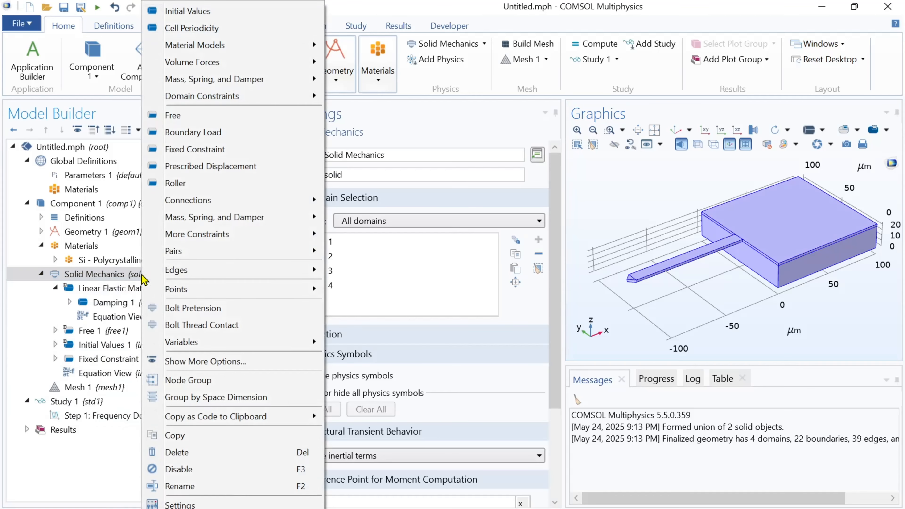
pyautogui.click(186, 133)
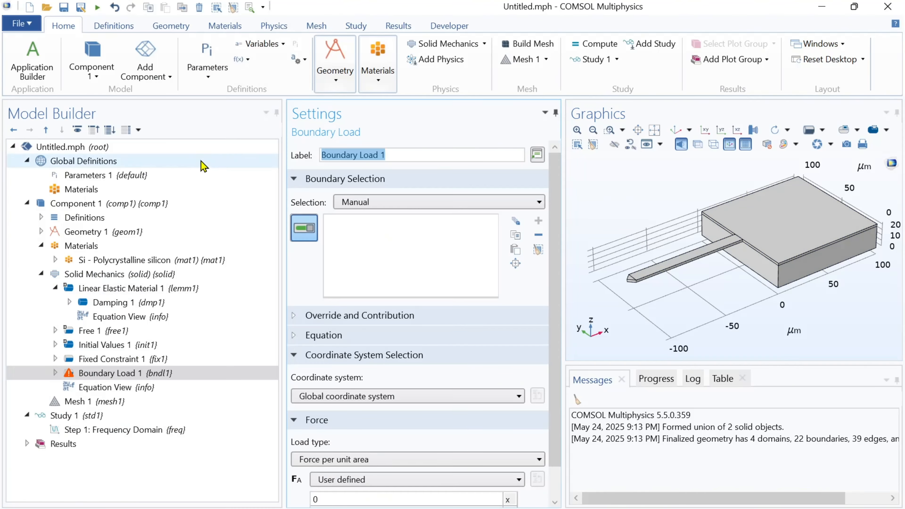
pyautogui.scroll(-1, 558, 425)
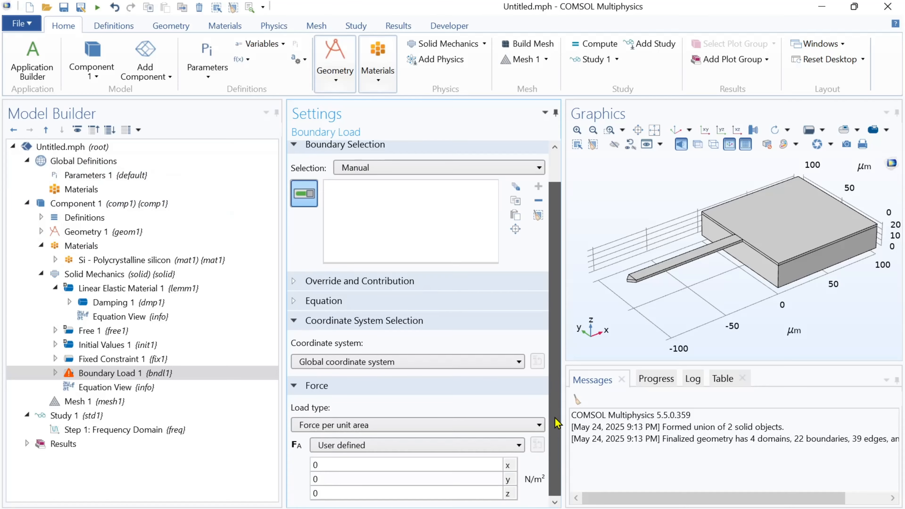
pyautogui.click(661, 264)
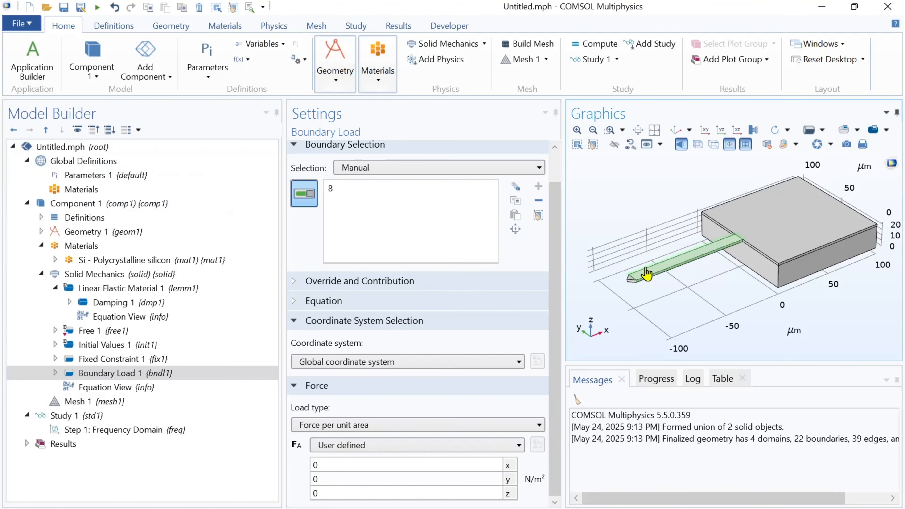
pyautogui.click(608, 131)
pyautogui.moveTo(613, 264); pyautogui.dragTo(643, 290)
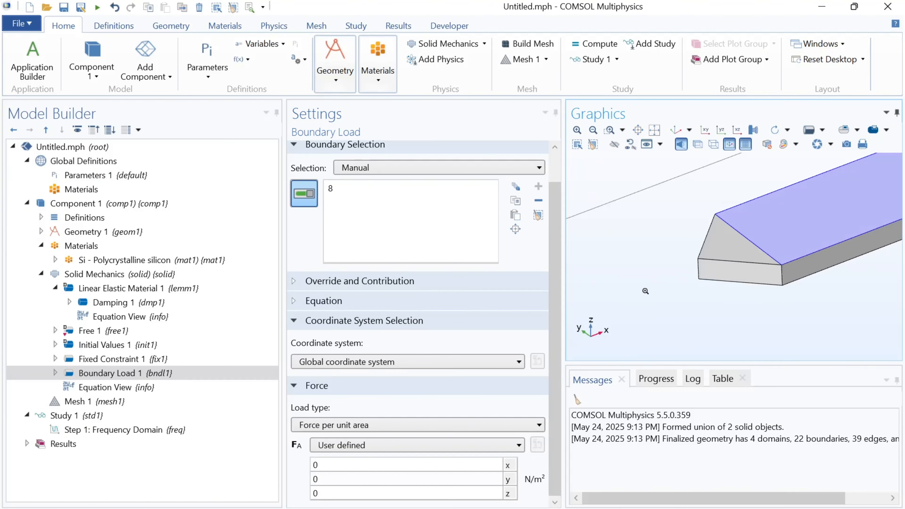
pyautogui.click(714, 251)
pyautogui.click(675, 130)
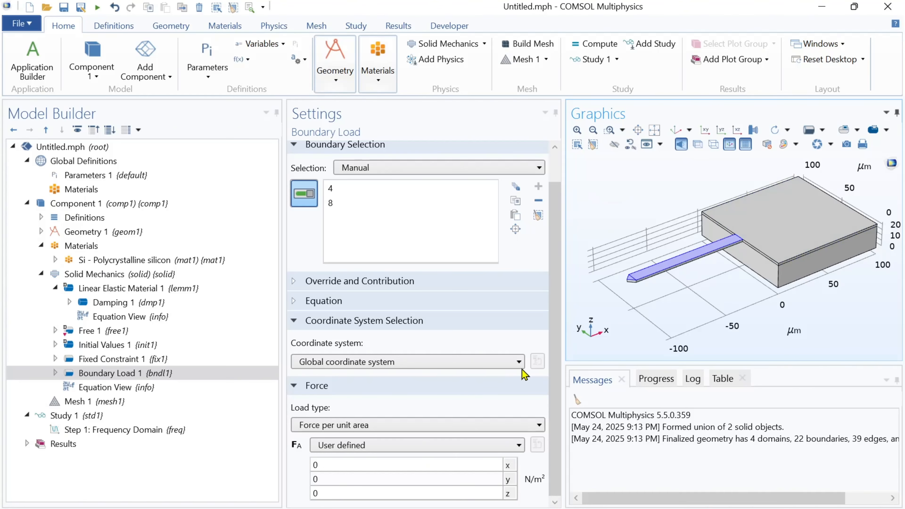
pyautogui.click(447, 427)
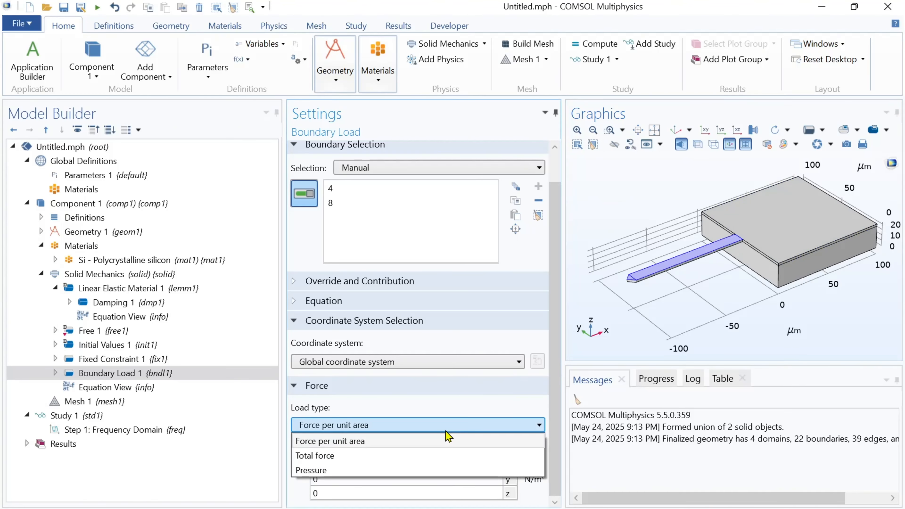
pyautogui.click(413, 470)
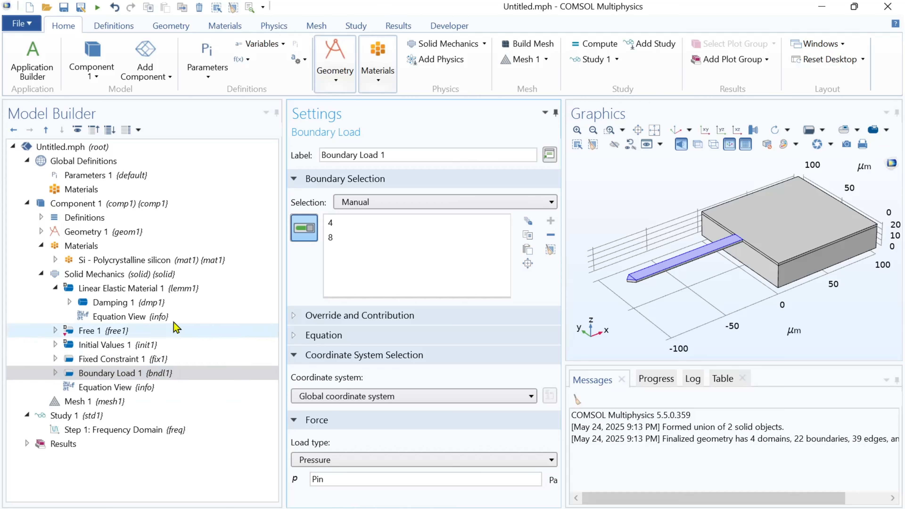
# Add a second Boundary Load on the beam's long side face, with load type Pressure and value Pin
pyautogui.click(129, 274)
pyautogui.rightClick(128, 276)
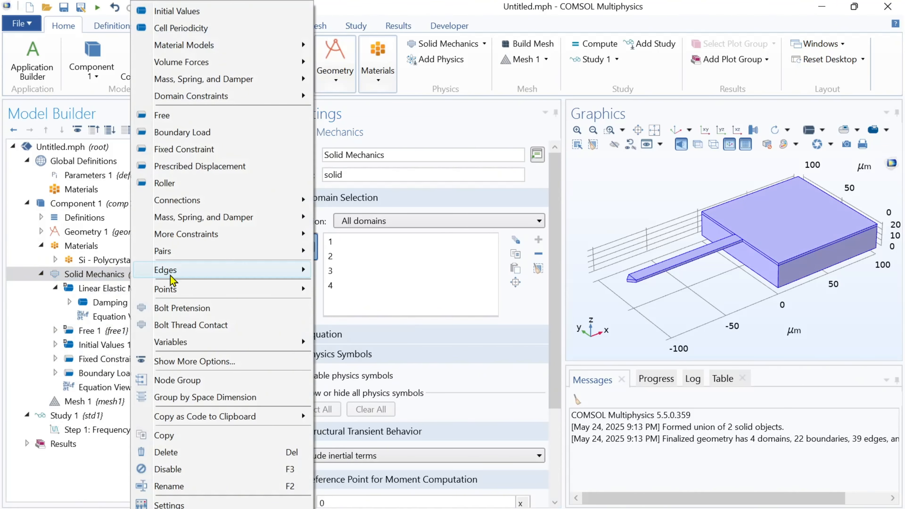
pyautogui.click(178, 132)
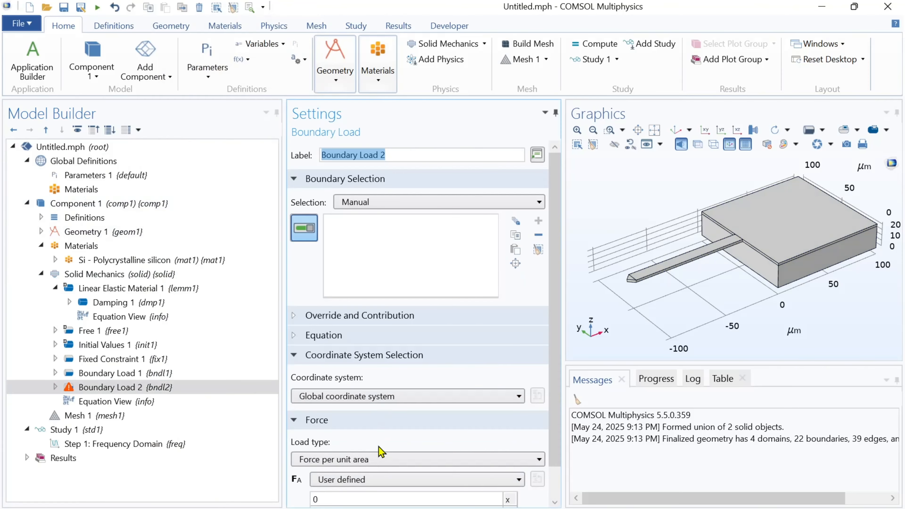
pyautogui.click(378, 459)
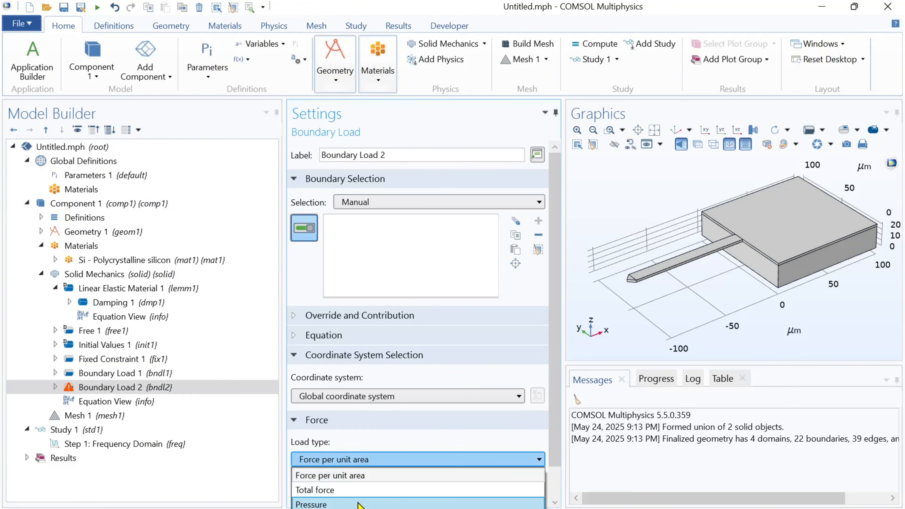
pyautogui.click(360, 503)
pyautogui.click(610, 130)
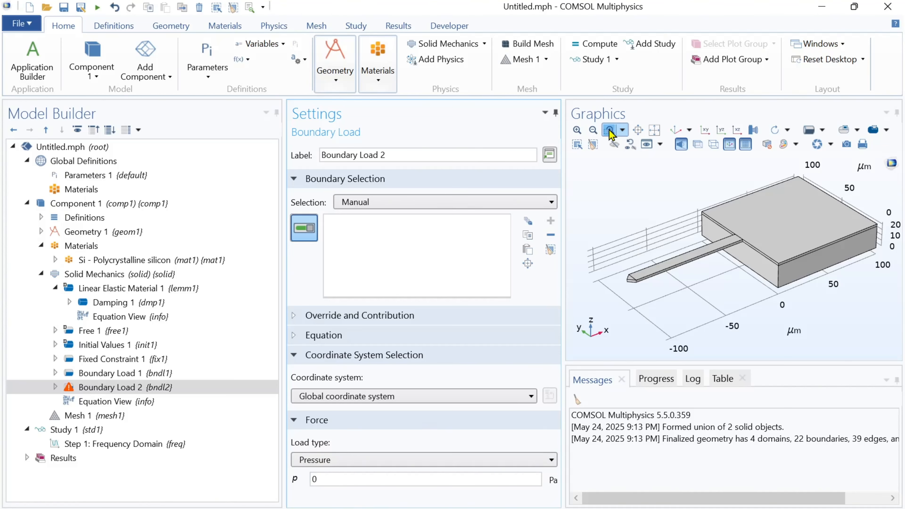
pyautogui.moveTo(630, 268); pyautogui.dragTo(648, 282)
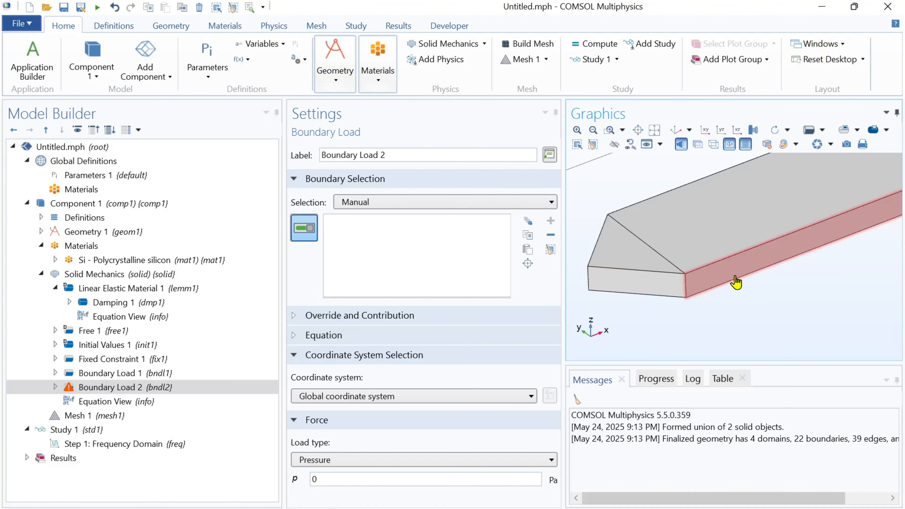
pyautogui.click(736, 282)
pyautogui.click(679, 131)
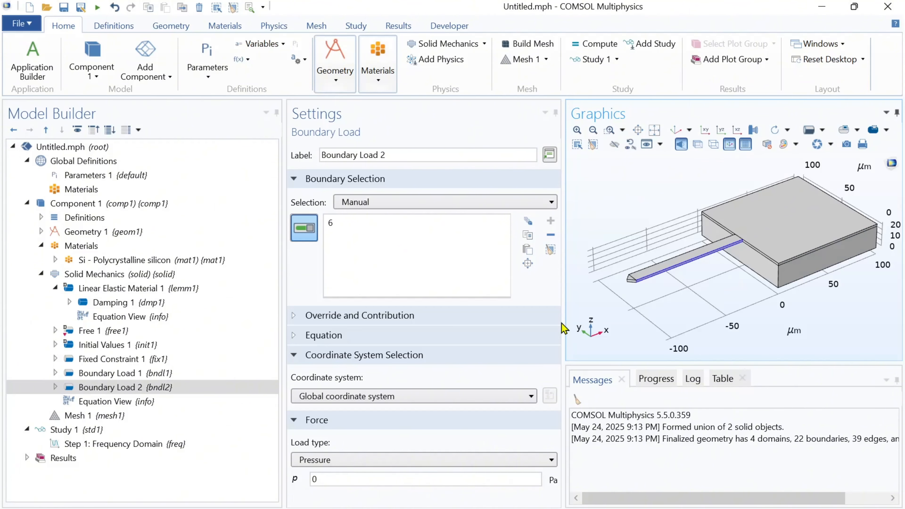
pyautogui.click(442, 480)
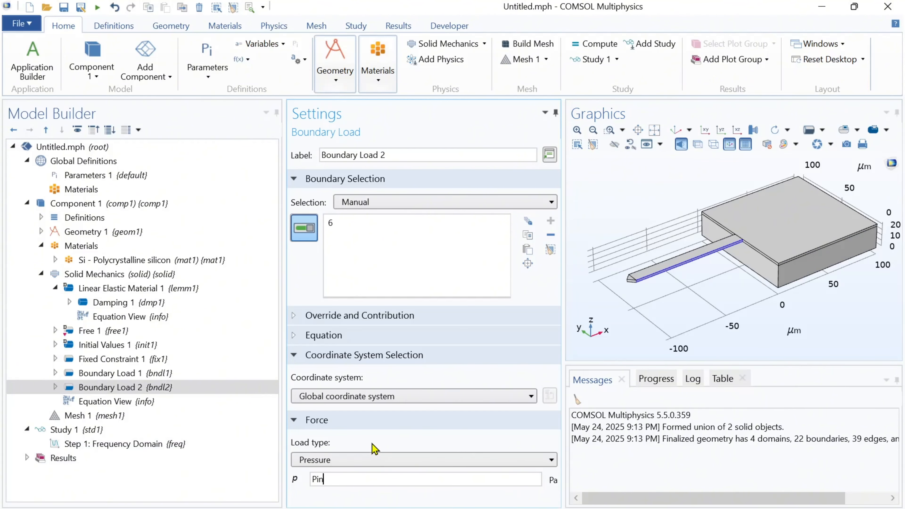
# Add a Free Triangular mesh on the top faces of the pointed tip, the beam and the anchor block
pyautogui.click(95, 415)
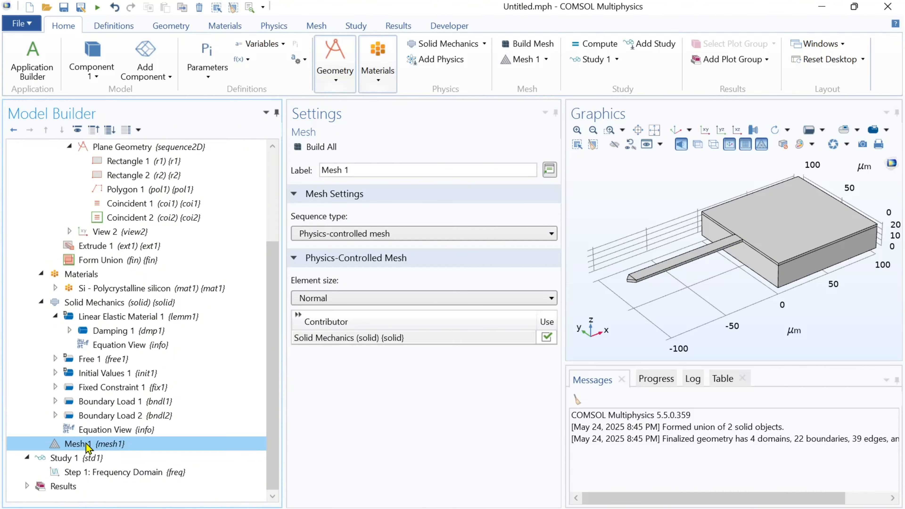
pyautogui.rightClick(88, 447)
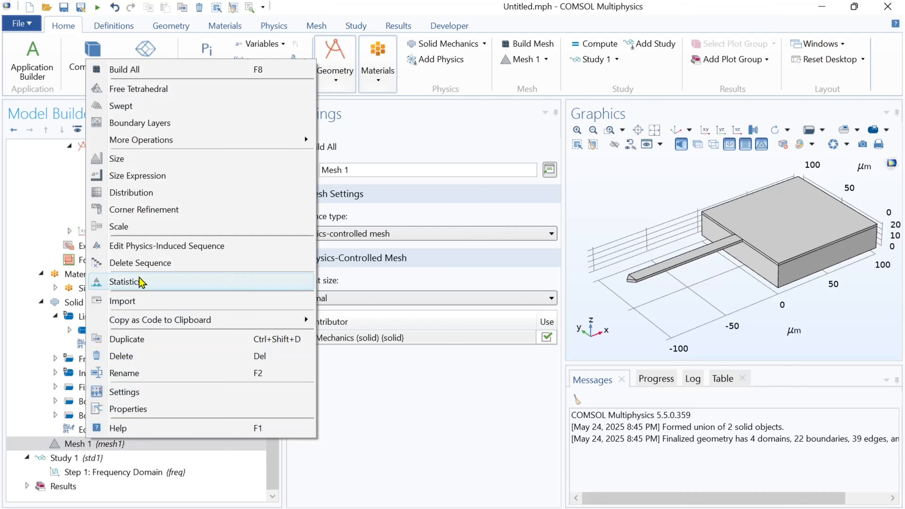
pyautogui.moveTo(140, 142)
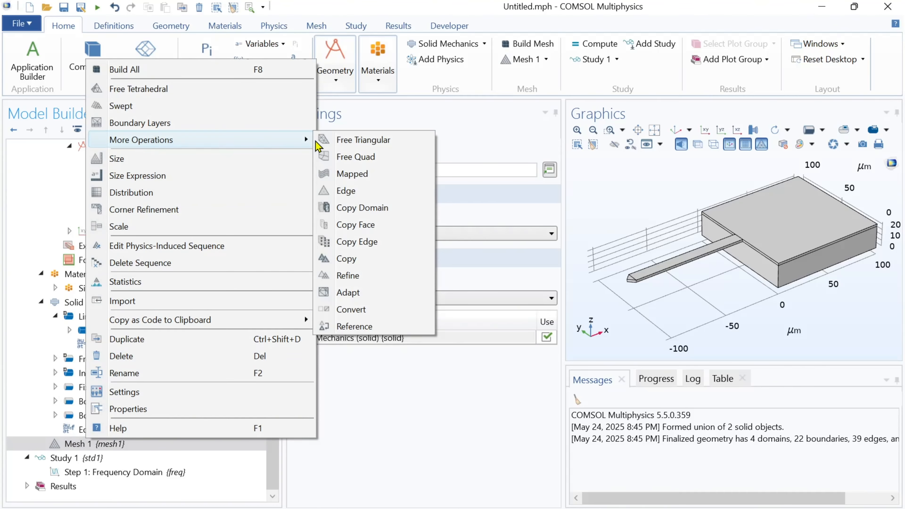
pyautogui.click(359, 144)
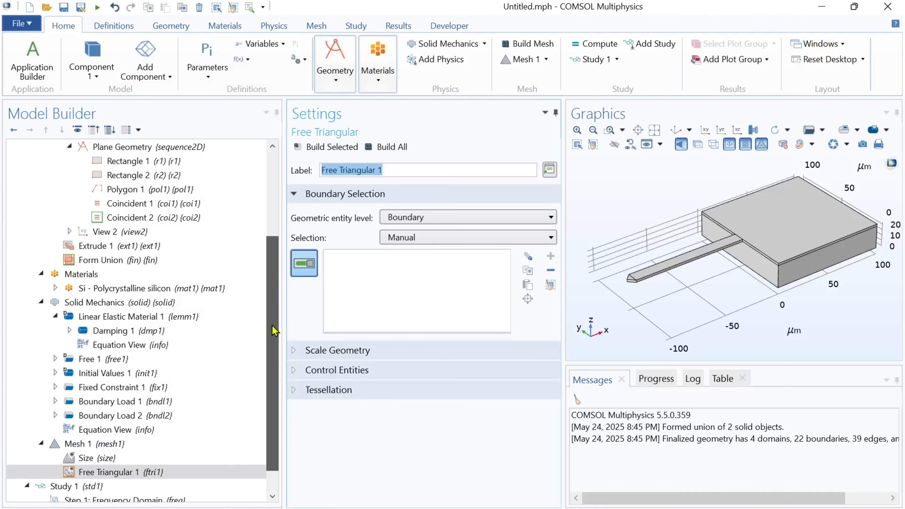
pyautogui.scroll(-1, 274, 331)
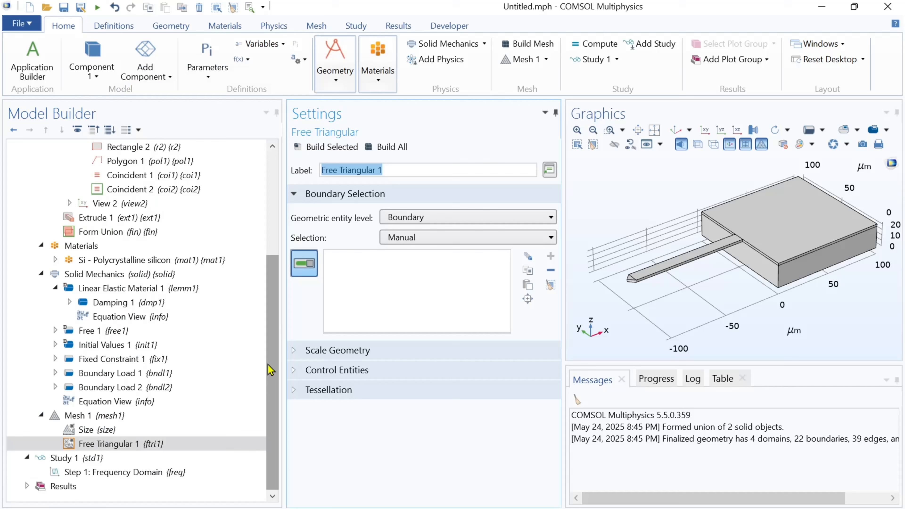
pyautogui.click(610, 131)
pyautogui.moveTo(626, 273); pyautogui.dragTo(659, 299)
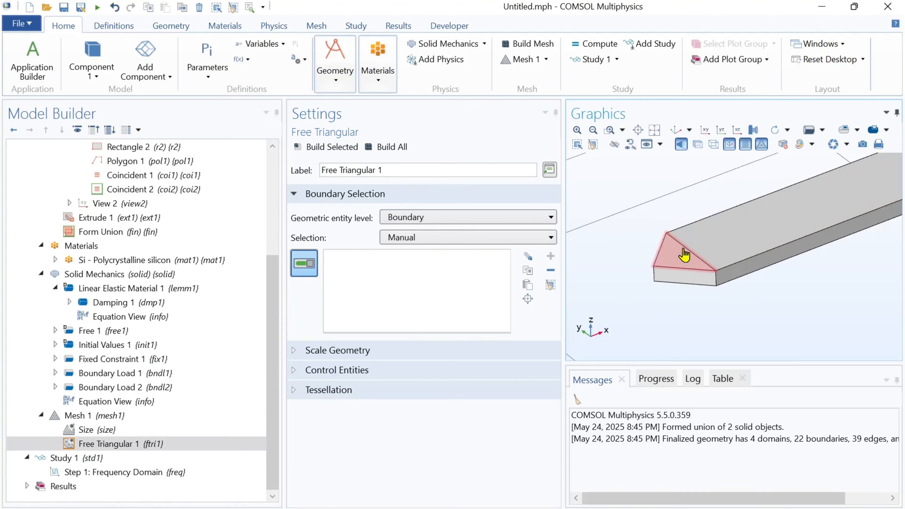
pyautogui.click(683, 250)
pyautogui.click(733, 227)
pyautogui.moveTo(807, 203); pyautogui.dragTo(601, 311, button='right')
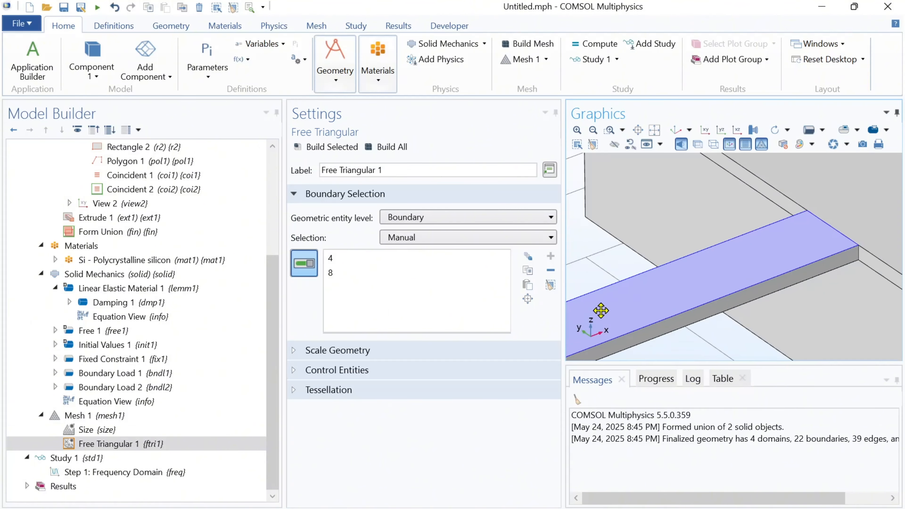
pyautogui.moveTo(773, 259); pyautogui.dragTo(631, 300, button='right')
pyautogui.click(774, 241)
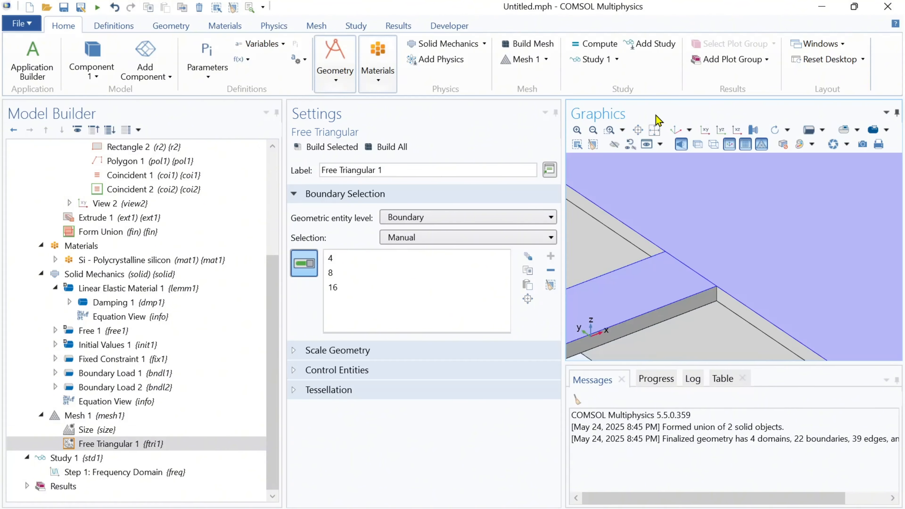
pyautogui.click(676, 130)
# Add a Size node to the Free Triangular mesh set to Extra fine and build it
pyautogui.click(119, 444)
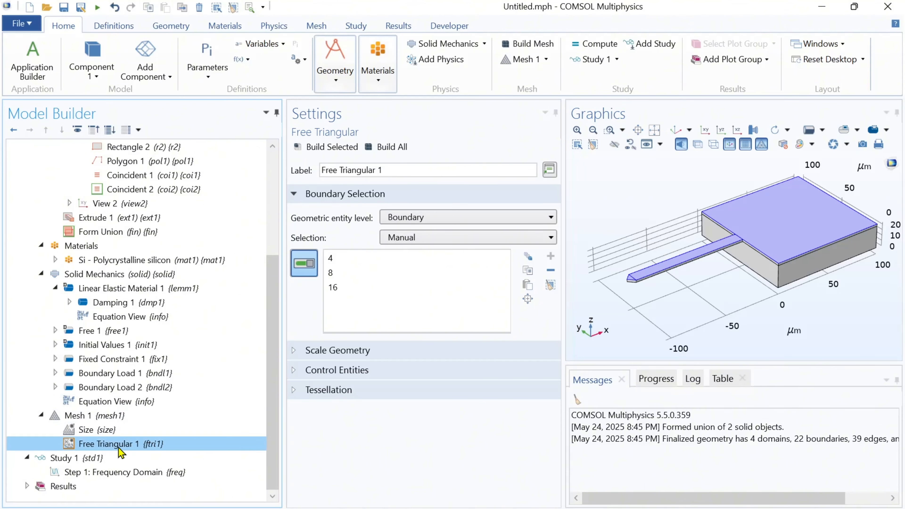
pyautogui.rightClick(119, 448)
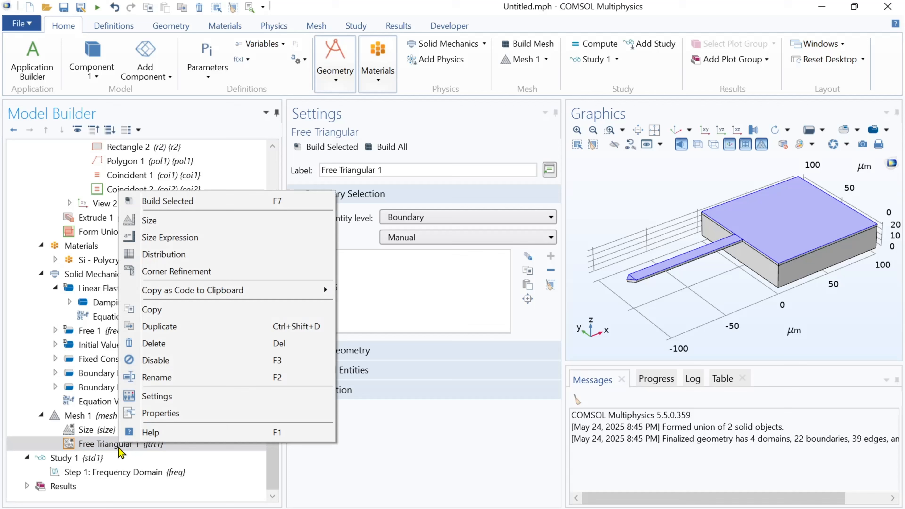
pyautogui.click(149, 221)
pyautogui.click(398, 409)
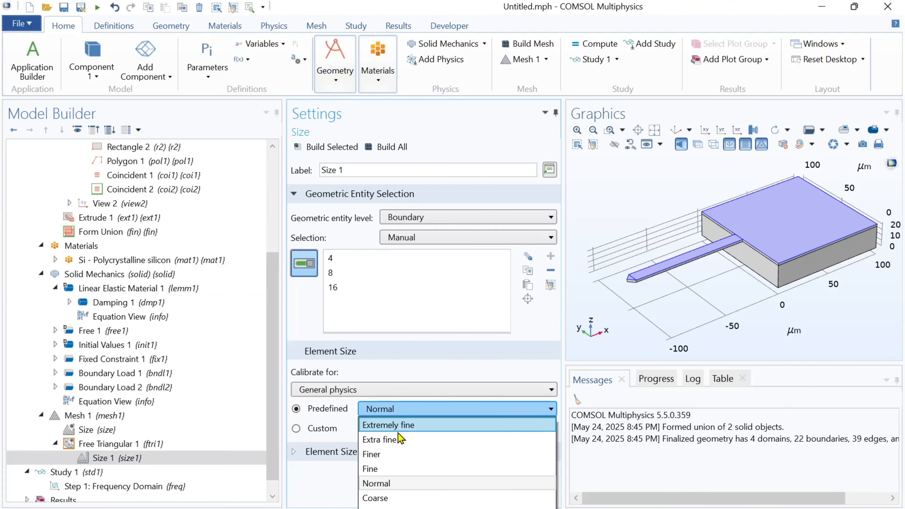
pyautogui.click(400, 440)
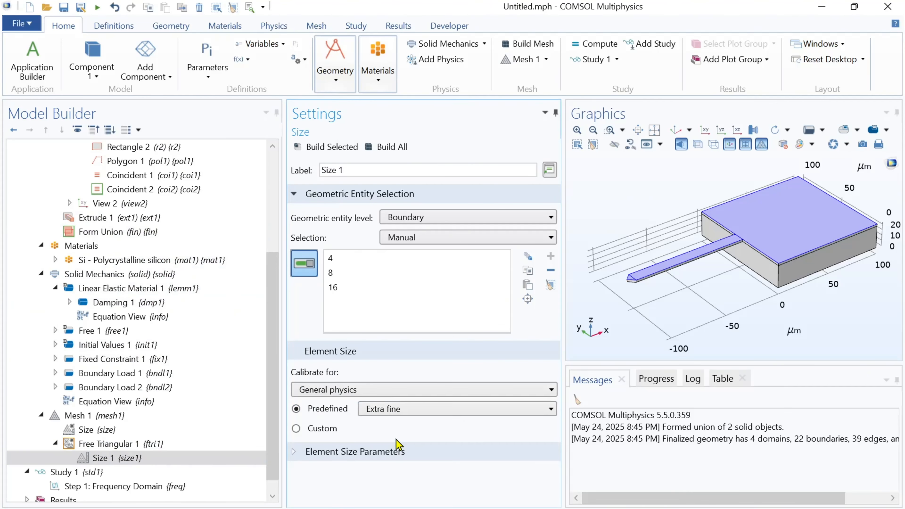
pyautogui.click(338, 149)
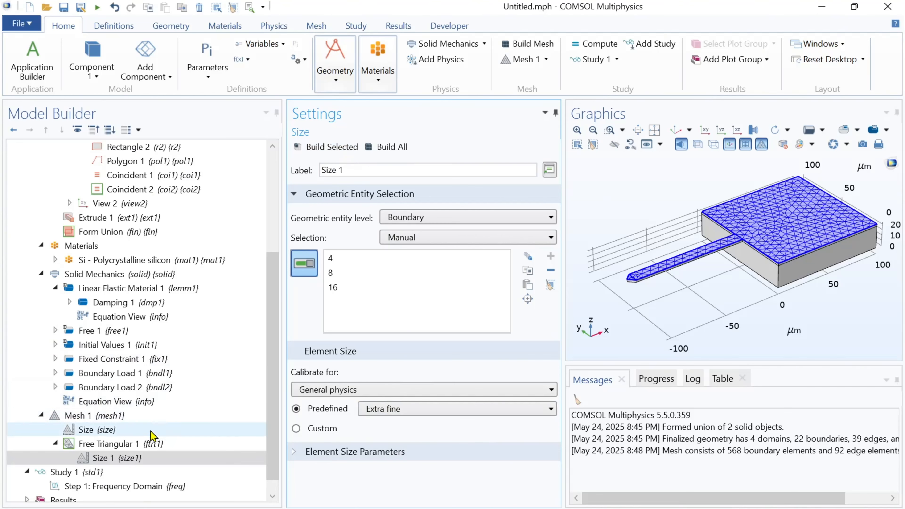
# Add a Swept mesh operation to Mesh 1 with its geometric entity level set to Domain
pyautogui.click(98, 416)
pyautogui.rightClick(98, 416)
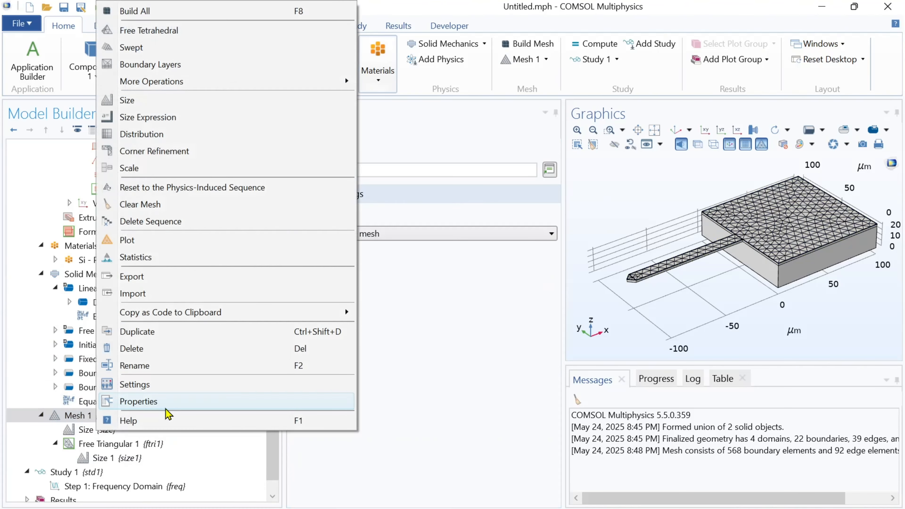
pyautogui.click(131, 48)
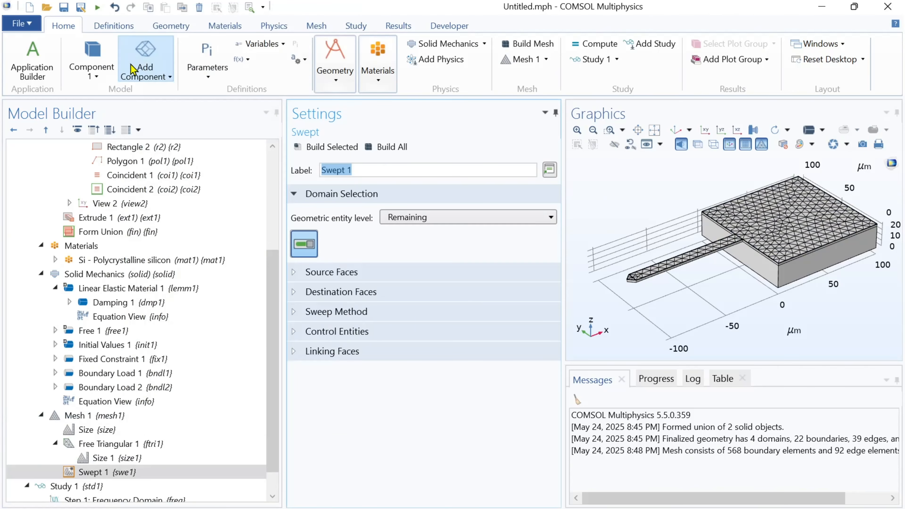
pyautogui.click(412, 218)
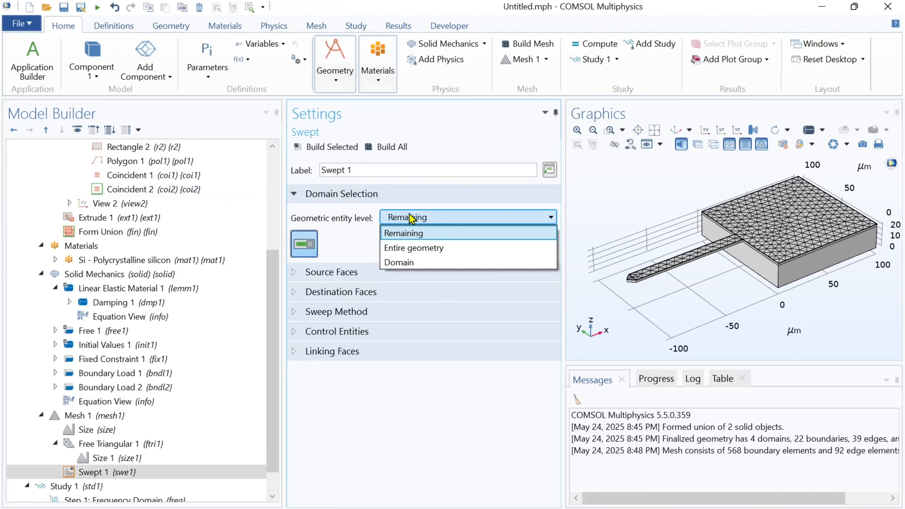
pyautogui.click(414, 259)
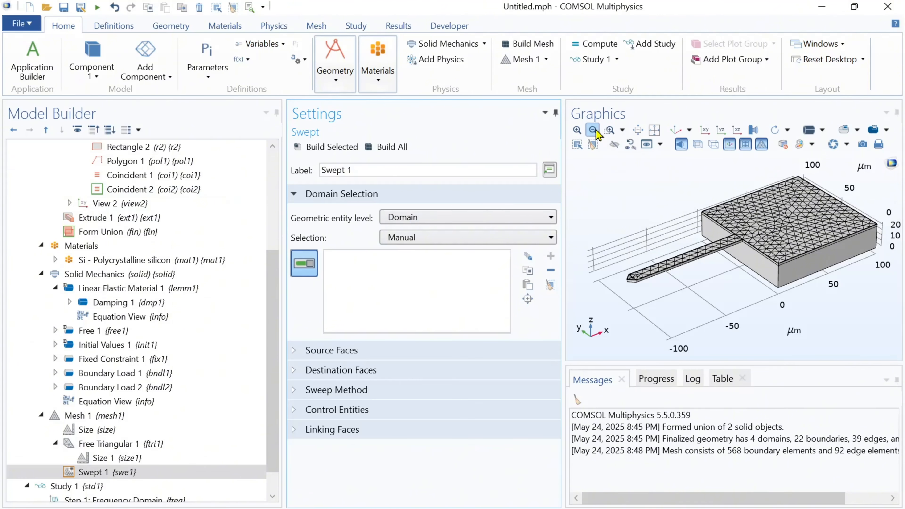
# Select the tip, beam and anchor block domains for the Swept mesh
pyautogui.click(611, 130)
pyautogui.moveTo(628, 269); pyautogui.dragTo(644, 280)
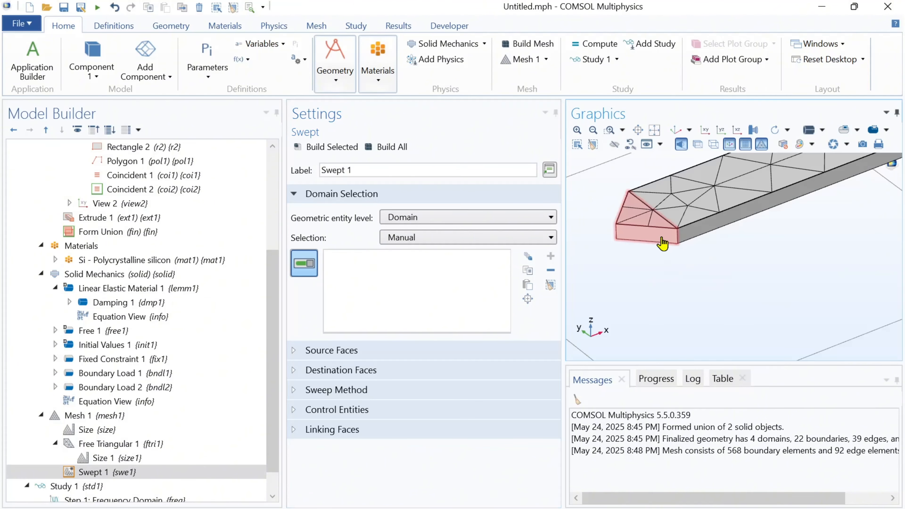
pyautogui.click(661, 243)
pyautogui.click(688, 228)
pyautogui.moveTo(825, 252); pyautogui.dragTo(697, 308, button='right')
pyautogui.moveTo(880, 238); pyautogui.dragTo(678, 306, button='right')
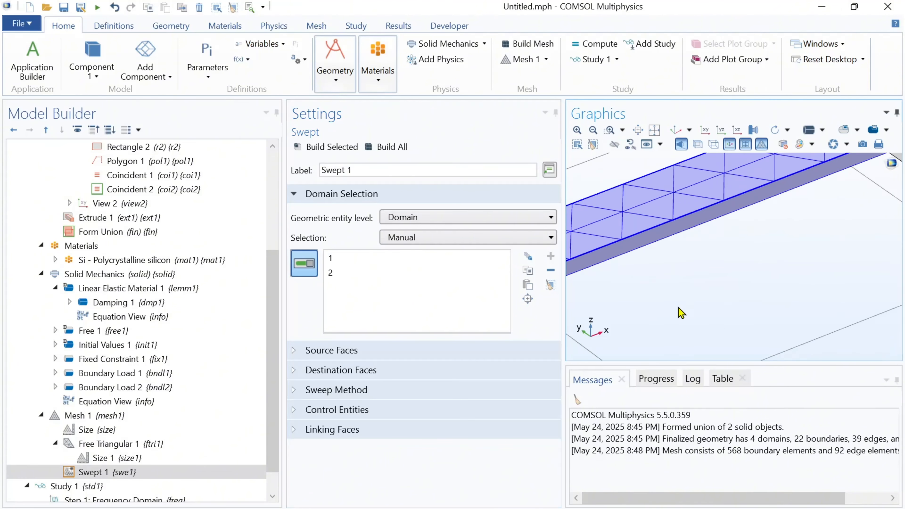
pyautogui.moveTo(838, 255); pyautogui.dragTo(645, 320, button='right')
pyautogui.moveTo(757, 270); pyautogui.dragTo(655, 311, button='right')
pyautogui.click(654, 311)
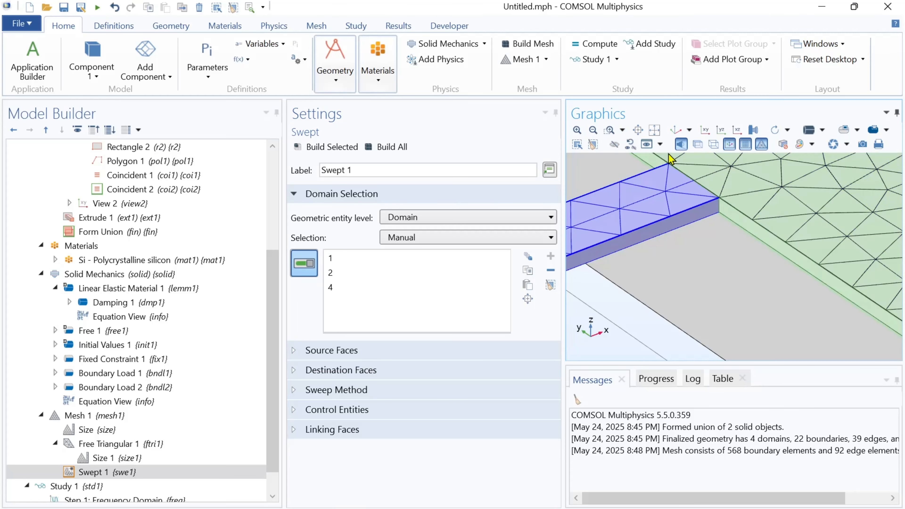
pyautogui.click(655, 130)
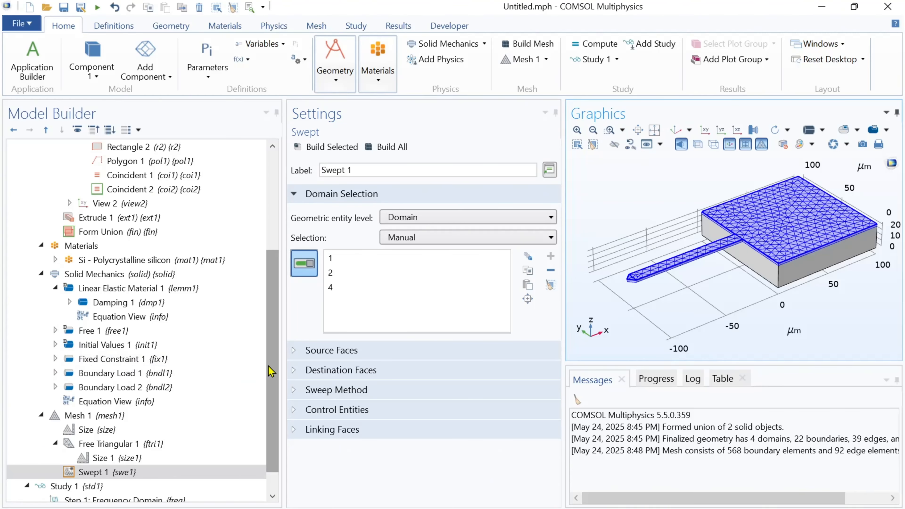
# Add a Distribution to the Swept mesh with 3 elements, build it and inspect the layers at the tip
pyautogui.scroll(-1, 268, 398)
pyautogui.click(157, 447)
pyautogui.rightClick(136, 444)
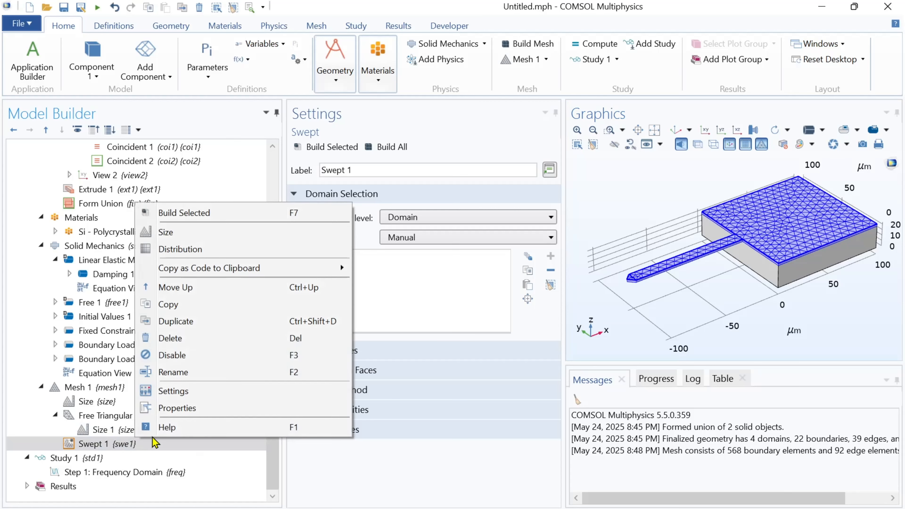
pyautogui.click(179, 250)
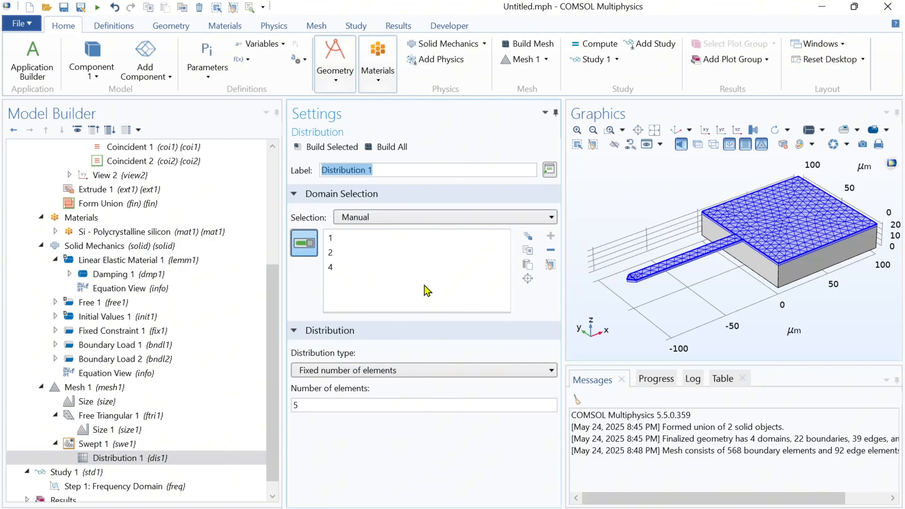
pyautogui.doubleClick(321, 403)
pyautogui.write('3')
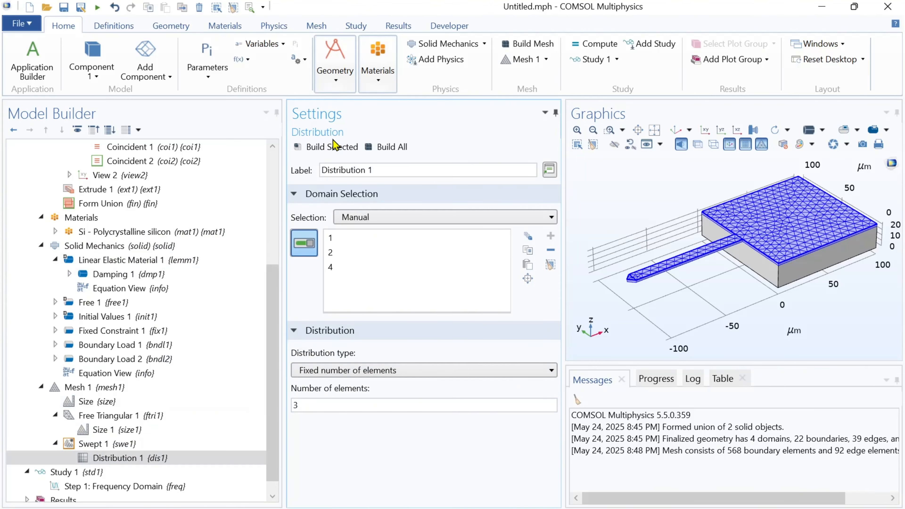
pyautogui.click(334, 146)
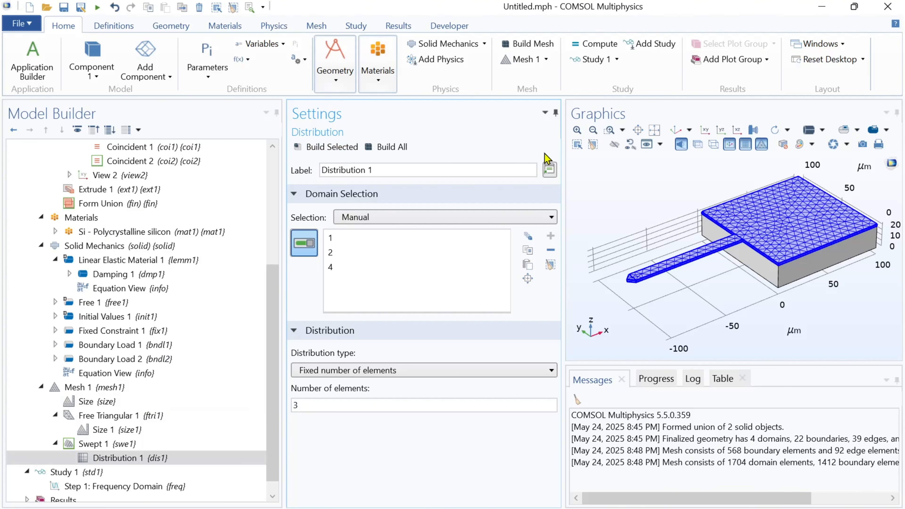
pyautogui.click(610, 130)
pyautogui.moveTo(621, 274); pyautogui.dragTo(657, 296)
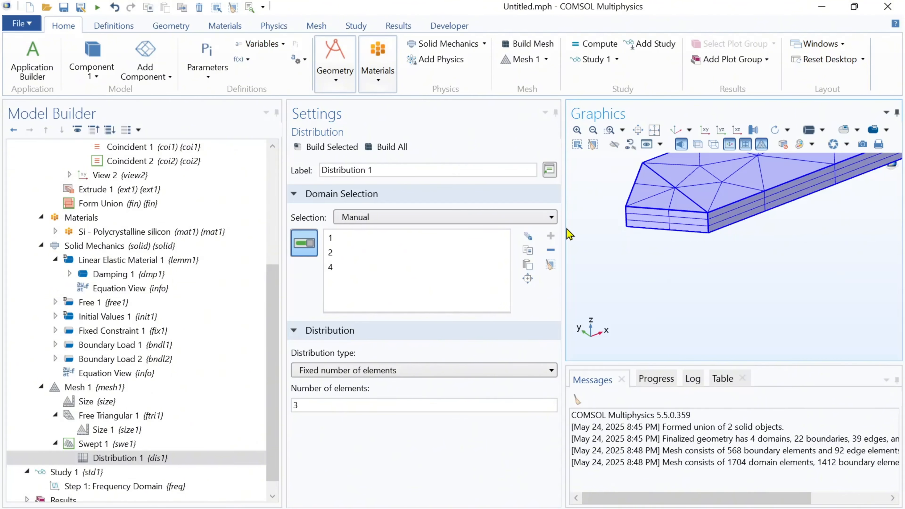
pyautogui.click(654, 129)
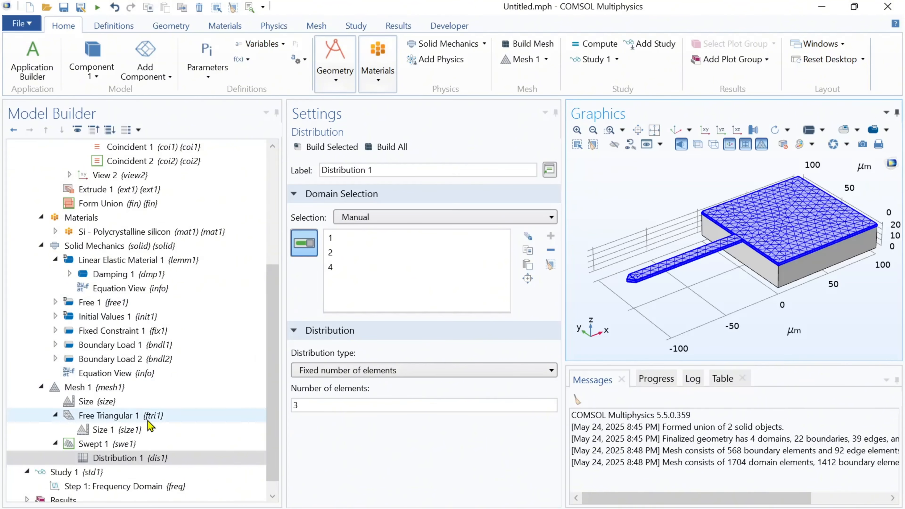
# Add a second Swept mesh operation to Mesh 1
pyautogui.click(77, 387)
pyautogui.rightClick(97, 387)
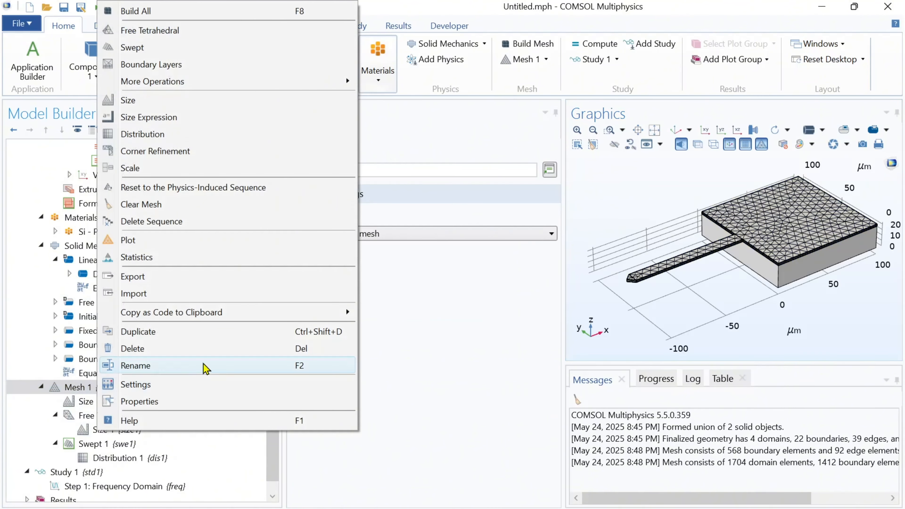
pyautogui.click(189, 47)
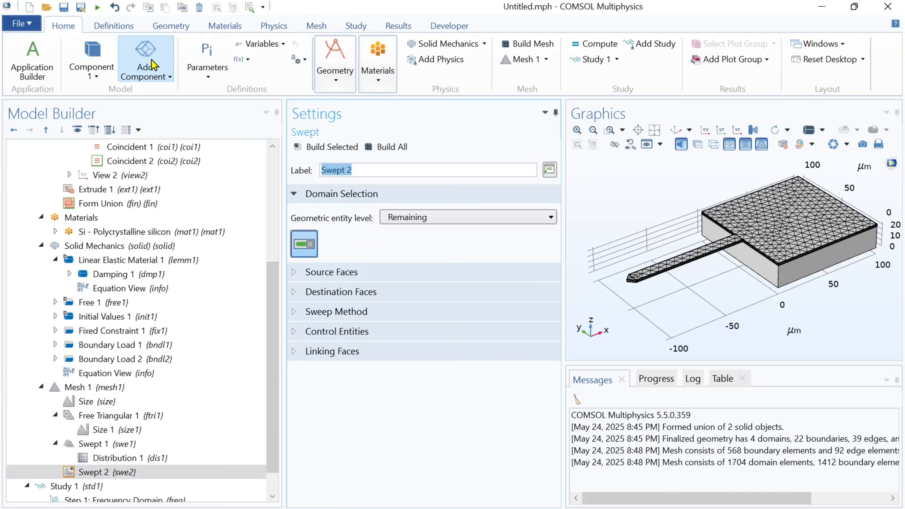
# Add a Distribution to Swept 2 with 3 elements and build the mesh
pyautogui.rightClick(94, 474)
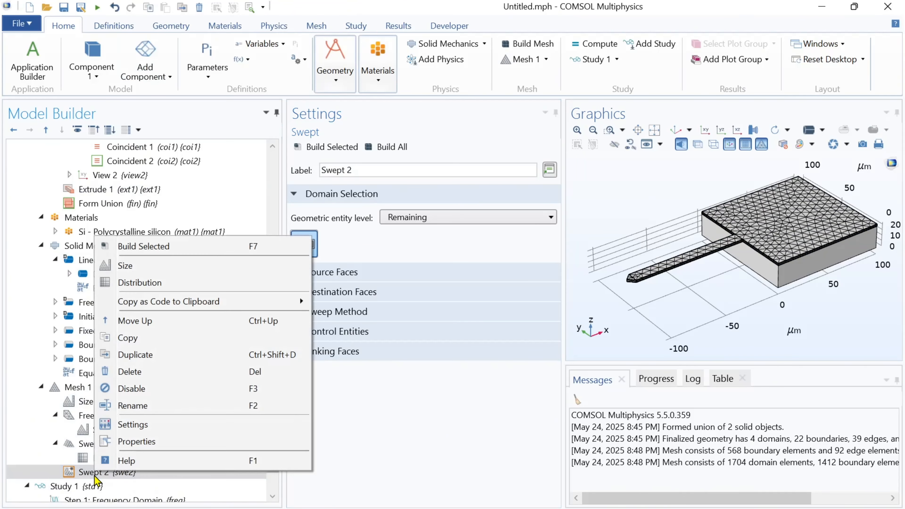
pyautogui.click(151, 283)
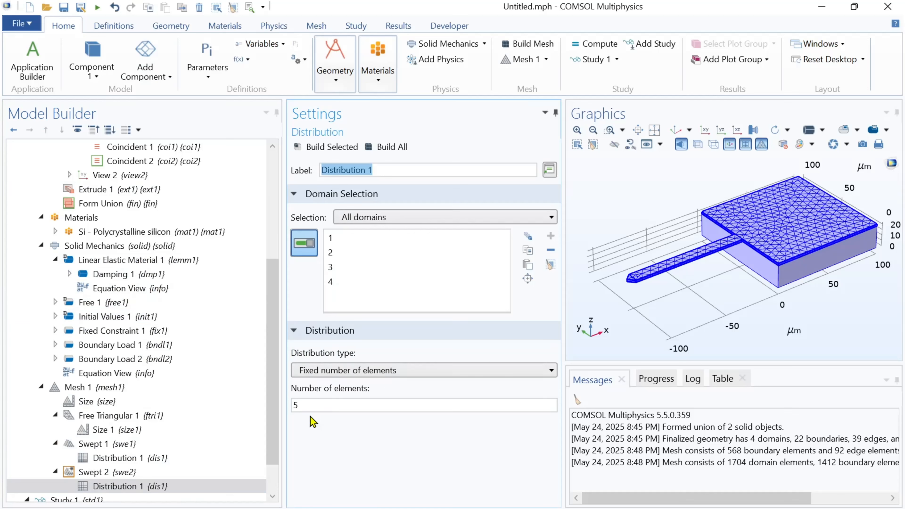
pyautogui.doubleClick(307, 405)
pyautogui.write('3')
pyautogui.click(328, 146)
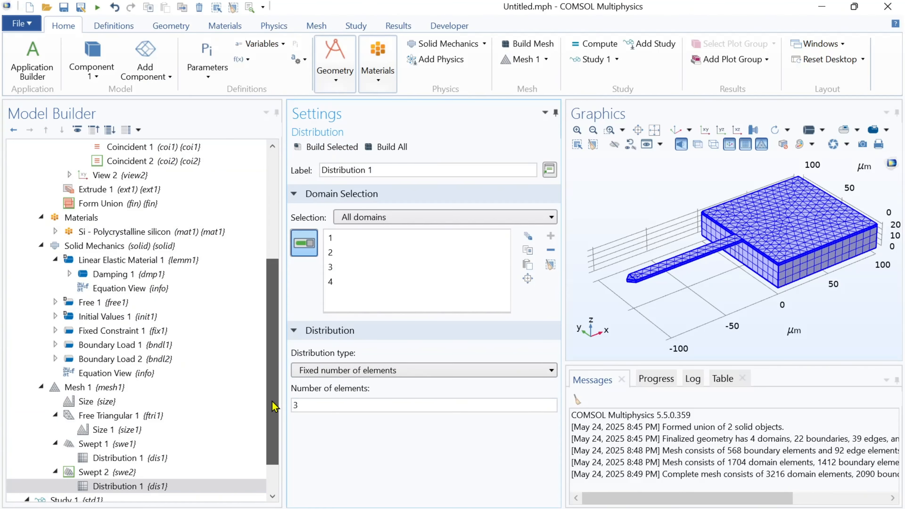
# Set Study 1's frequency-domain step to a logarithmic frequency range starting at 1e4 Hz
pyautogui.scroll(-2, 275, 406)
pyautogui.click(95, 459)
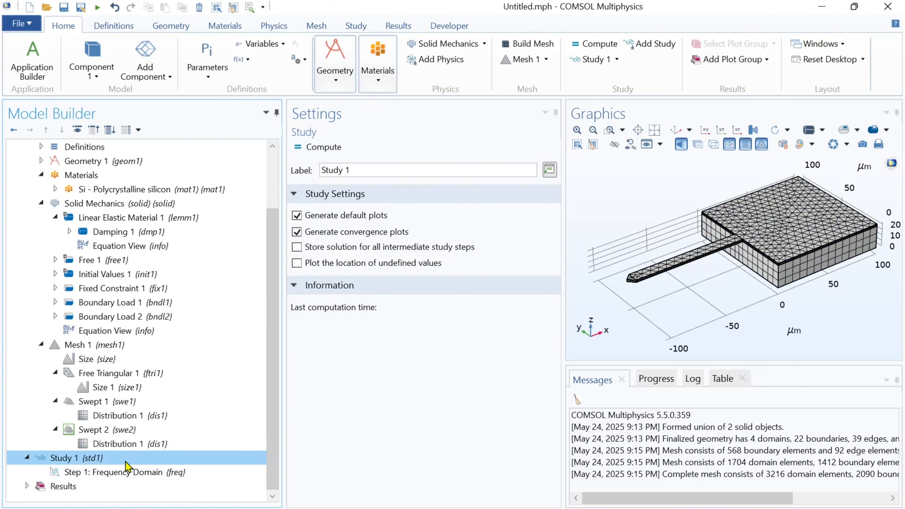
pyautogui.click(124, 472)
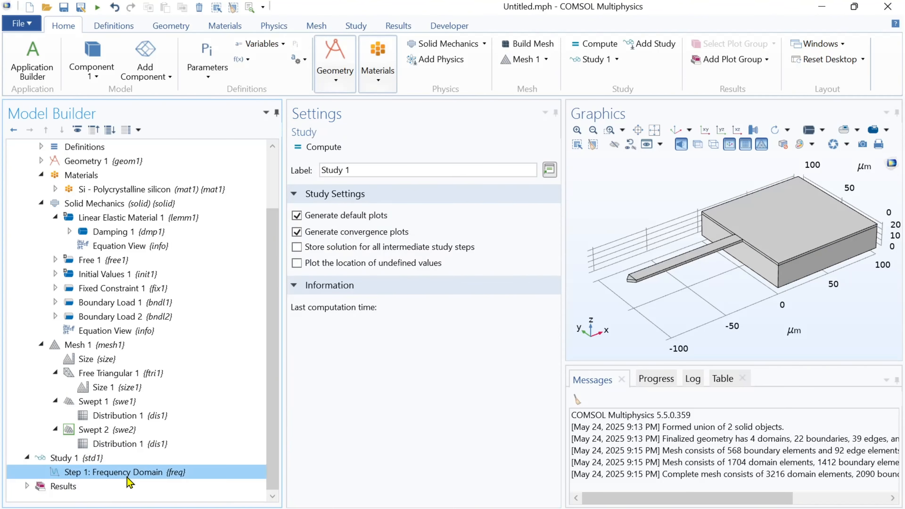
pyautogui.click(537, 239)
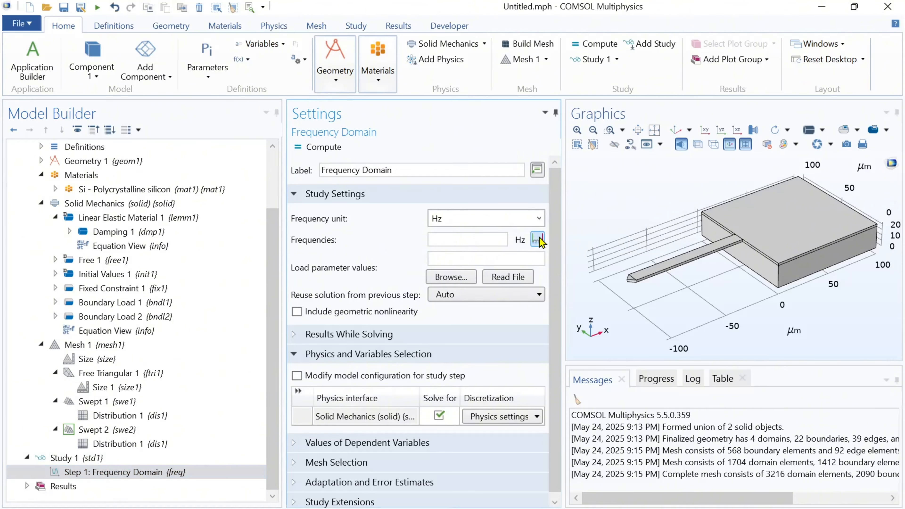
pyautogui.click(438, 202)
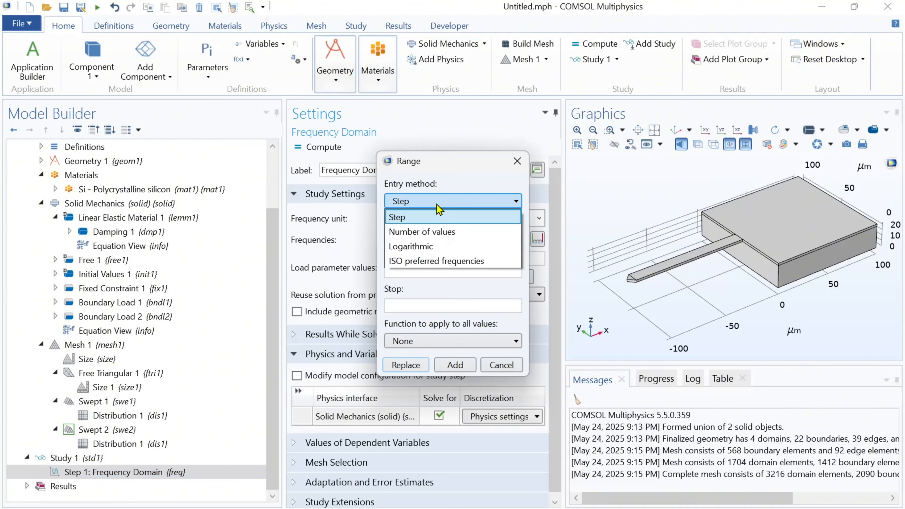
pyautogui.click(431, 251)
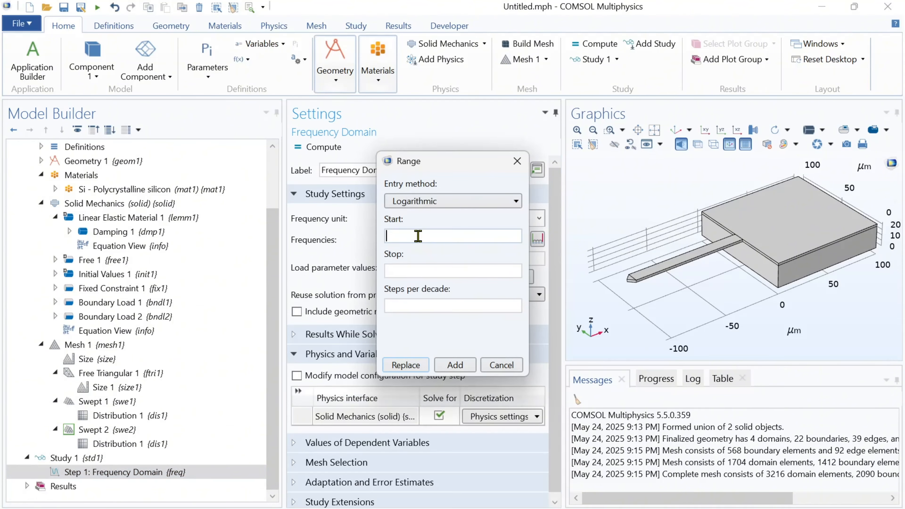
pyautogui.write('1e4')
pyautogui.press('Return')
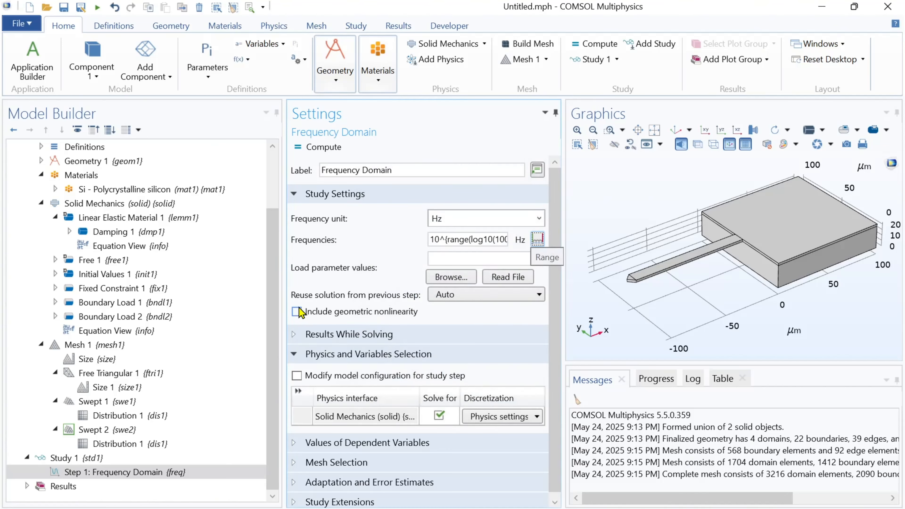
# Enable model configuration modification for Study 1's step and disable Boundary Load 2 in it
pyautogui.click(297, 376)
pyautogui.scroll(-1, 417, 390)
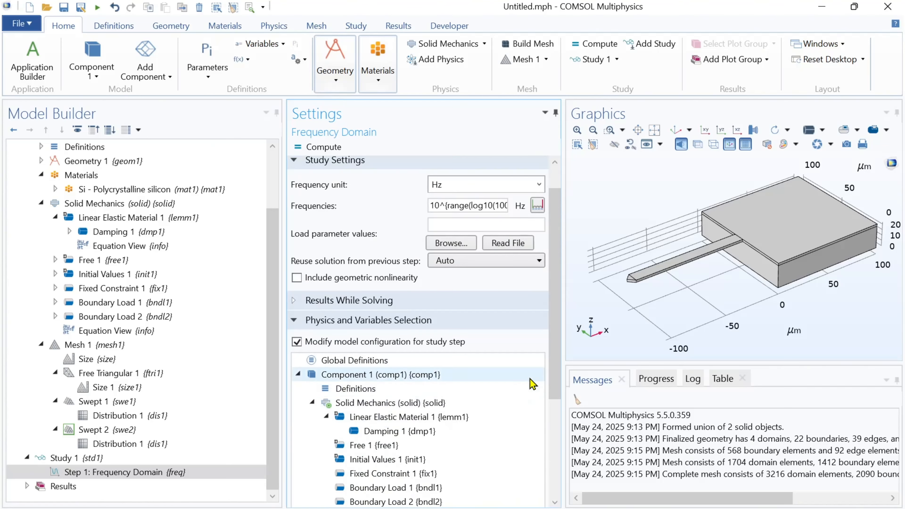
pyautogui.moveTo(555, 376); pyautogui.dragTo(556, 456)
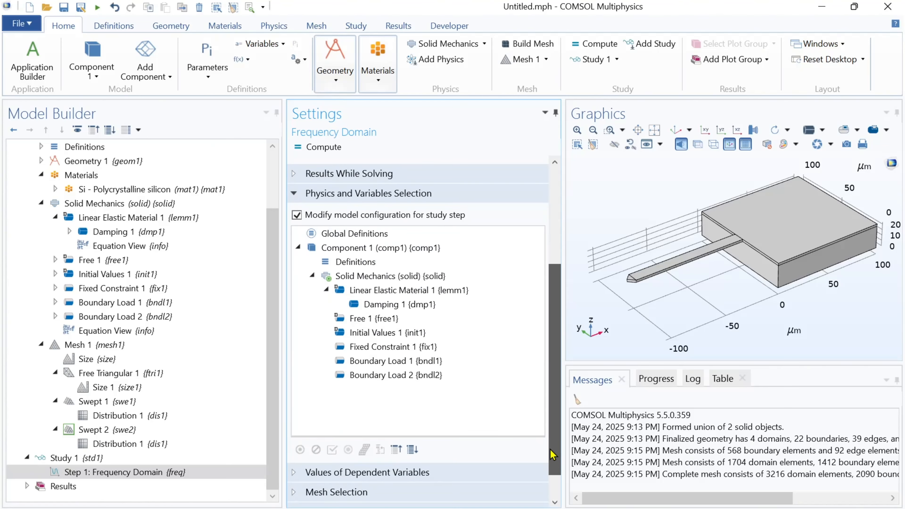
pyautogui.click(386, 375)
pyautogui.rightClick(385, 381)
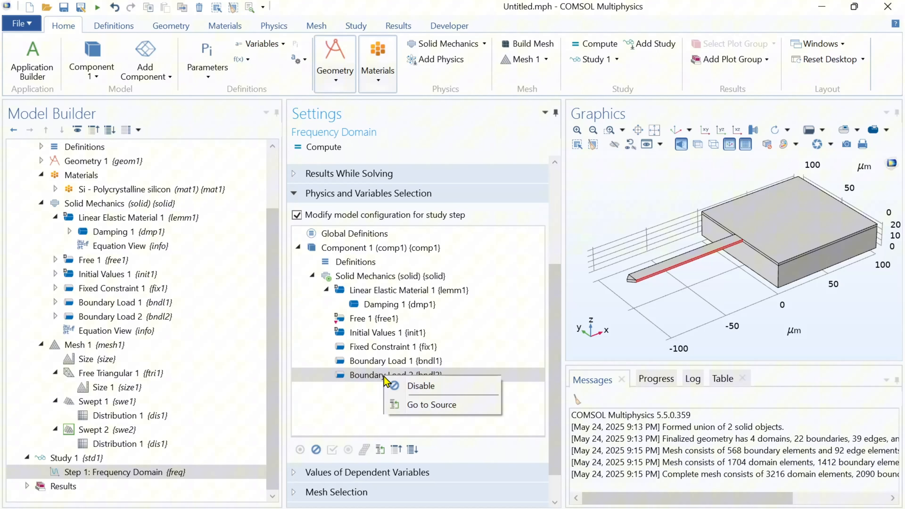
pyautogui.click(427, 386)
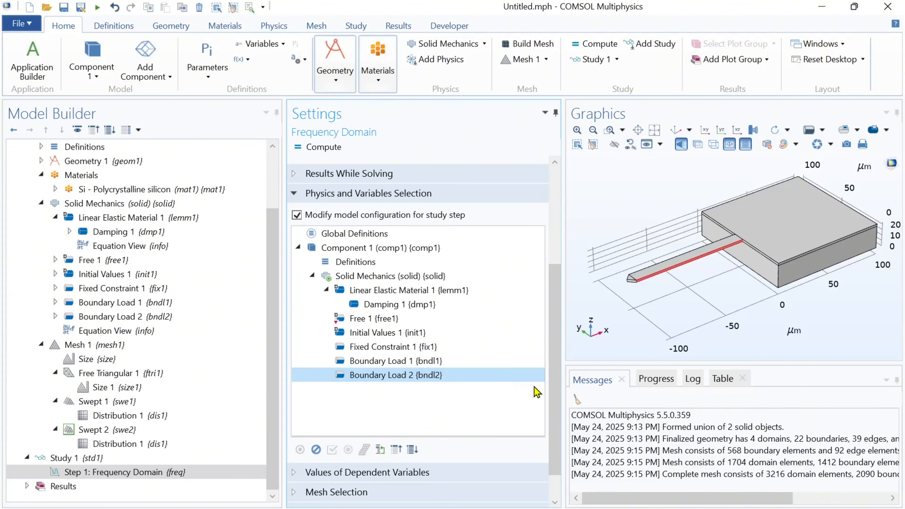
pyautogui.moveTo(558, 392); pyautogui.dragTo(556, 296)
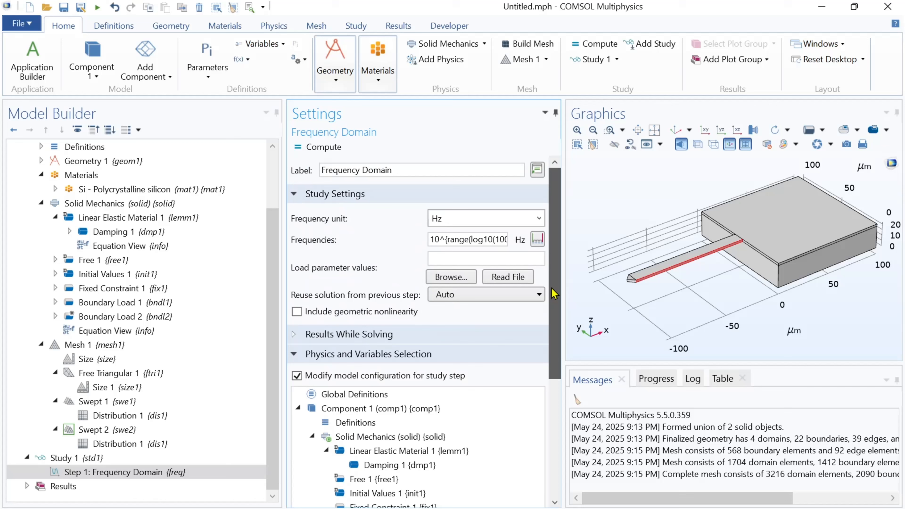
# Compute Study 1 and open the Study 1/Solution 1 dataset
pyautogui.click(321, 152)
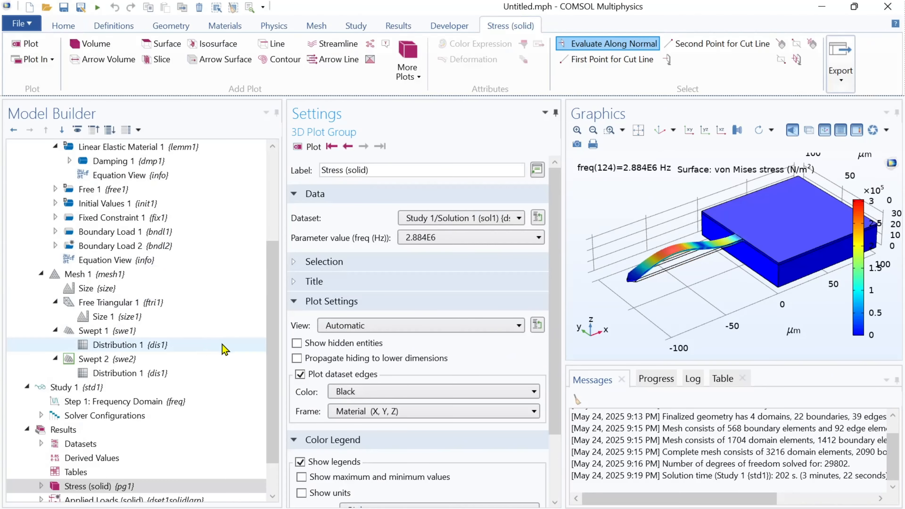
pyautogui.moveTo(276, 365); pyautogui.dragTo(278, 392)
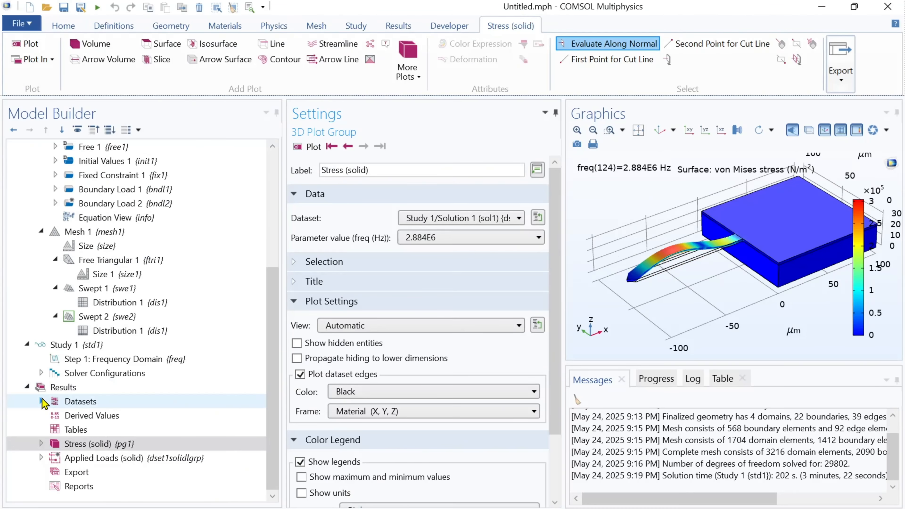
pyautogui.click(41, 401)
pyautogui.click(111, 416)
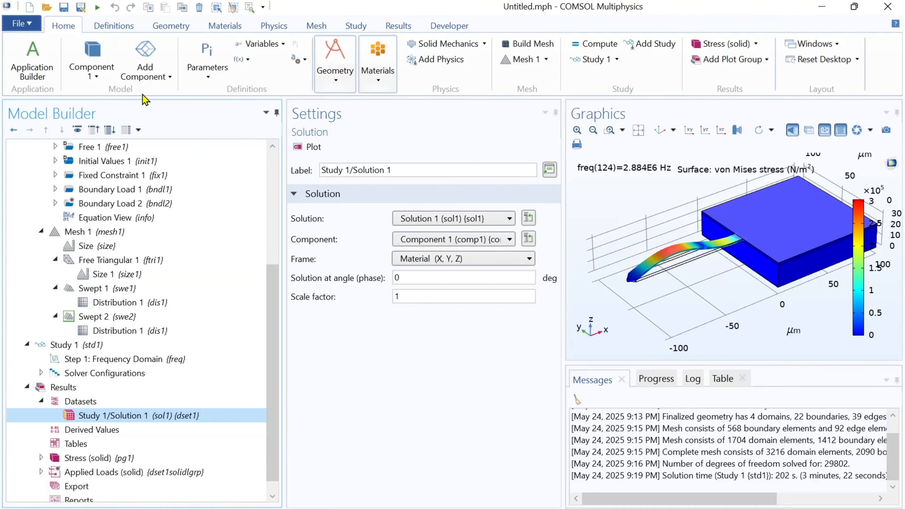
# Add a second study with a Frequency Domain step to the component
pyautogui.click(356, 26)
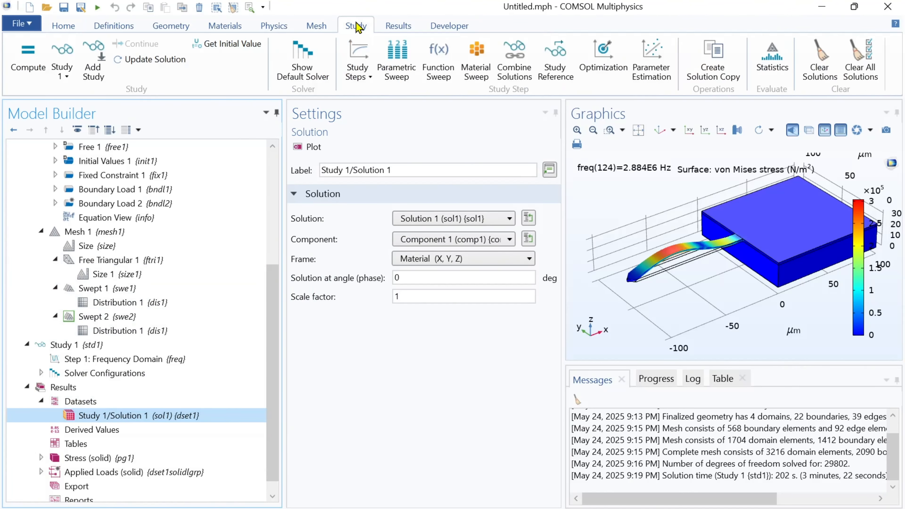
pyautogui.click(93, 59)
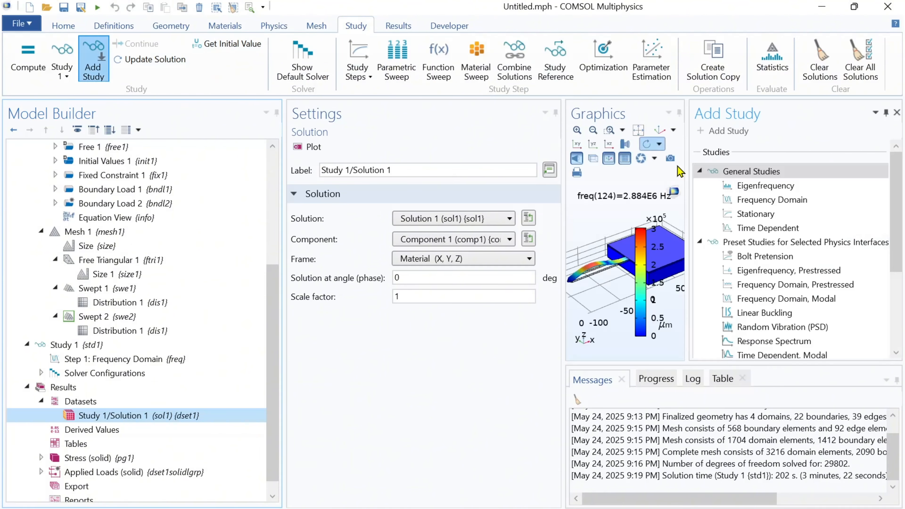
pyautogui.rightClick(771, 202)
pyautogui.click(792, 216)
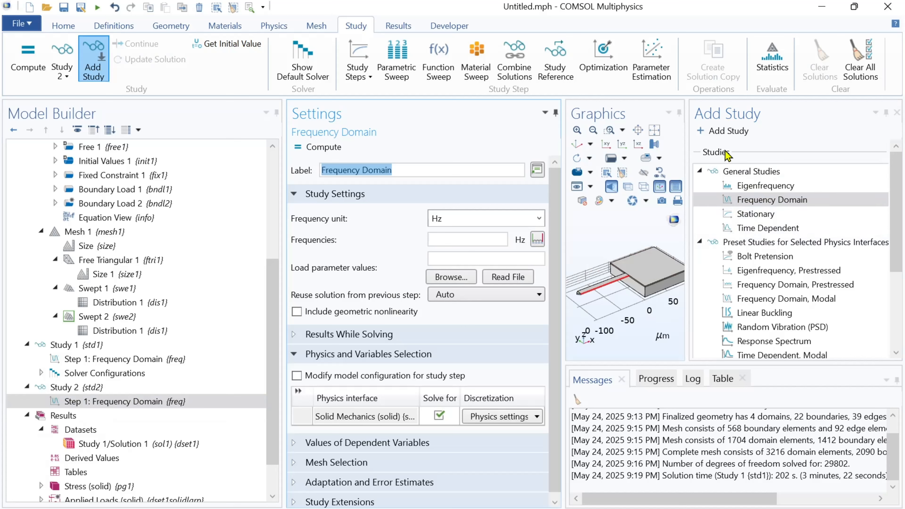
pyautogui.click(897, 112)
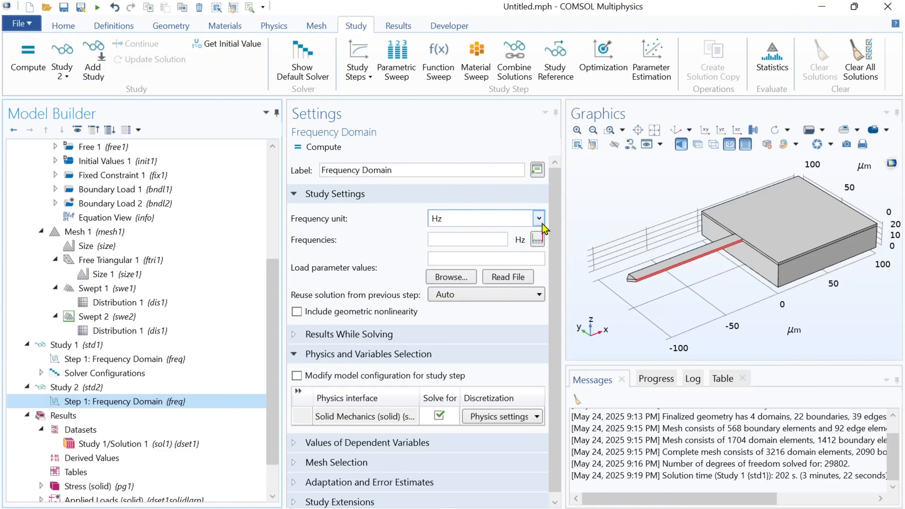
# Set Study 2's frequencies to a logarithmic range starting at 1e4 Hz with 50 steps per decade
pyautogui.click(536, 240)
pyautogui.click(453, 201)
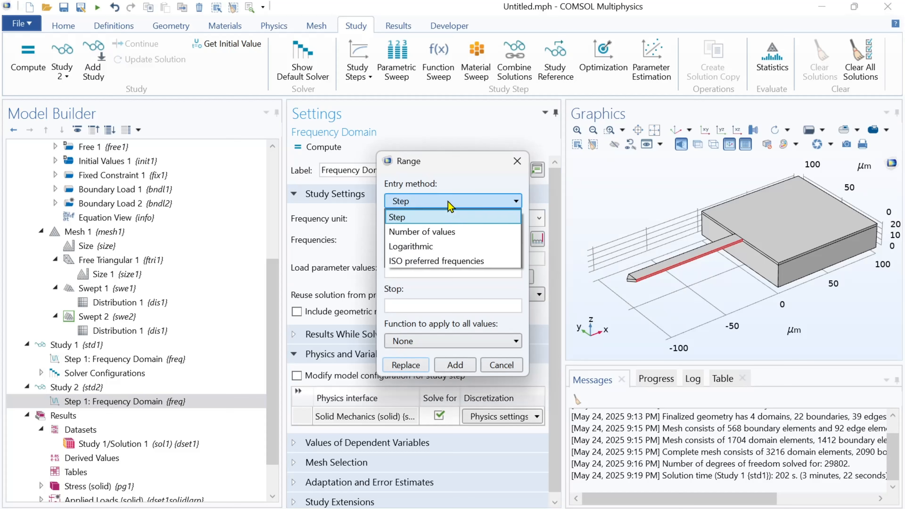
pyautogui.click(430, 247)
pyautogui.write('1e')
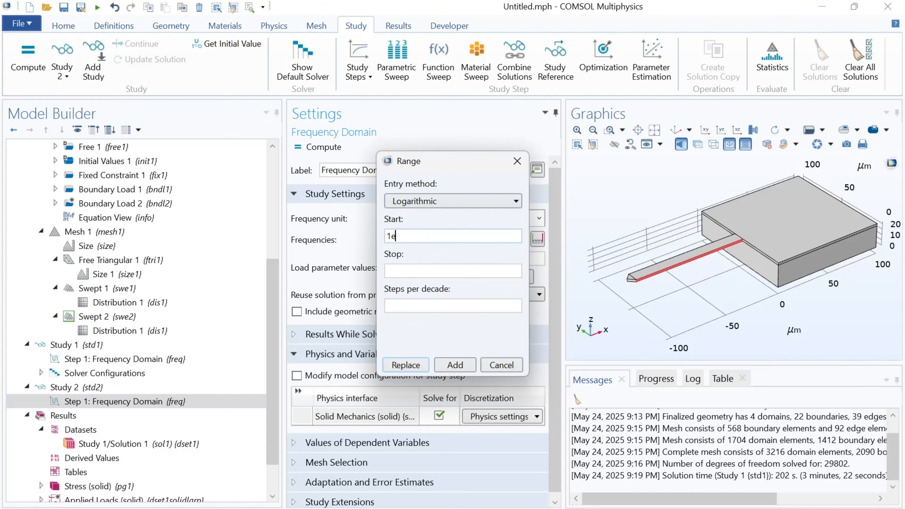
pyautogui.write('4')
pyautogui.click(428, 303)
pyautogui.write('50')
pyautogui.press('Return')
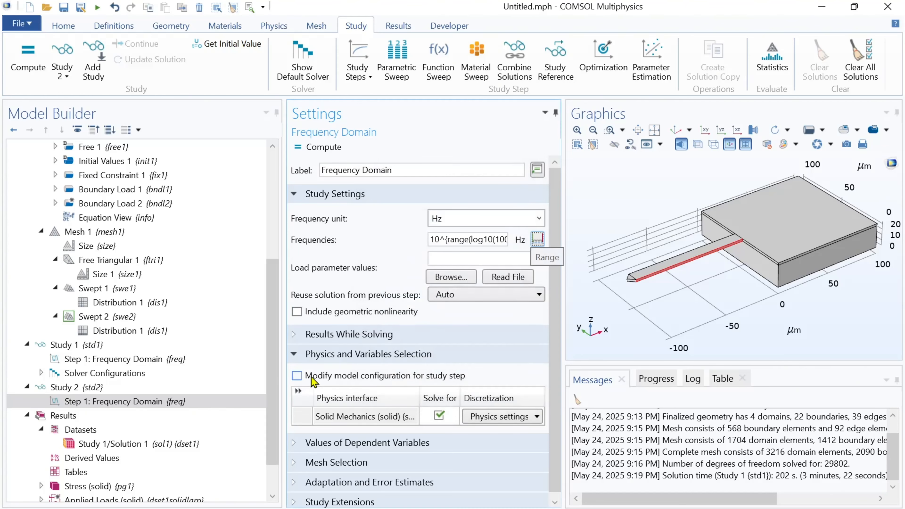
# Enable model configuration modification for Study 2's step and disable Boundary Load 1 in it
pyautogui.click(297, 376)
pyautogui.scroll(-1, 435, 376)
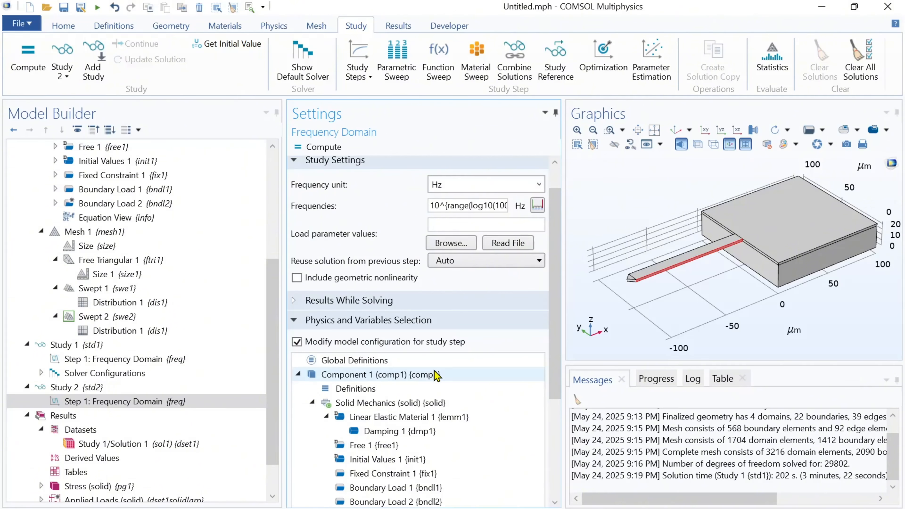
pyautogui.moveTo(558, 354); pyautogui.dragTo(559, 451)
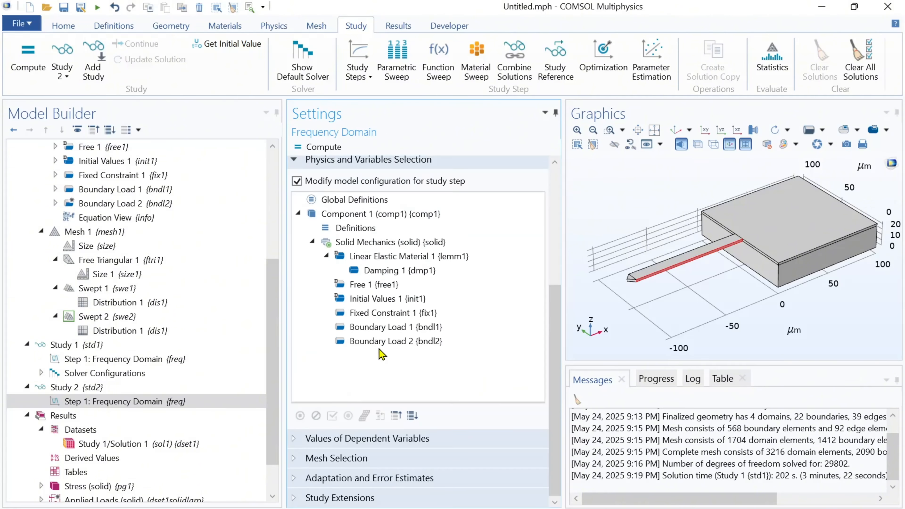
pyautogui.rightClick(379, 331)
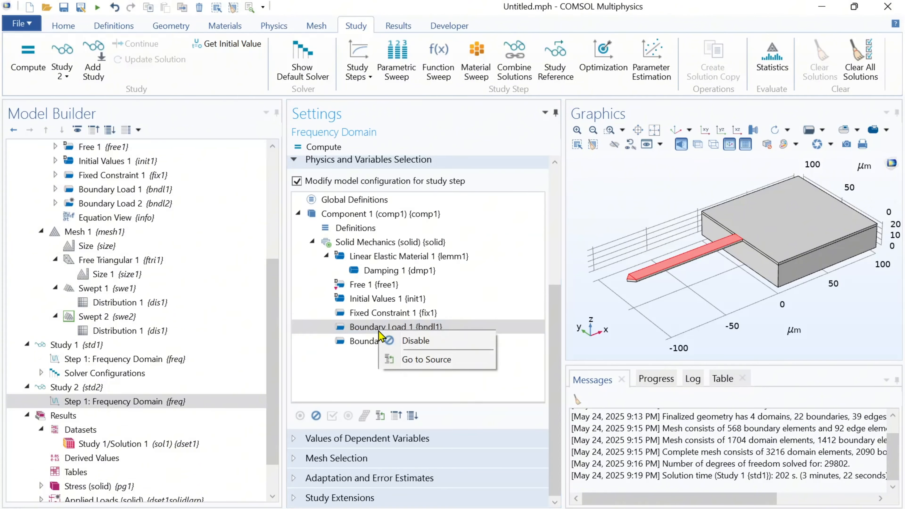
pyautogui.click(408, 341)
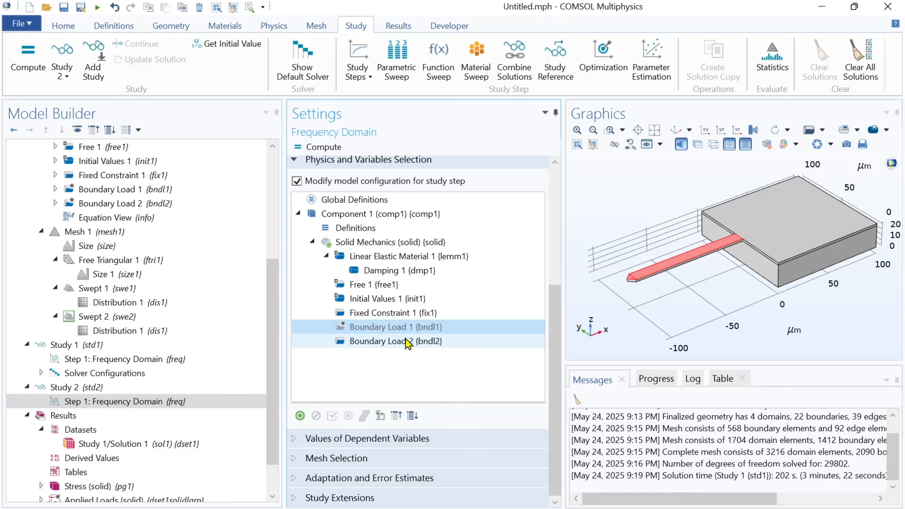
# Compute Study 2 and open the Study 2/Solution 2 dataset
pyautogui.click(320, 149)
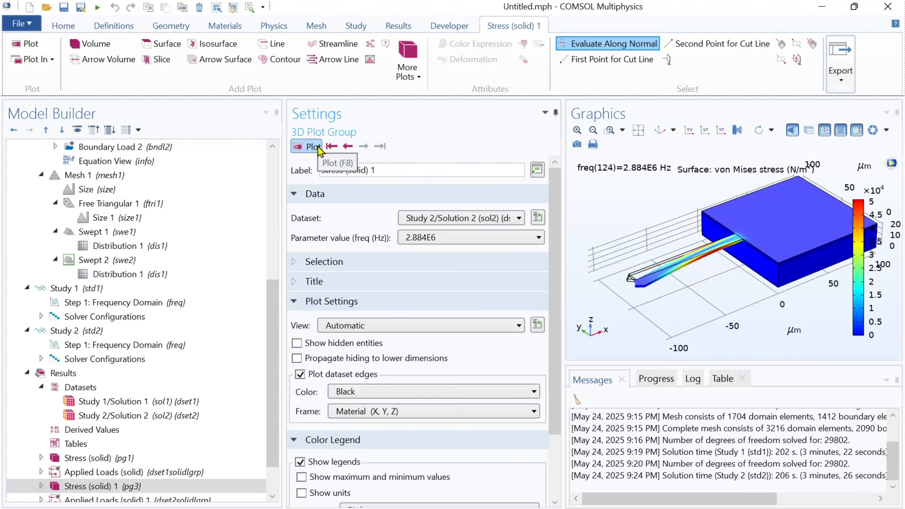
pyautogui.click(125, 417)
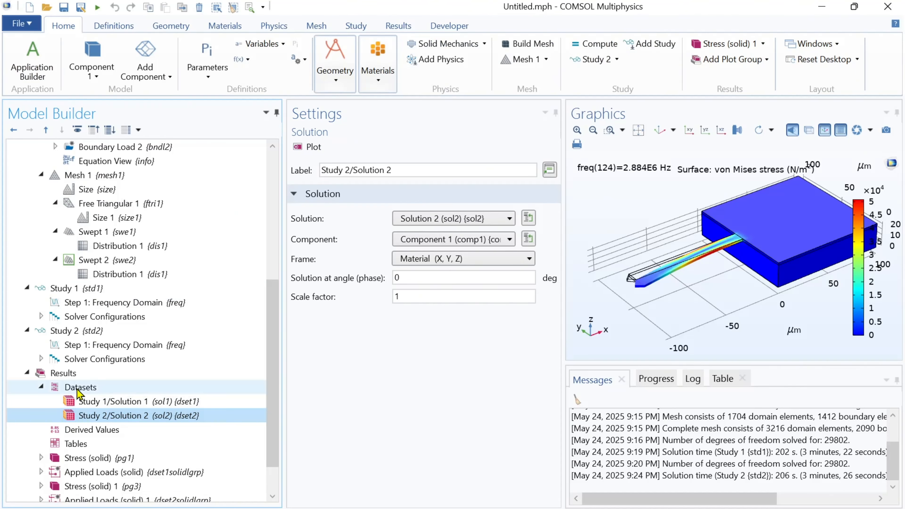
# Add a 1D plot group labelled 'Mechanical Respomse of The cantilever' and set its dataset to None
pyautogui.click(64, 375)
pyautogui.rightClick(64, 375)
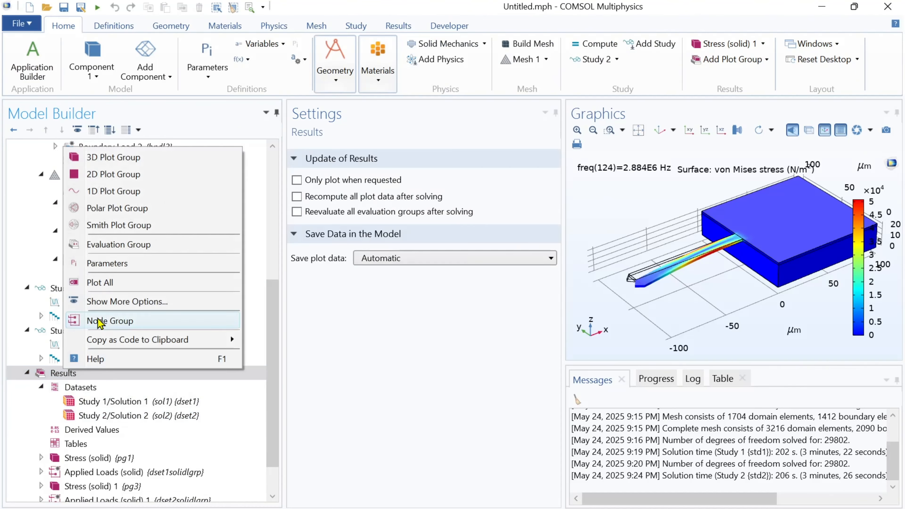
pyautogui.click(103, 191)
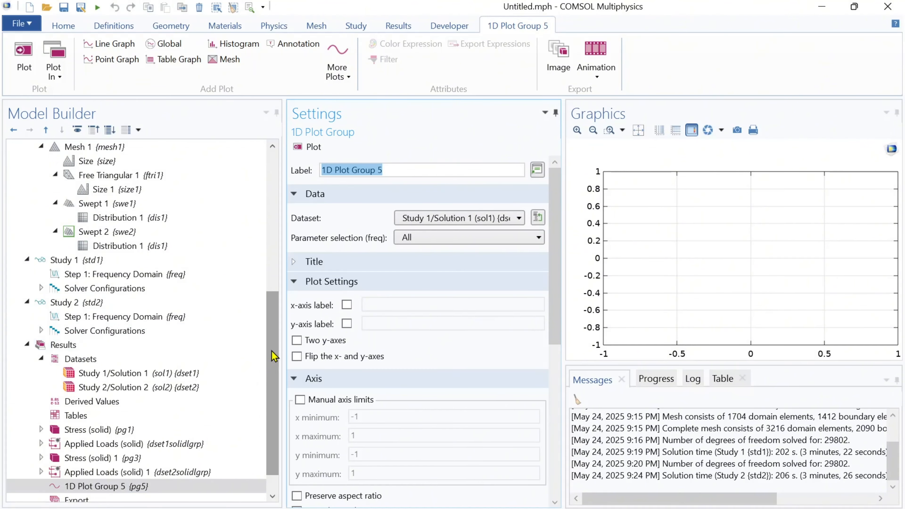
pyautogui.scroll(-1, 274, 358)
pyautogui.write('Mechanical Resp')
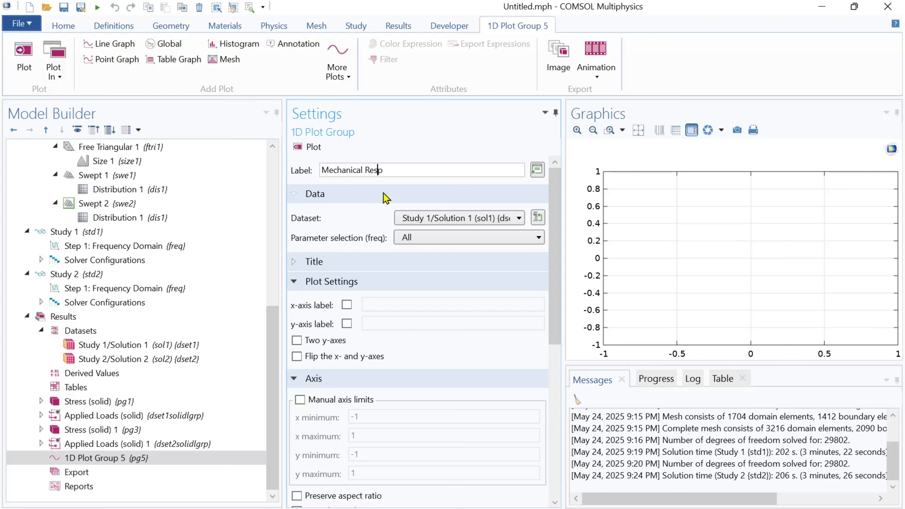
pyautogui.write('omse of The cantilever')
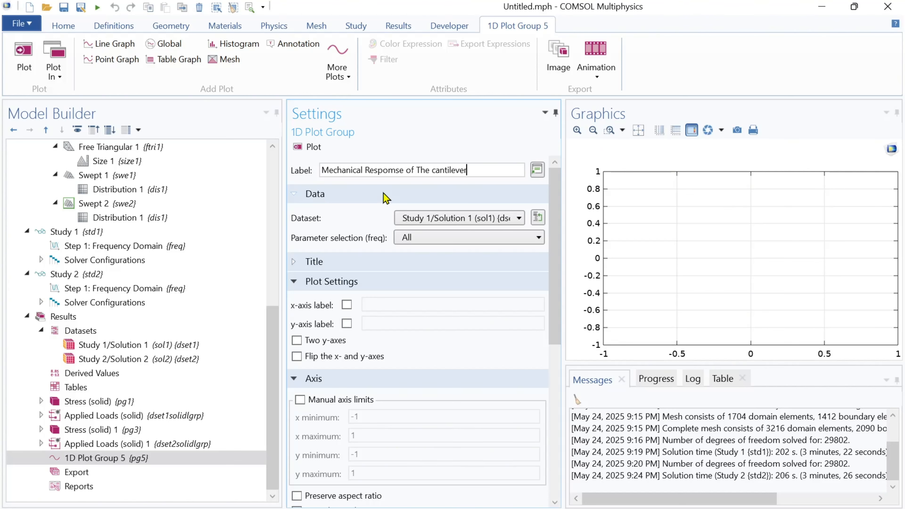
pyautogui.click(413, 217)
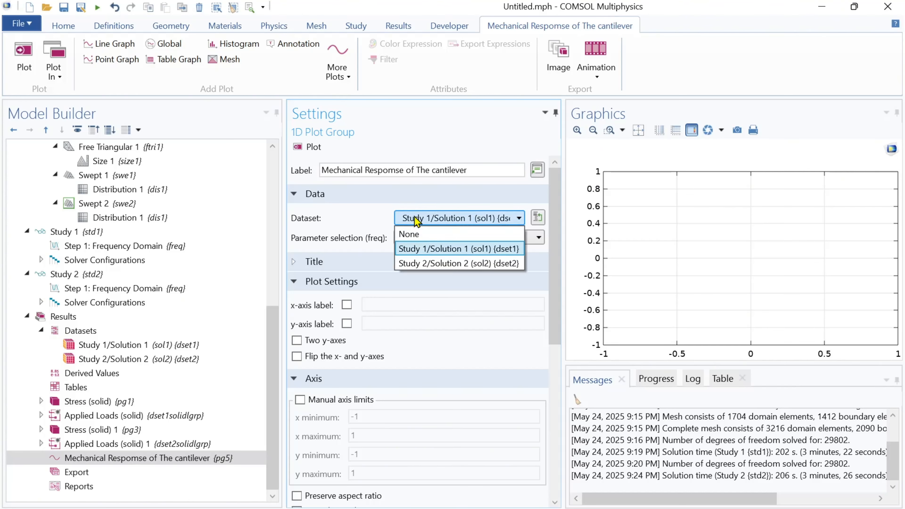
pyautogui.click(410, 235)
pyautogui.click(188, 460)
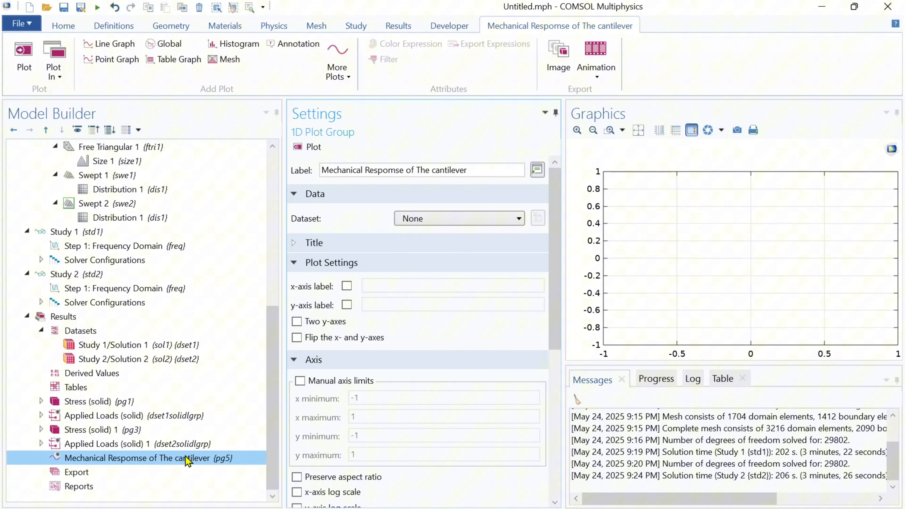
# Add a point graph to the plot group using the Study 1/Solution 1 dataset
pyautogui.rightClick(138, 459)
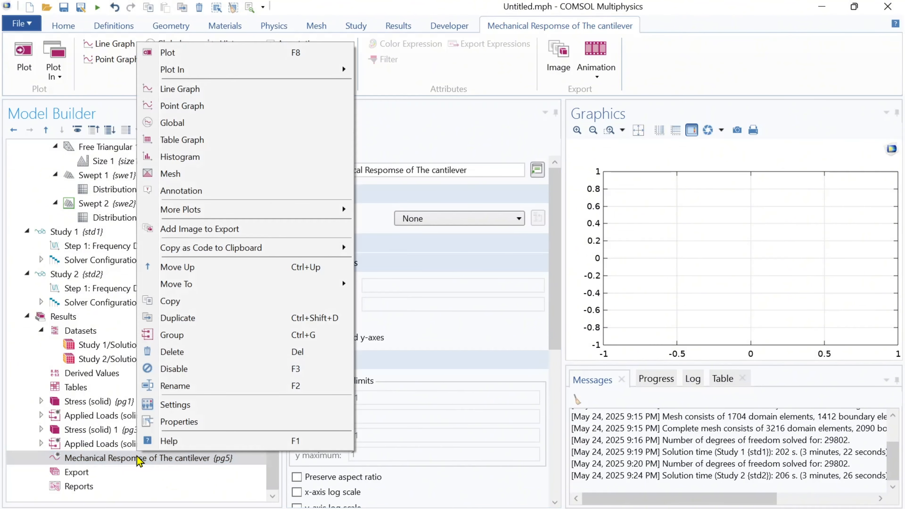
pyautogui.click(183, 107)
pyautogui.click(374, 219)
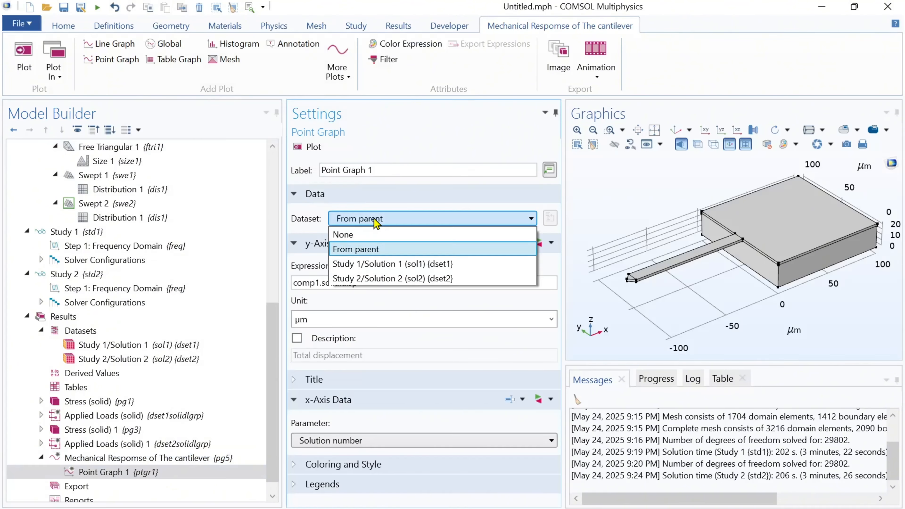
pyautogui.click(374, 264)
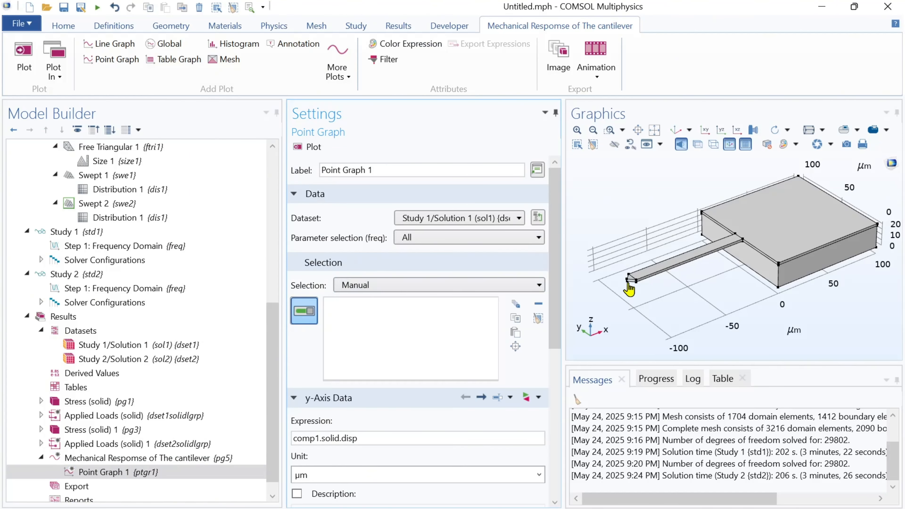
# Select the cantilever's free-end tip point for the first point graph
pyautogui.click(610, 130)
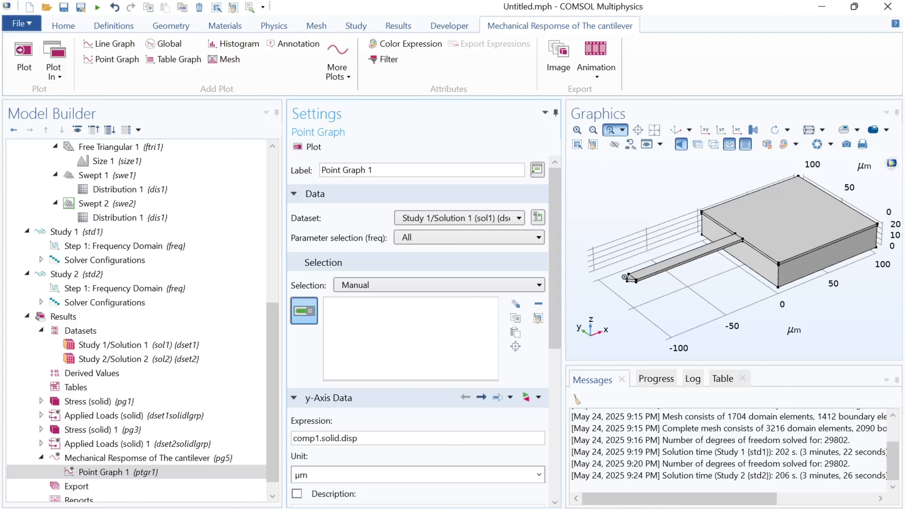
pyautogui.moveTo(625, 277); pyautogui.dragTo(652, 295)
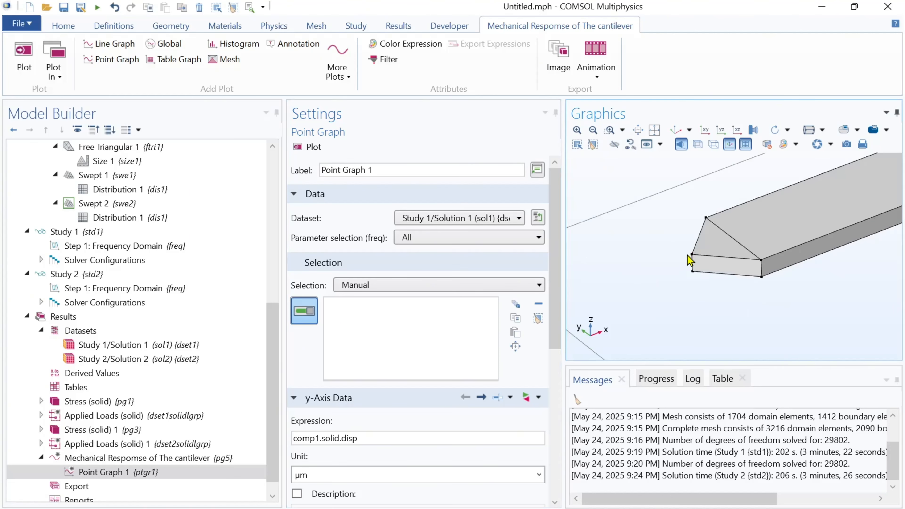
pyautogui.click(692, 255)
pyautogui.click(676, 130)
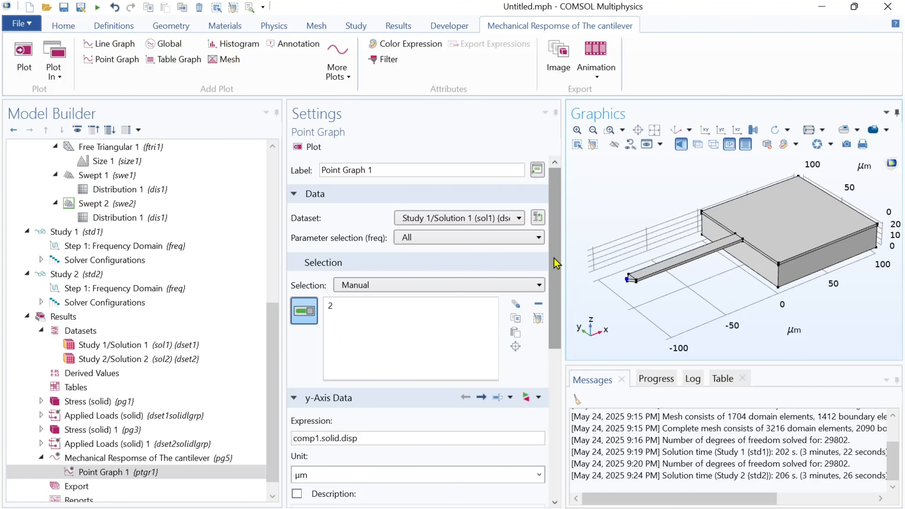
# Plot the first point graph with legend prefix 'z-axis force' on a logarithmic y-axis
pyautogui.moveTo(558, 261); pyautogui.dragTo(558, 415)
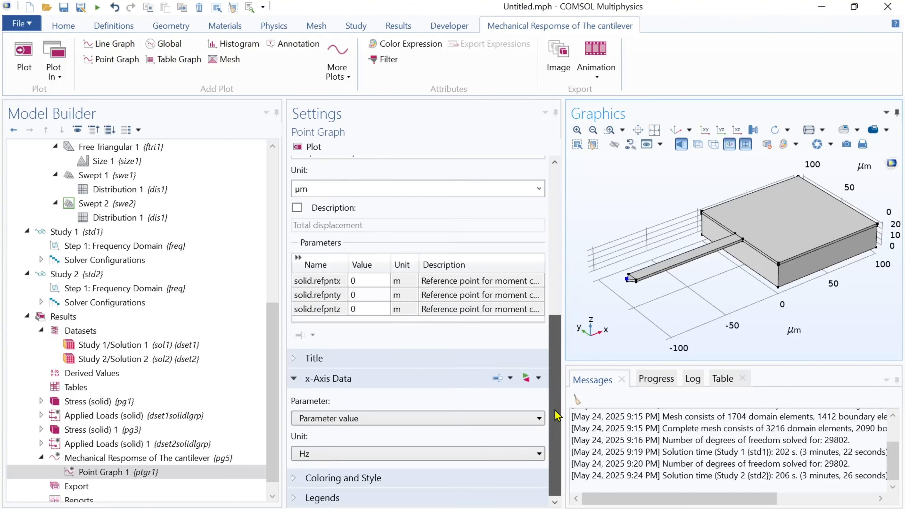
pyautogui.click(298, 502)
pyautogui.moveTo(559, 415); pyautogui.dragTo(566, 491)
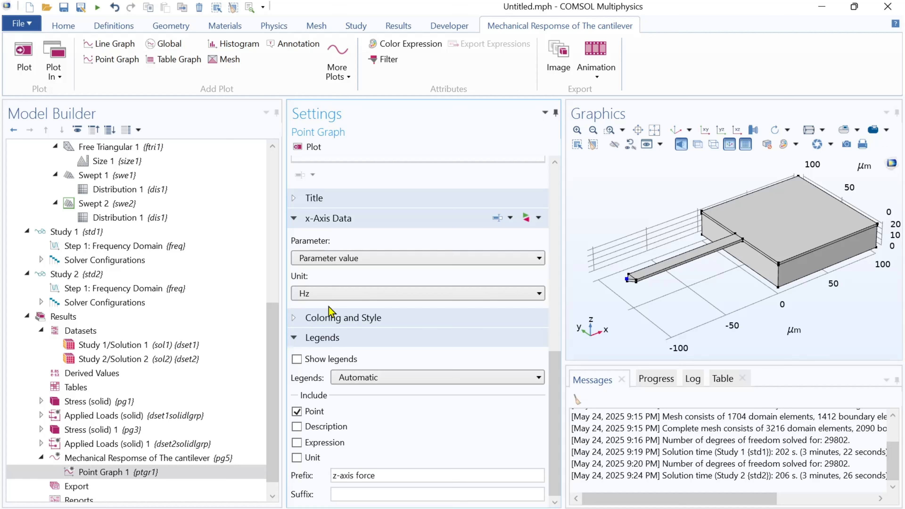
pyautogui.click(310, 147)
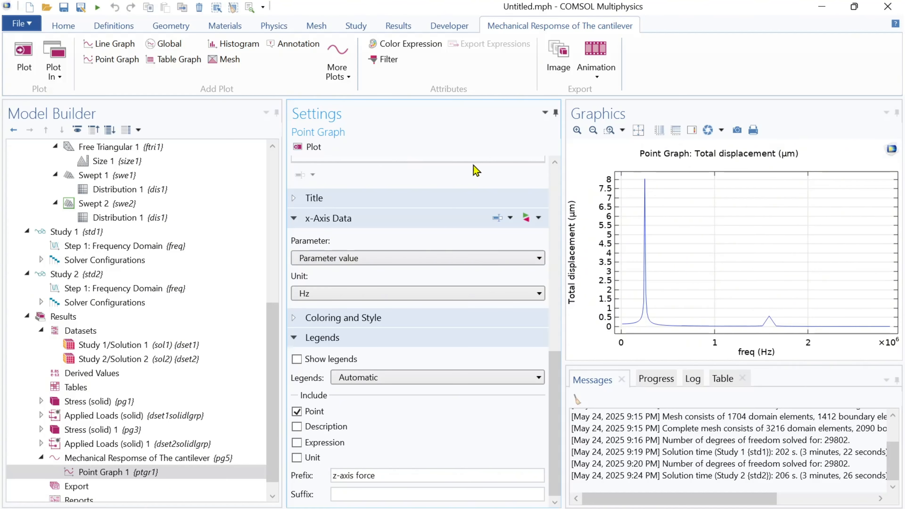
pyautogui.click(675, 131)
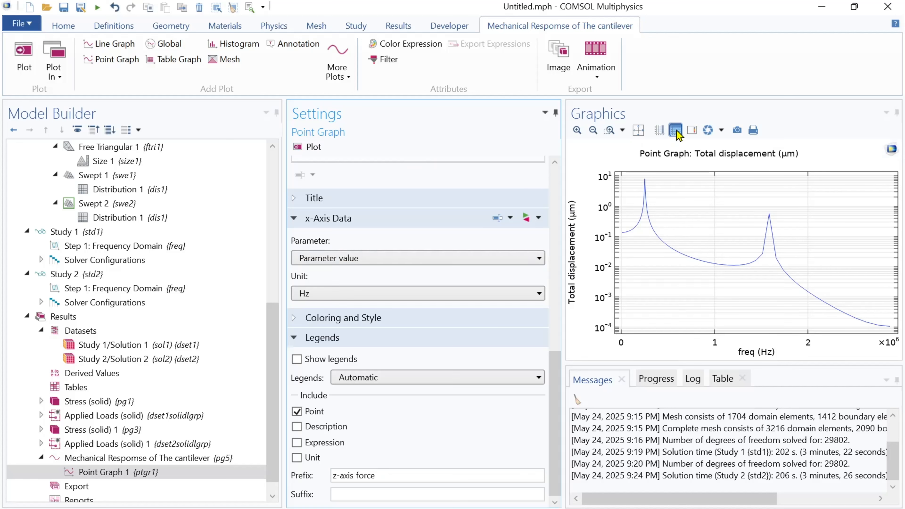
# Add a second point graph to the plot group using the Study 2/Solution 2 dataset
pyautogui.click(154, 460)
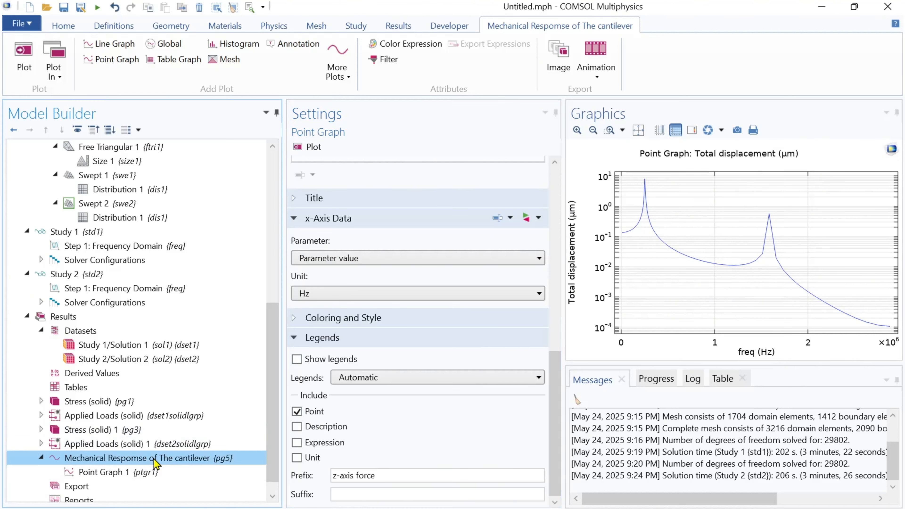
pyautogui.rightClick(155, 460)
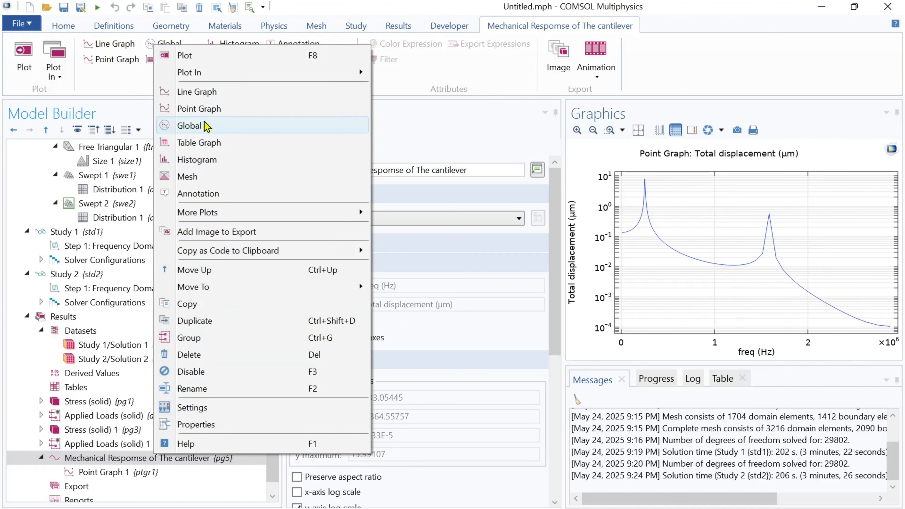
pyautogui.click(200, 109)
pyautogui.click(357, 212)
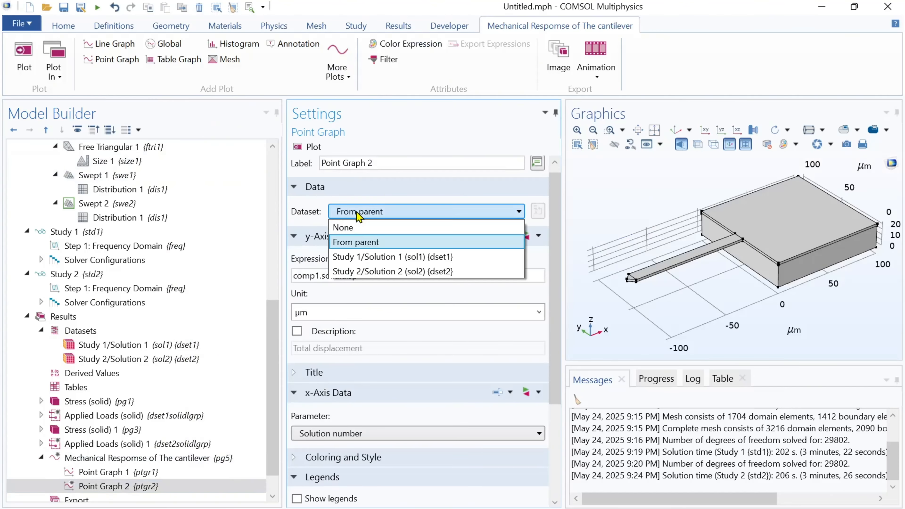
pyautogui.click(356, 271)
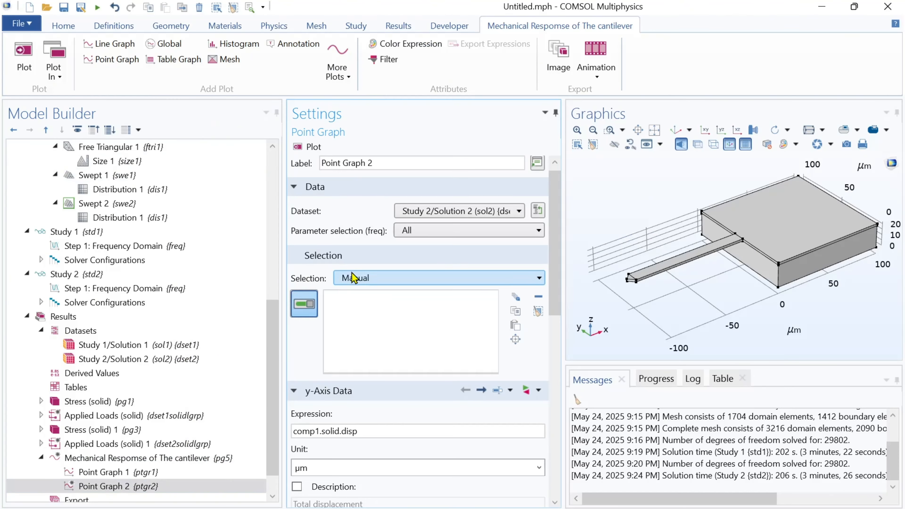
# Select the same free-end tip point for the second point graph
pyautogui.click(610, 129)
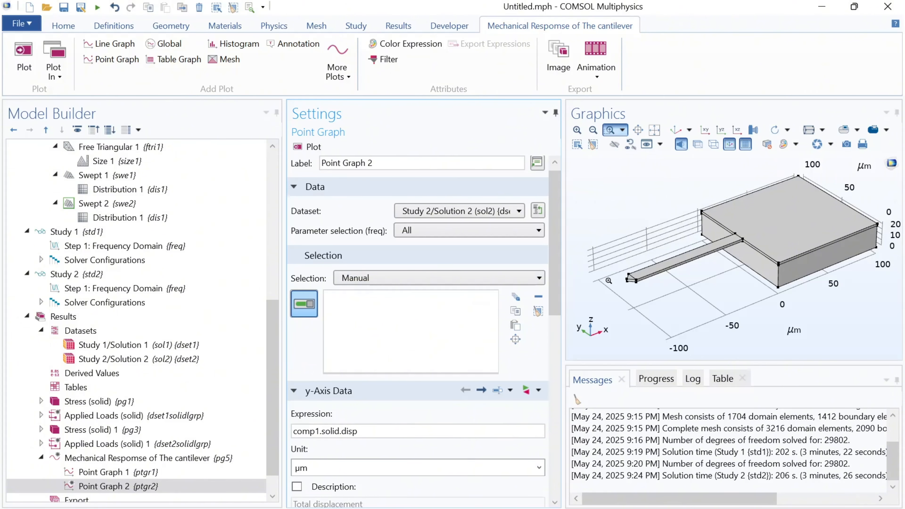
pyautogui.moveTo(623, 271); pyautogui.dragTo(650, 299)
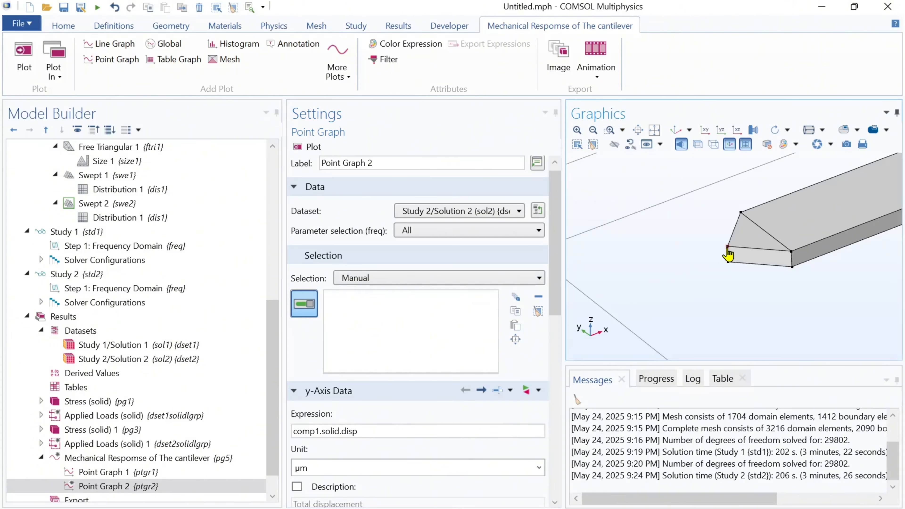
pyautogui.click(655, 130)
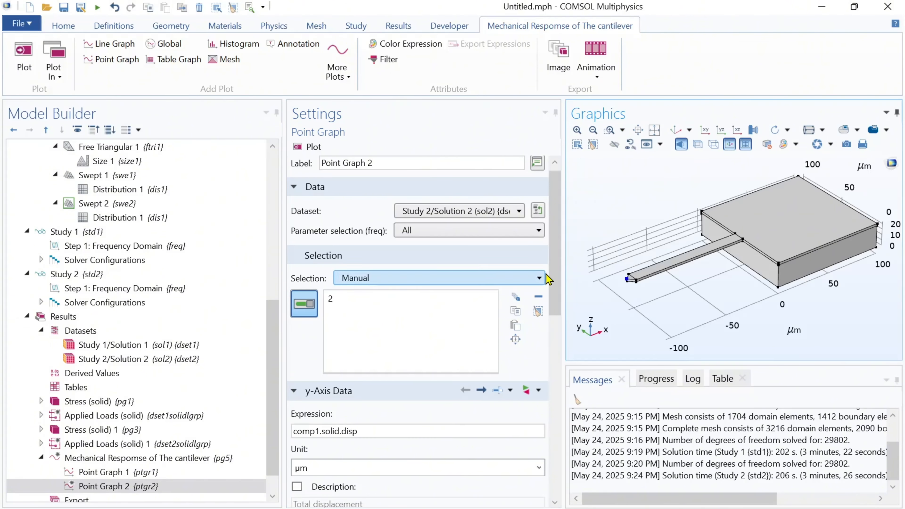
# Set the second graph's legend prefix to 'y-axis force', plot both curves and show the legends
pyautogui.moveTo(555, 278); pyautogui.dragTo(563, 469)
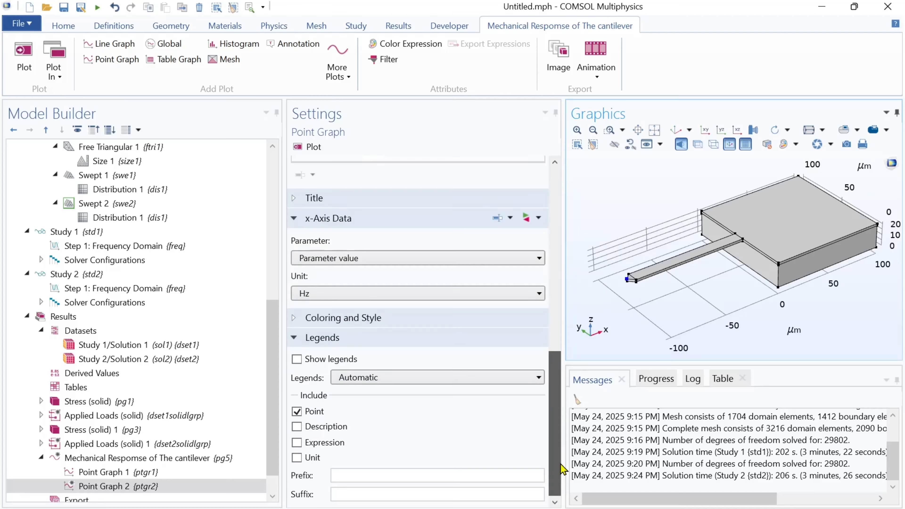
pyautogui.click(401, 475)
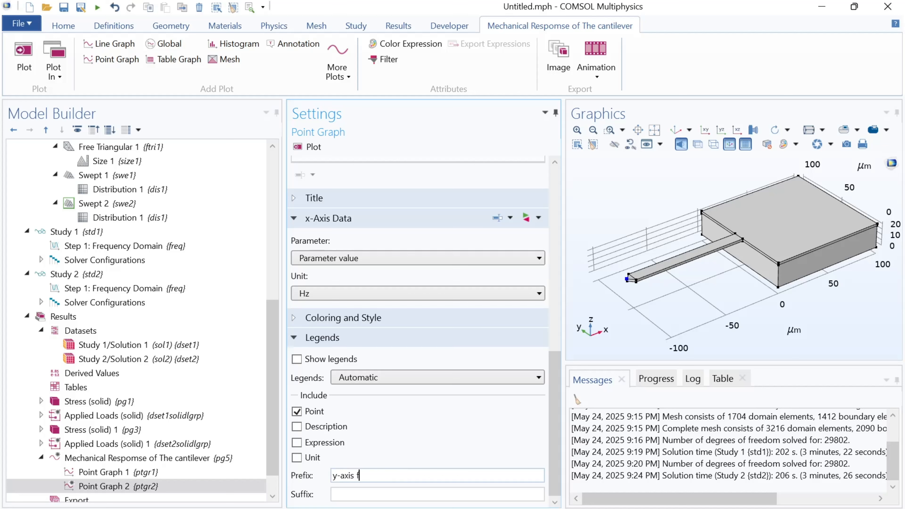
pyautogui.write('orce')
pyautogui.click(309, 146)
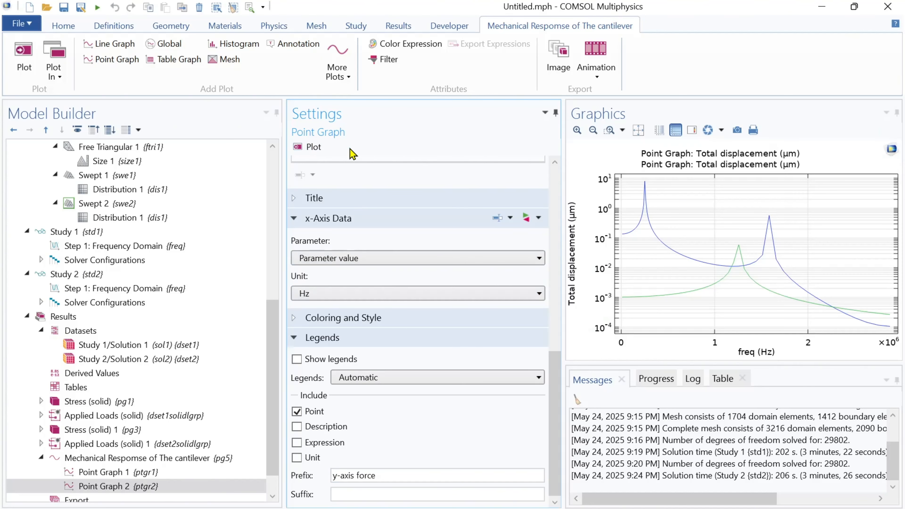
pyautogui.click(692, 130)
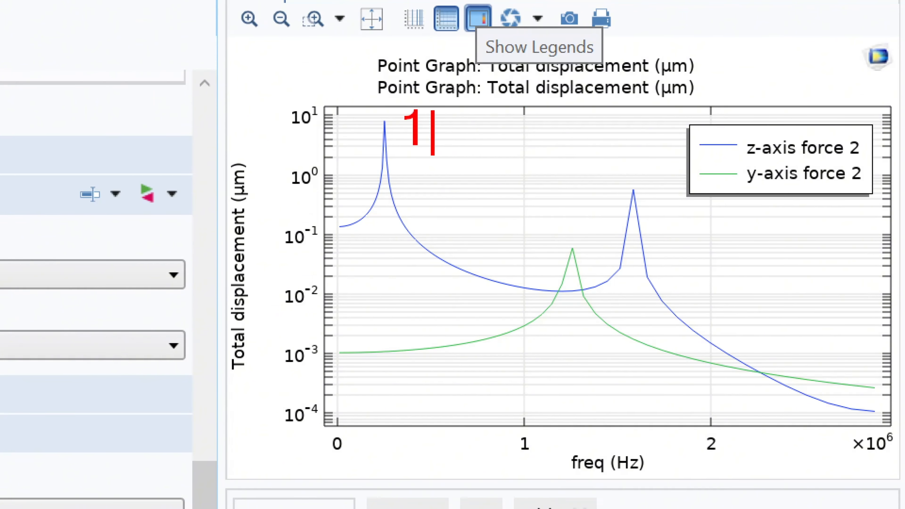
pyautogui.write('mod')
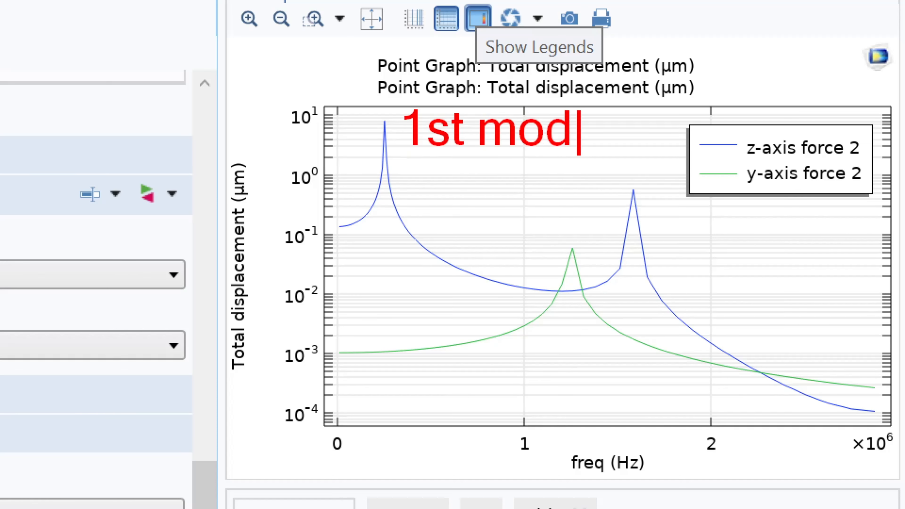
pyautogui.write('e')
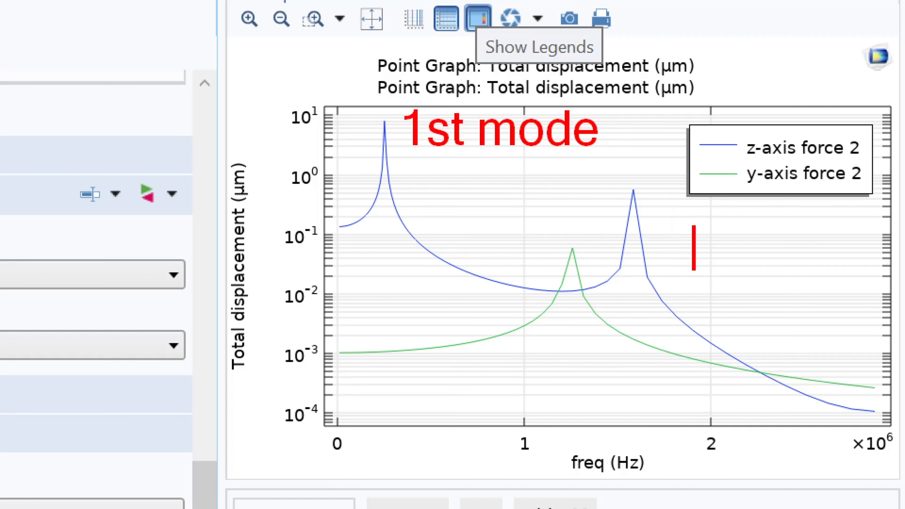
pyautogui.click(694, 248)
pyautogui.write('3rd mode')
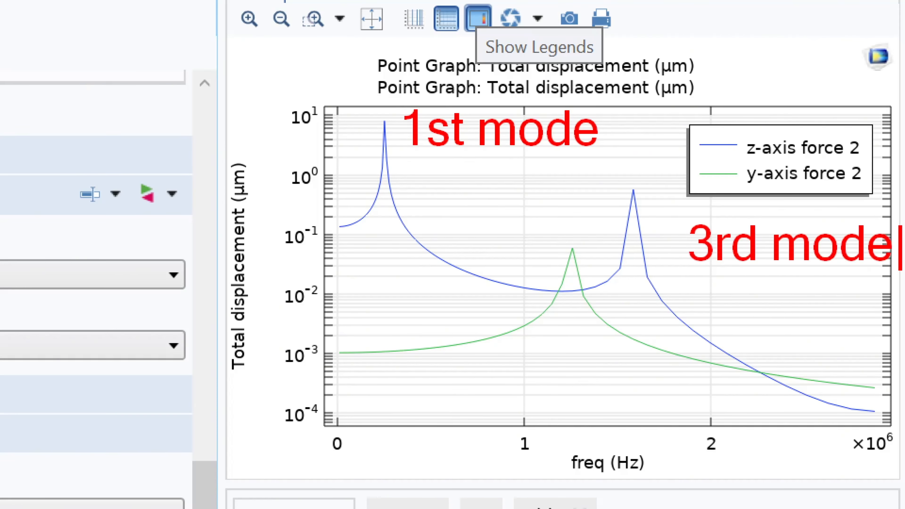
pyautogui.press('Escape')
pyautogui.moveTo(644, 196)
pyautogui.mouseDown()
pyautogui.moveTo(690, 220)
pyautogui.moveTo(660, 232)
pyautogui.mouseUp()
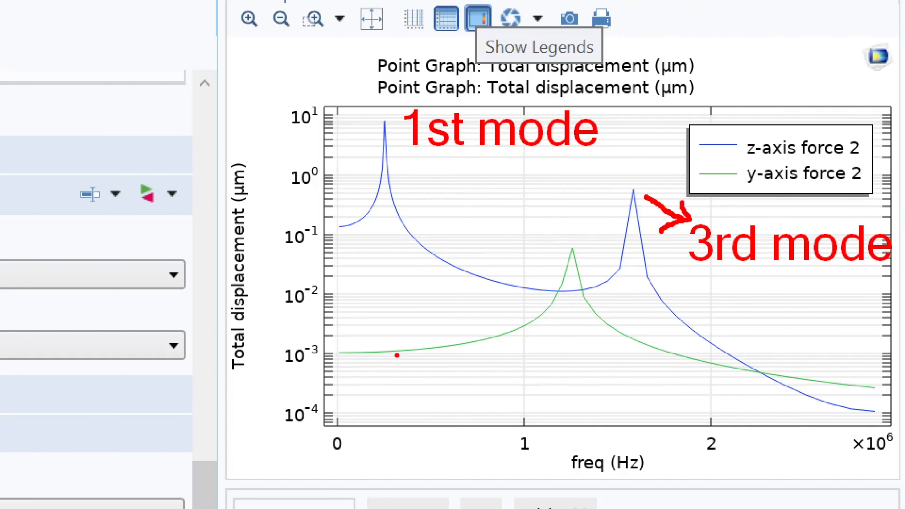
pyautogui.press('t')
pyautogui.write('2nd mode')
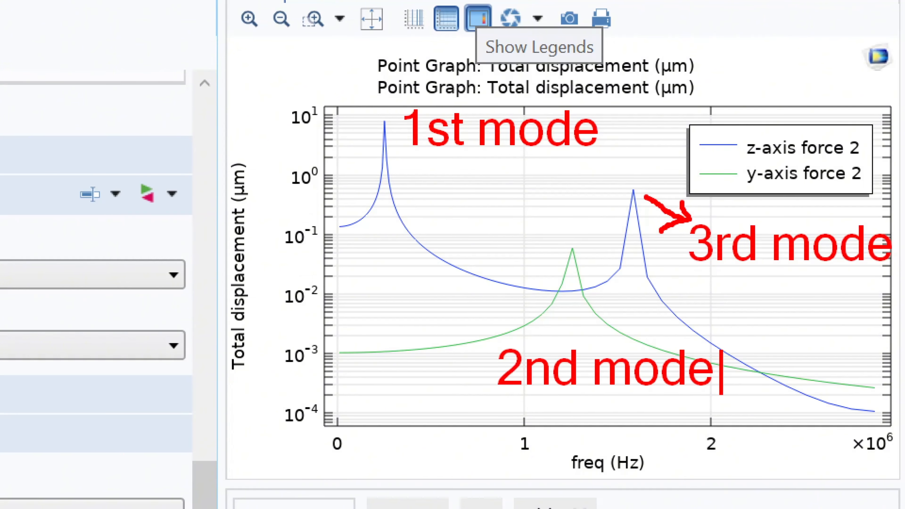
pyautogui.press('Escape')
pyautogui.moveTo(573, 270)
pyautogui.mouseDown()
pyautogui.moveTo(542, 333)
pyautogui.moveTo(545, 343)
pyautogui.moveTo(564, 334)
pyautogui.mouseUp()
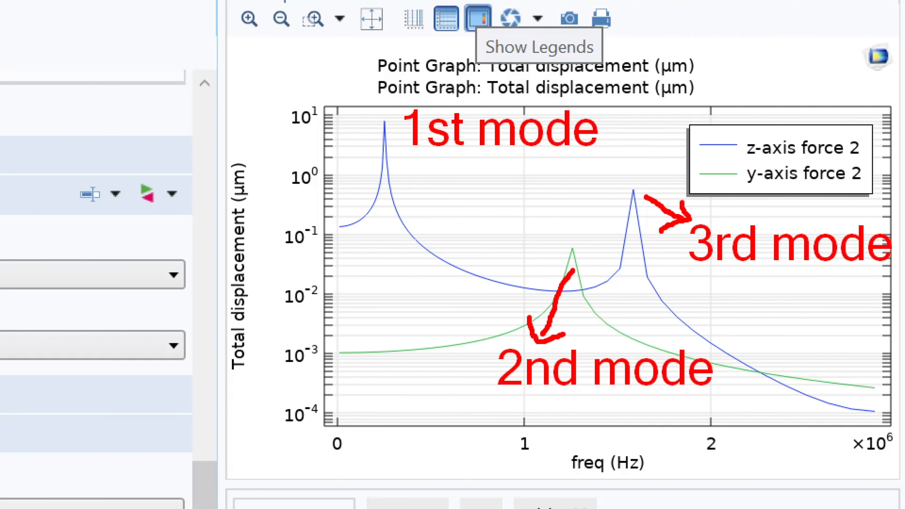